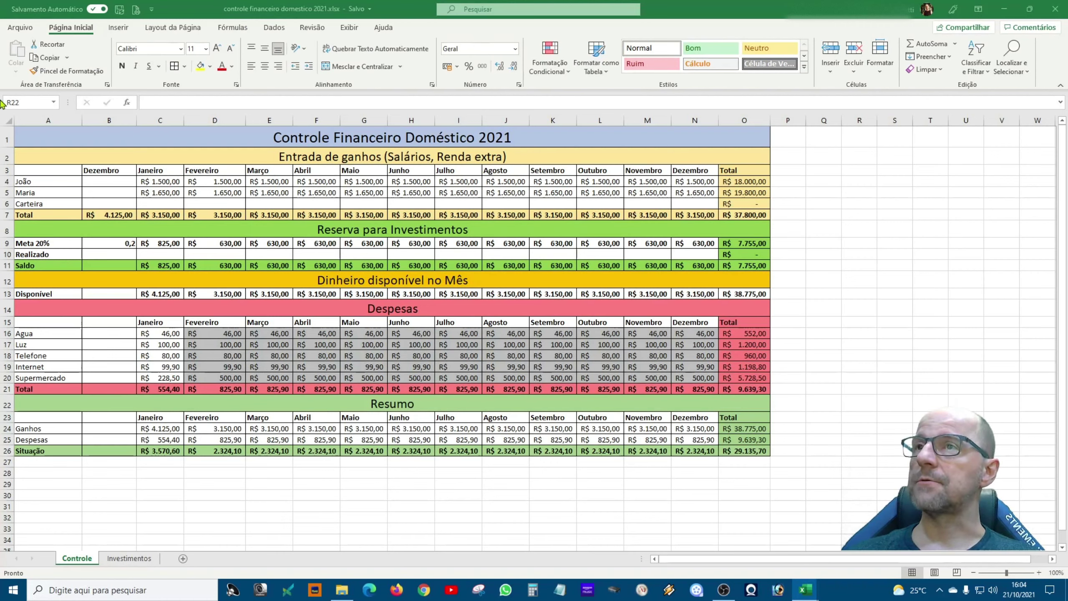
- Insert blank rows 14–41 under the Disponível row so Despesas starts at row 42
drag(5, 309, 2, 513)
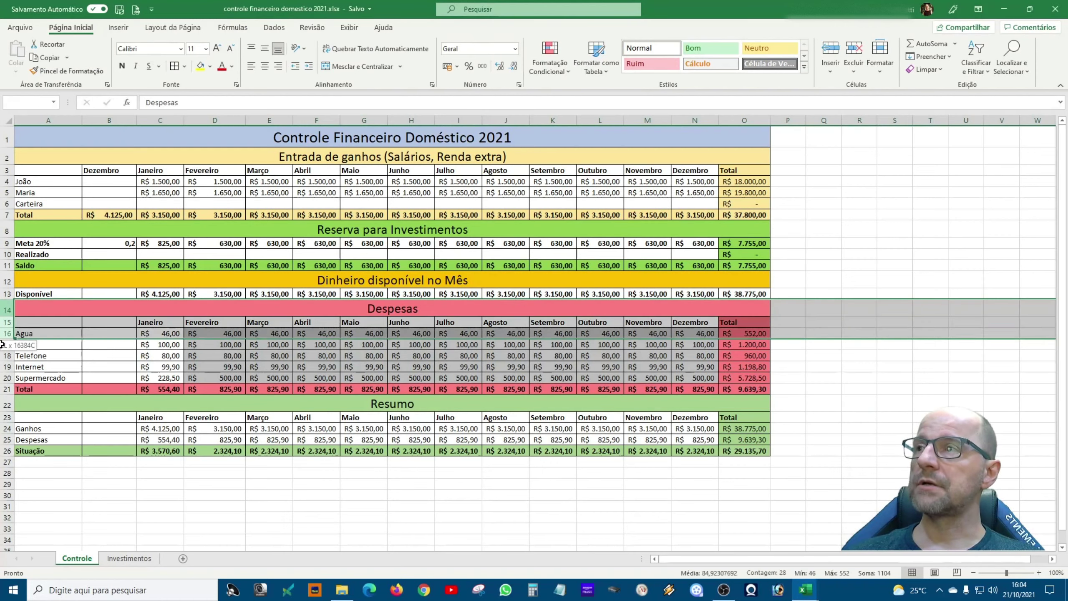
right_click(6, 404)
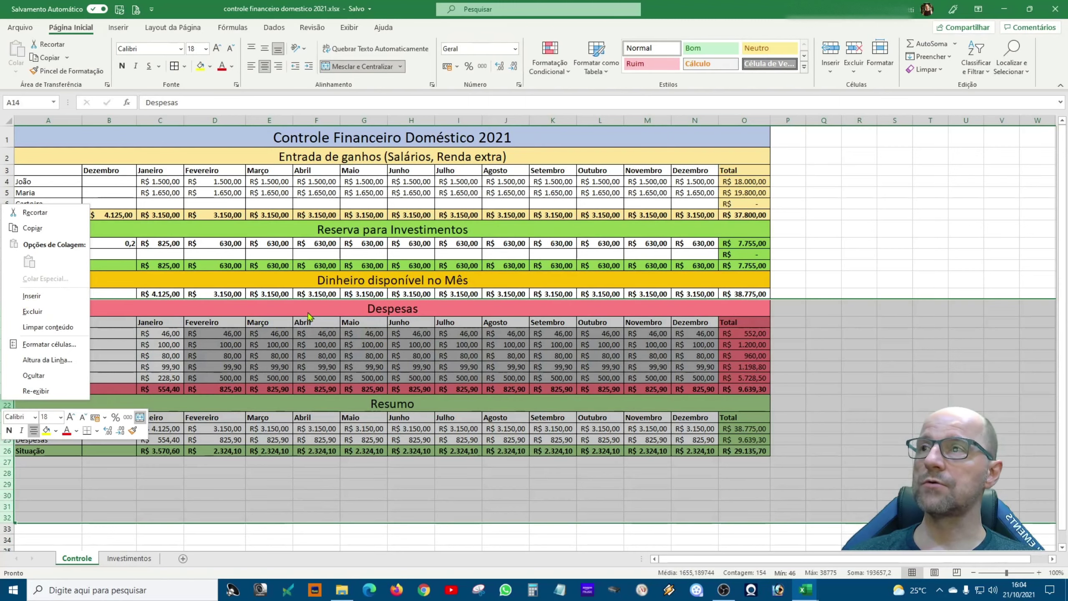
key(Escape)
drag(2, 308, 4, 543)
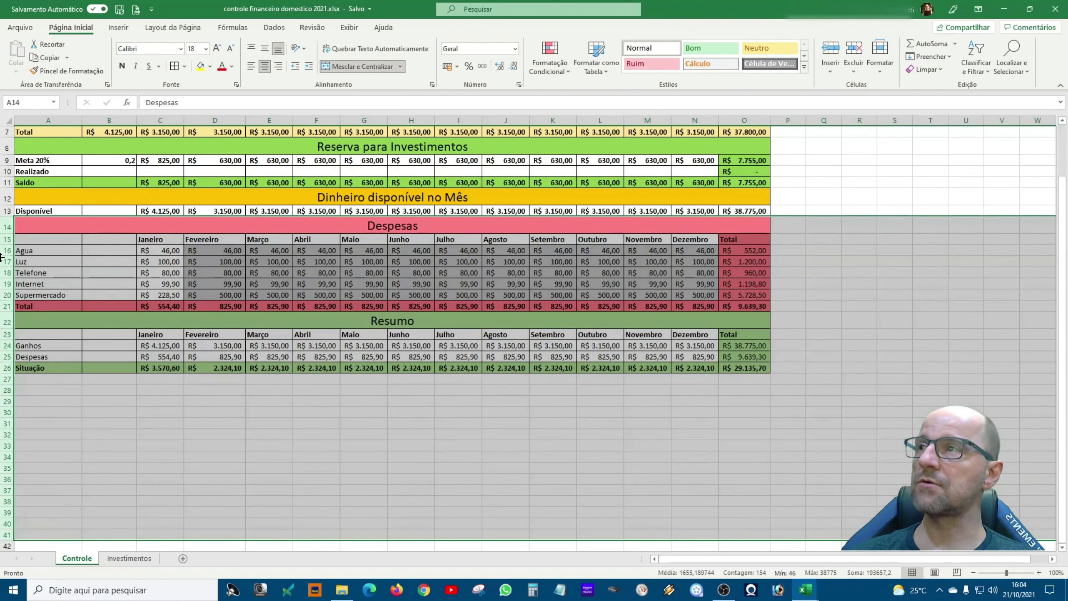
right_click(2, 257)
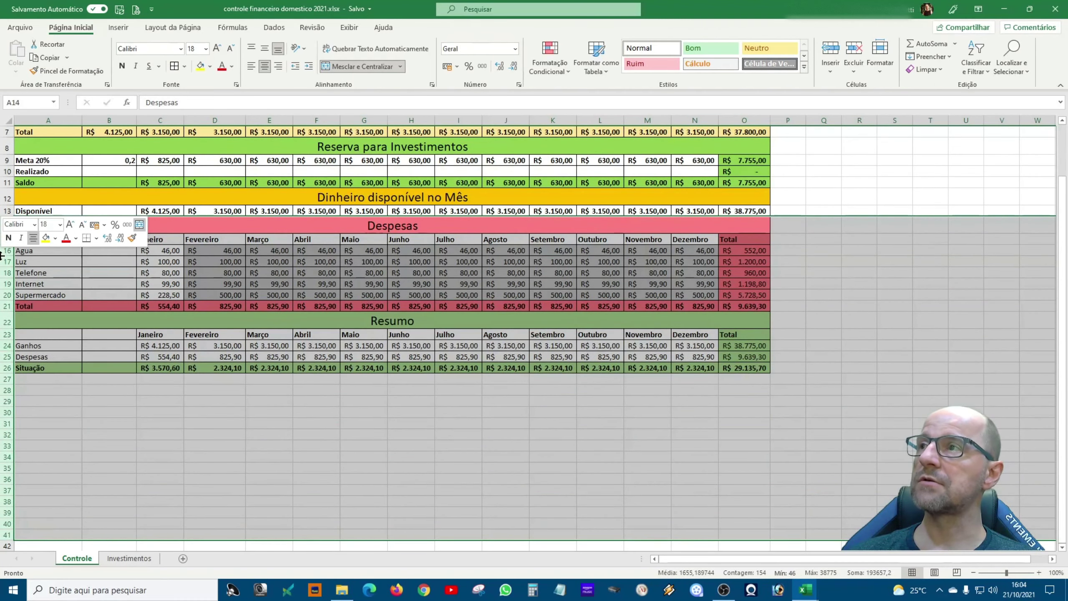
click(16, 359)
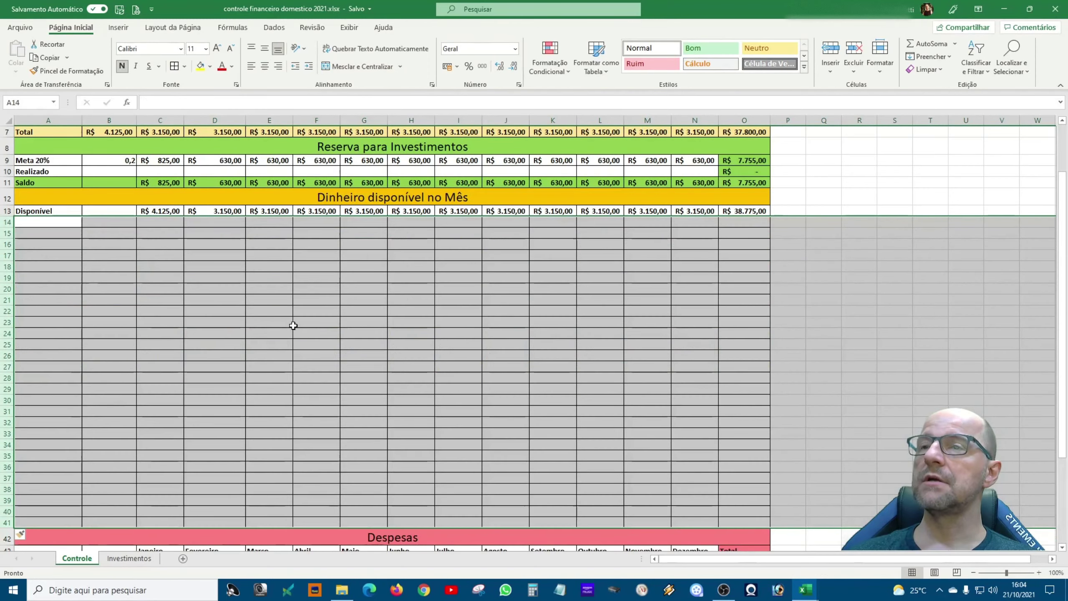
- Select row 14 from column A to column O
click(297, 328)
scroll(296, 323, down, 8)
scroll(295, 334, up, 10)
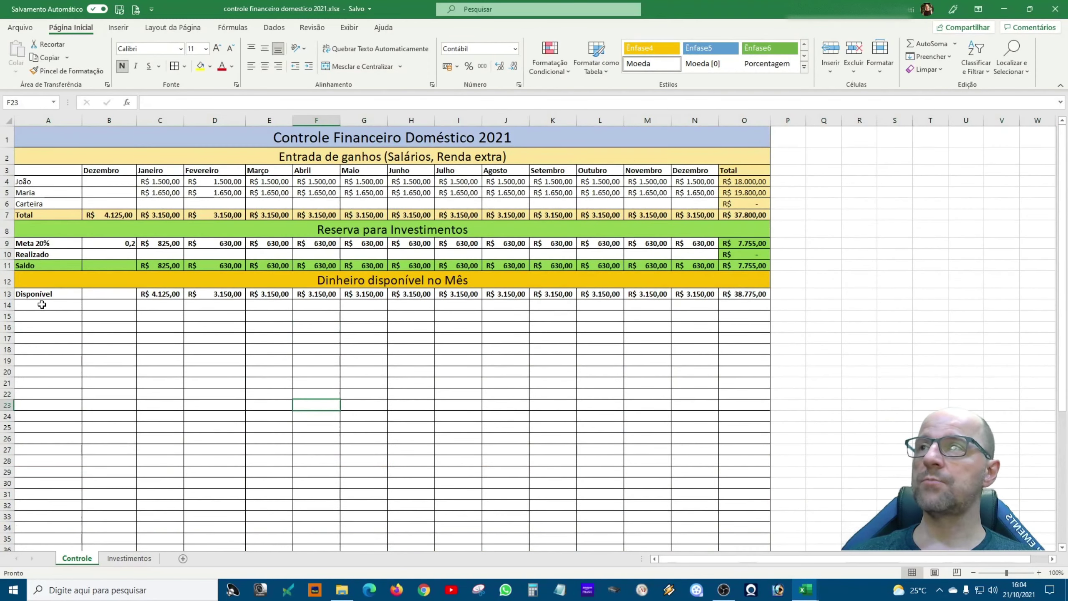
drag(42, 305, 739, 303)
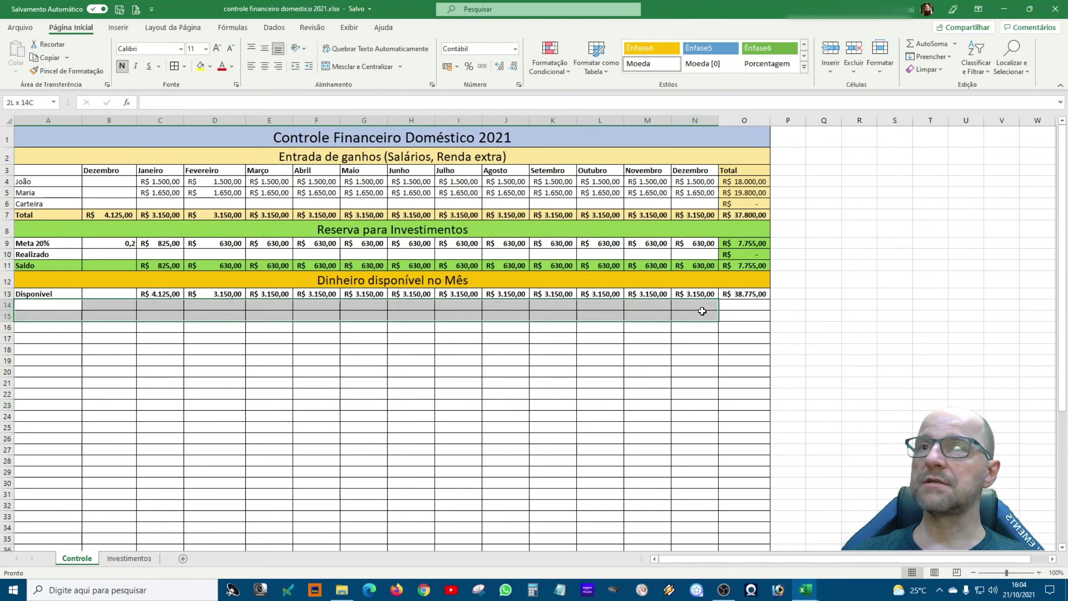
- Merge and centre A14:O14, and give A1:O13 an outside border
click(362, 66)
click(580, 370)
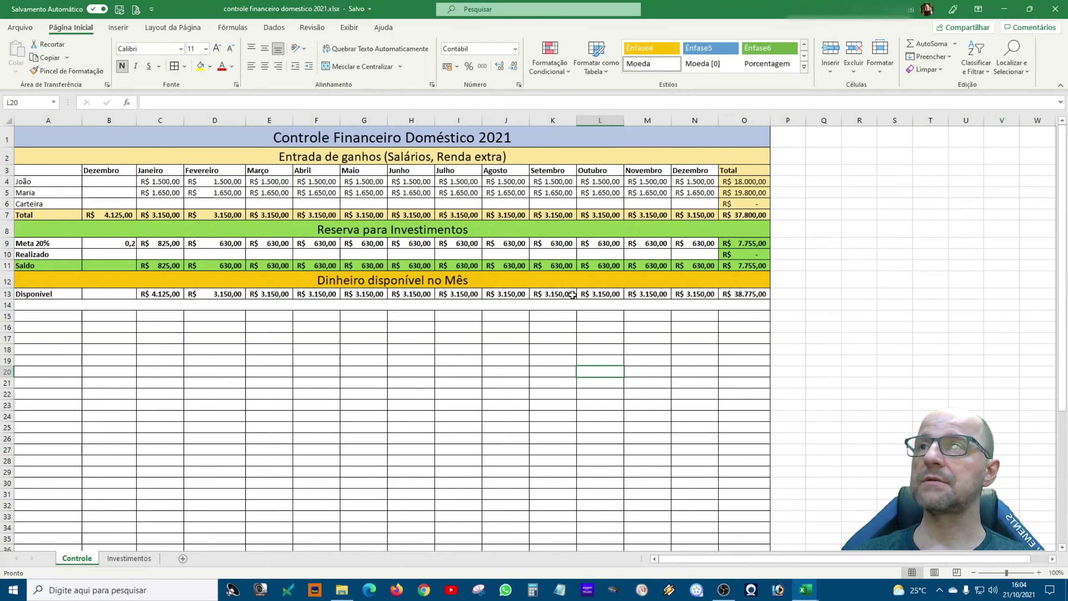
drag(711, 293, 34, 139)
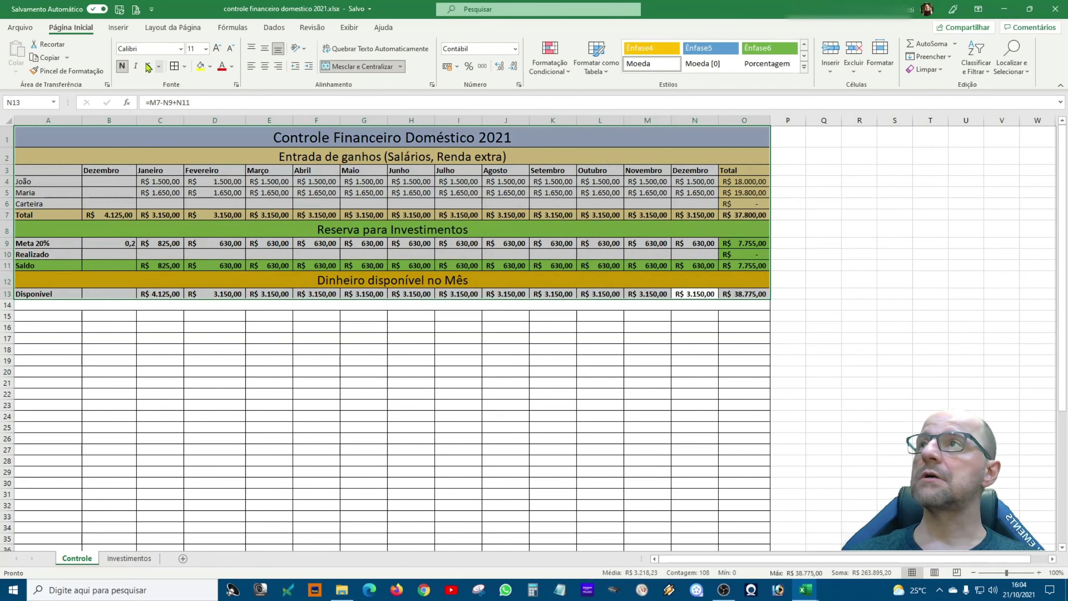
click(184, 66)
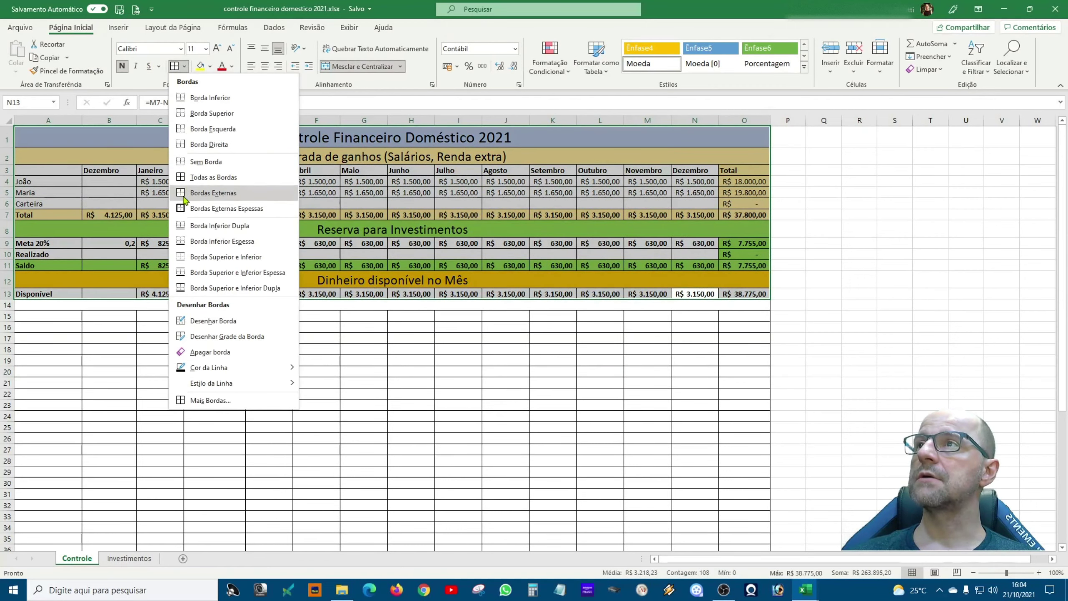
click(184, 196)
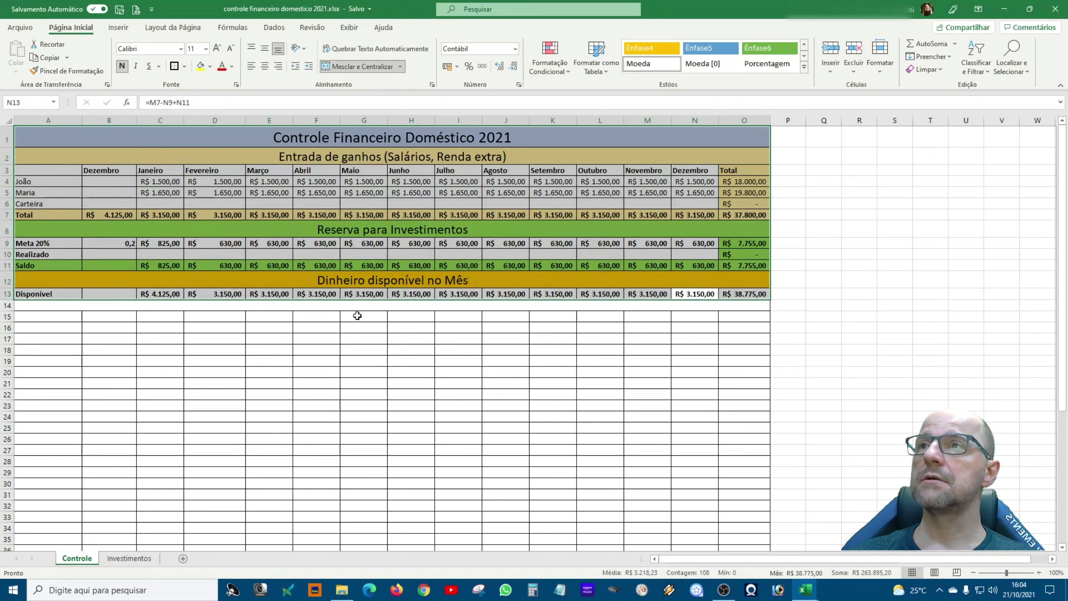
- Check the ranges of the income, investment reserve and Despesas tables
click(365, 285)
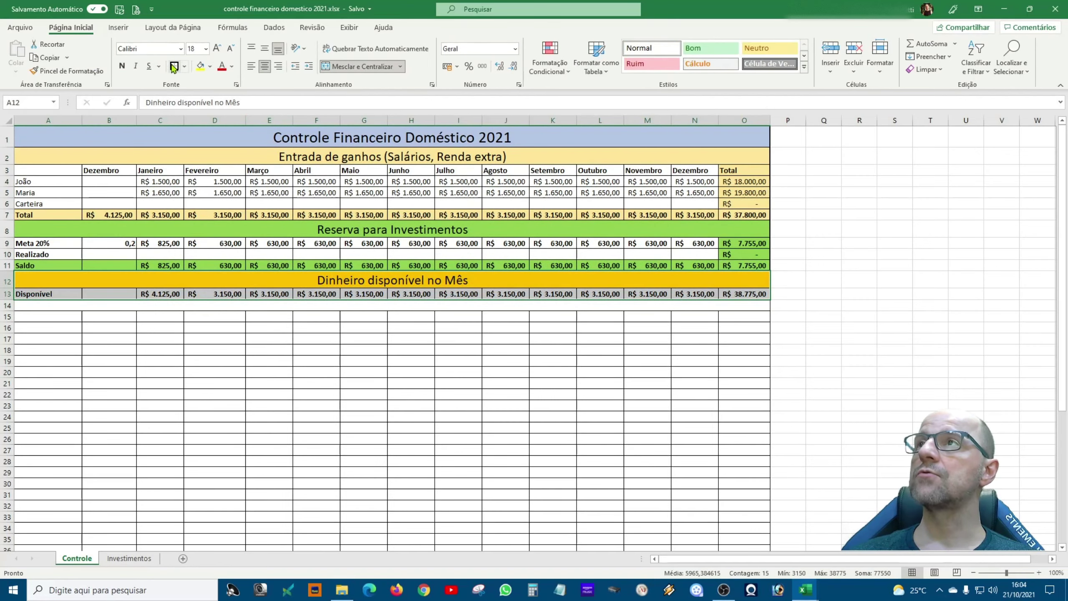
drag(203, 230, 200, 263)
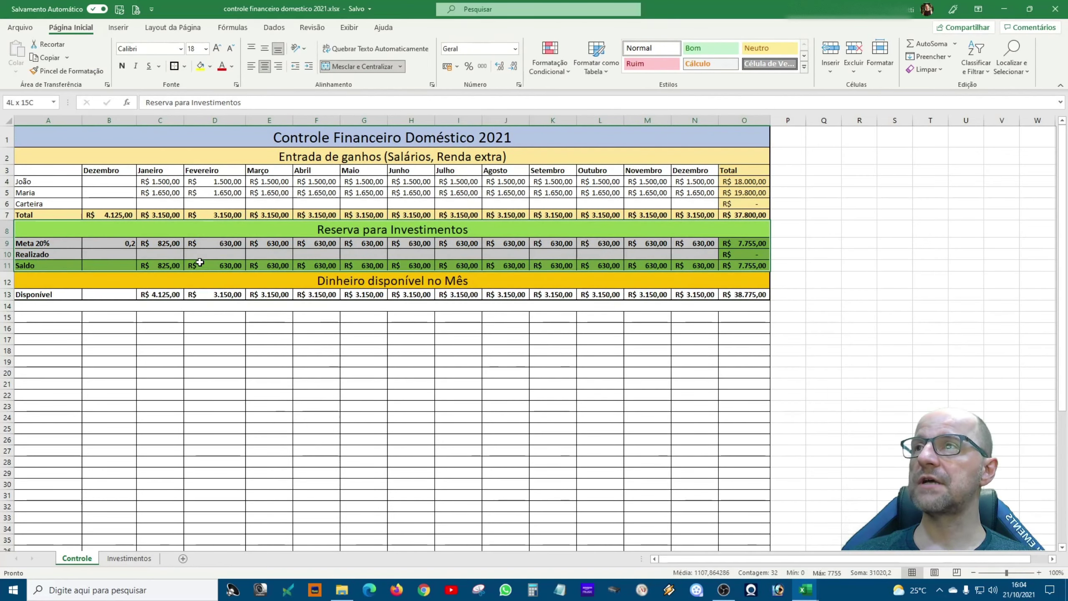
mouse_move(247, 133)
mouse_down()
mouse_move(235, 233)
mouse_move(239, 212)
mouse_up()
drag(245, 140, 236, 215)
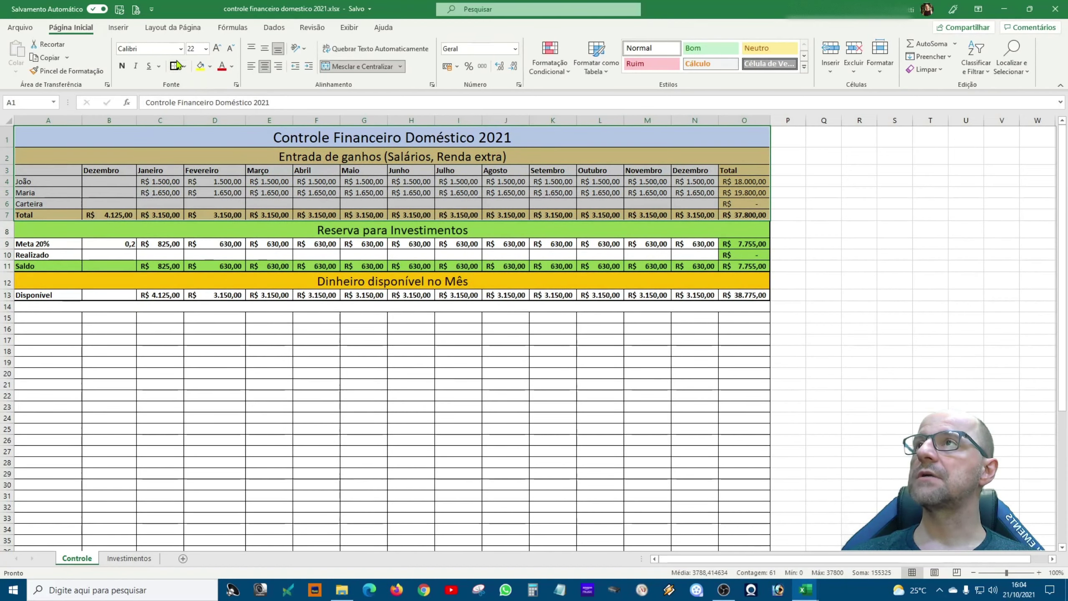
drag(195, 157, 195, 217)
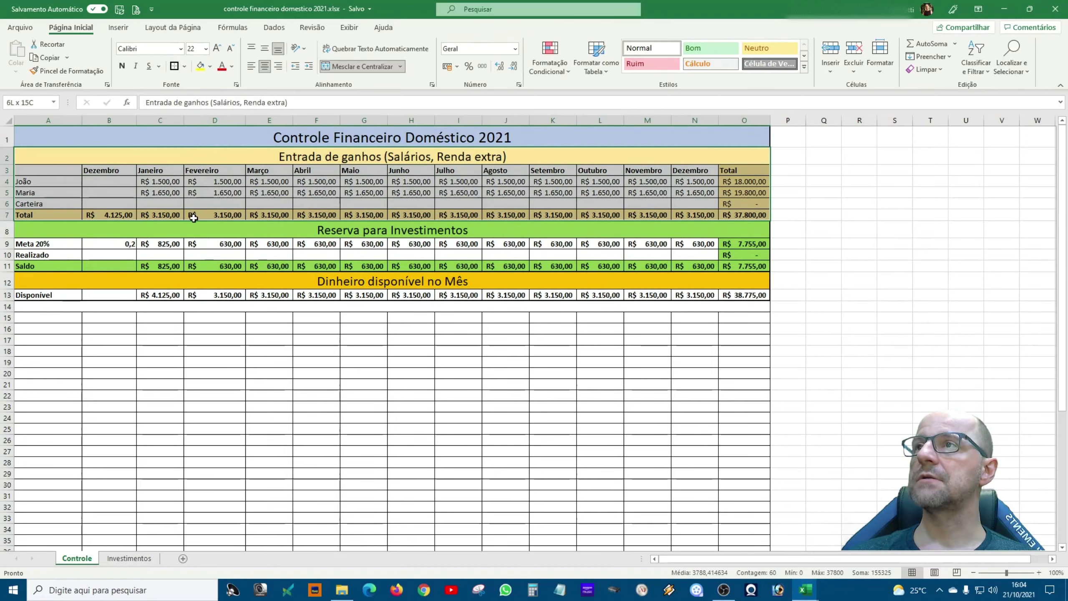
scroll(306, 481, down, 6)
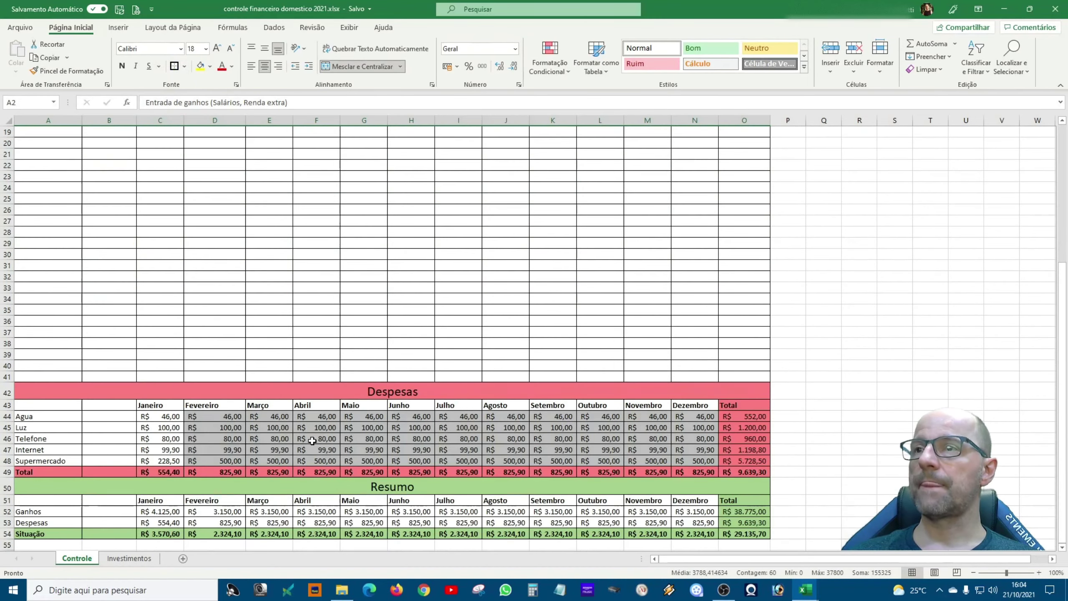
drag(245, 395, 230, 471)
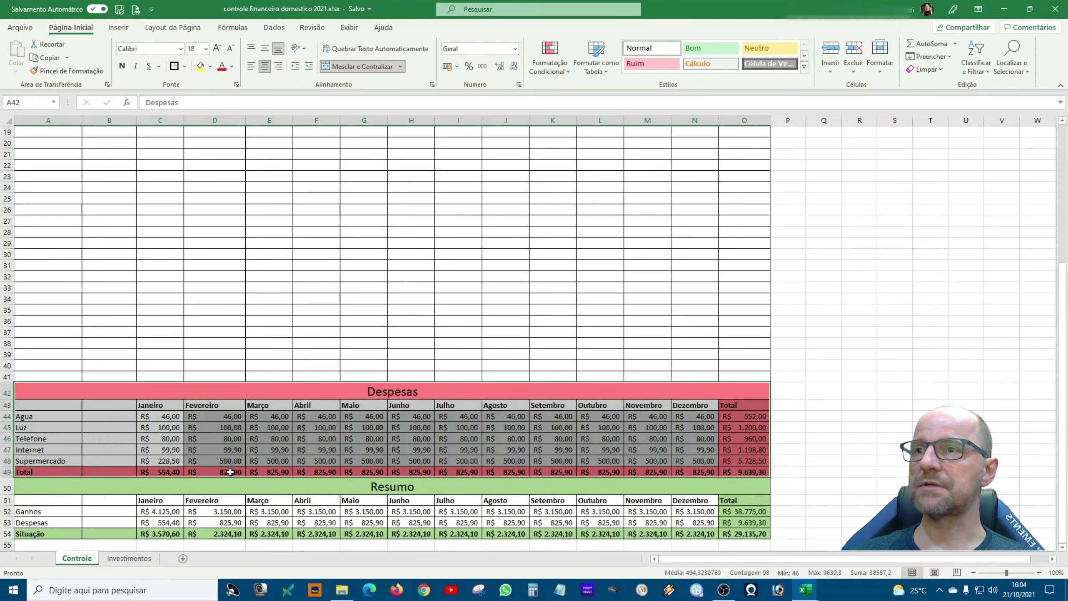
scroll(310, 345, down, 6)
drag(304, 284, 302, 335)
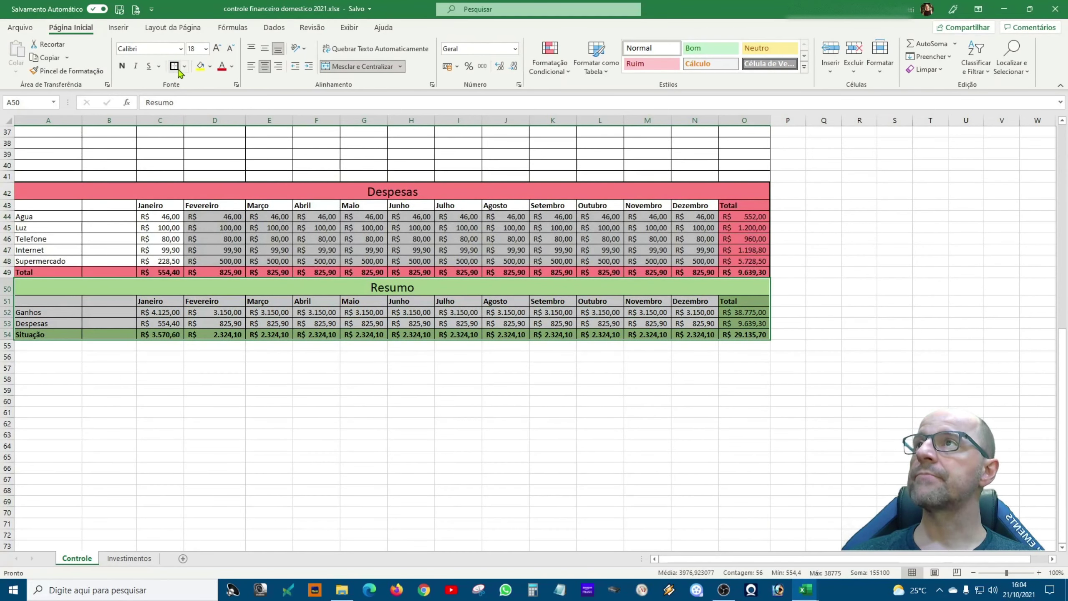
click(313, 402)
scroll(295, 429, up, 4)
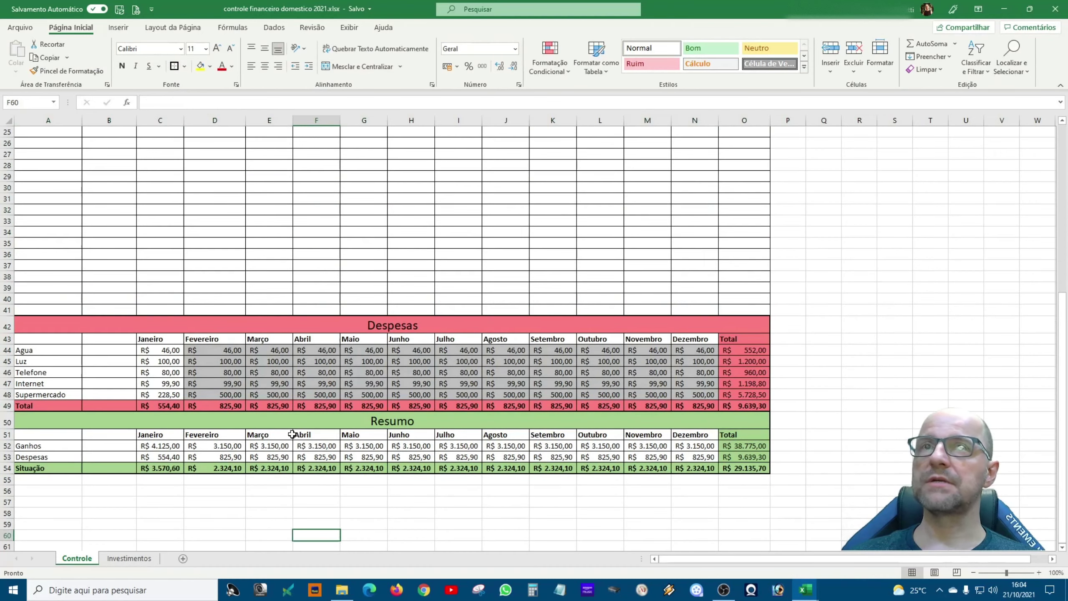
scroll(404, 435, up, 4)
scroll(472, 365, up, 4)
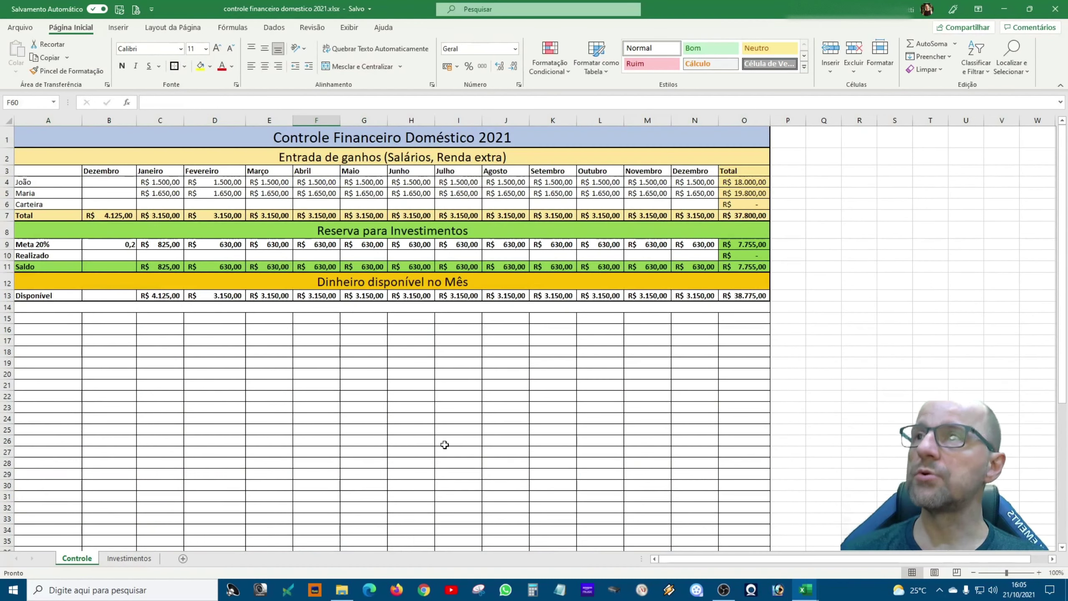
- Enter the heading 'Transferencias Bancárias' in merged row 14
click(312, 307)
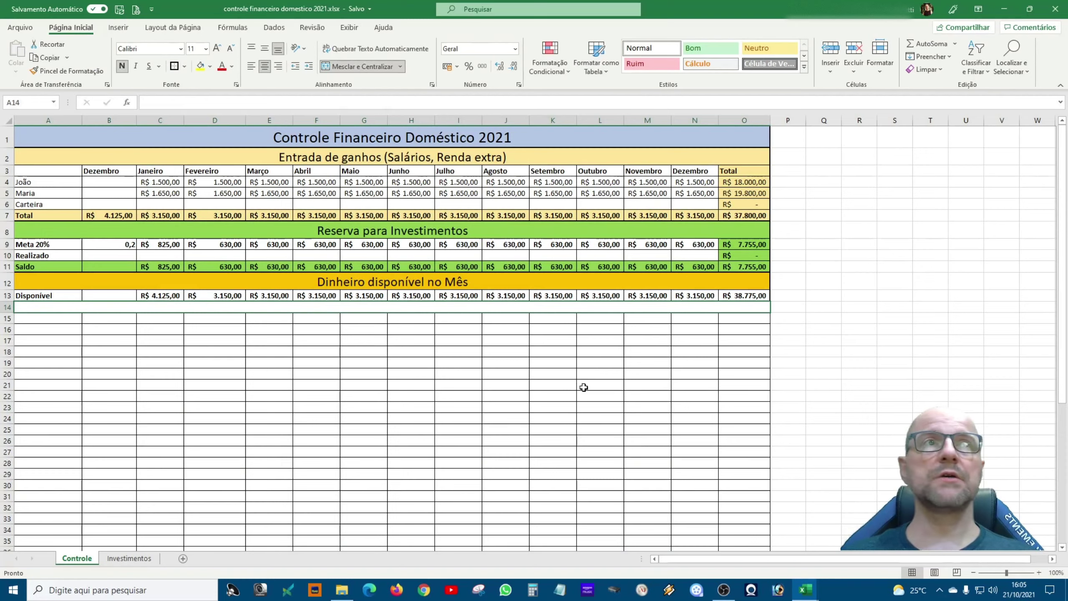
text(Total)
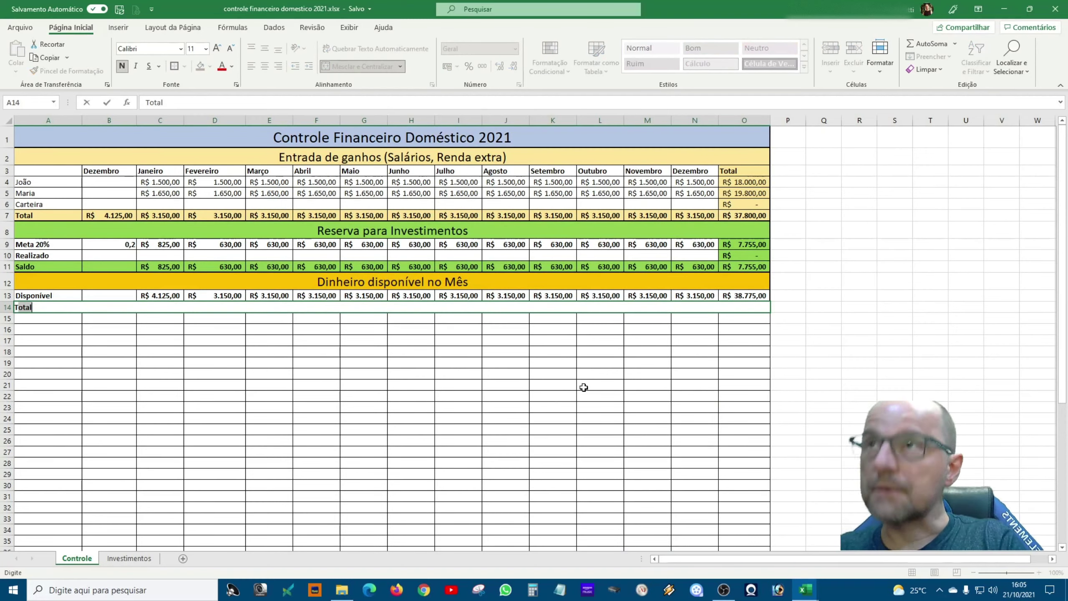
text(ransferencias bancárias)
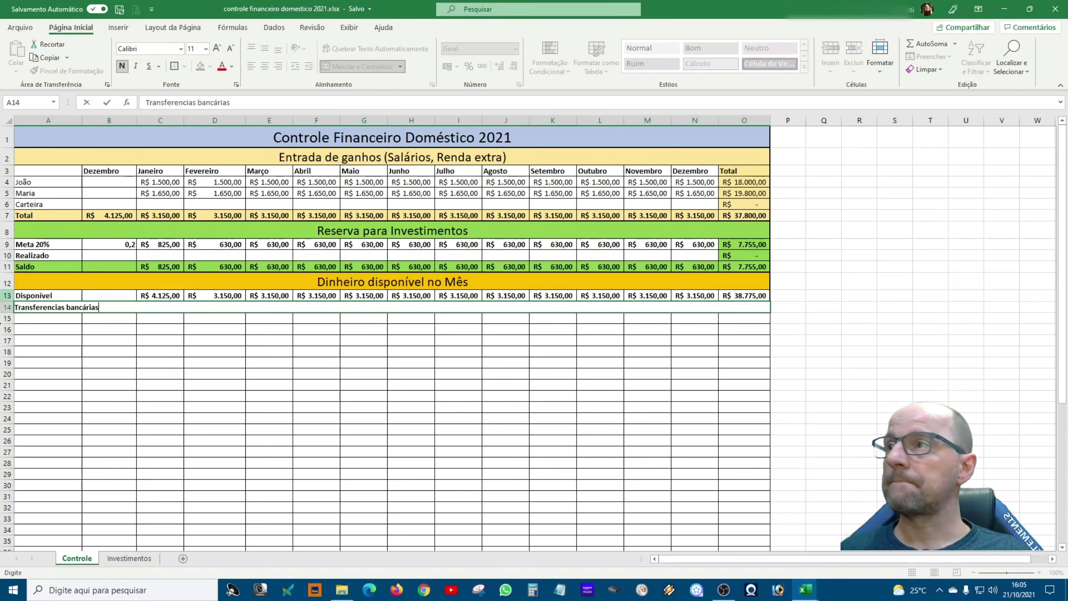
click(69, 310)
key(BackSpace)
text(B)
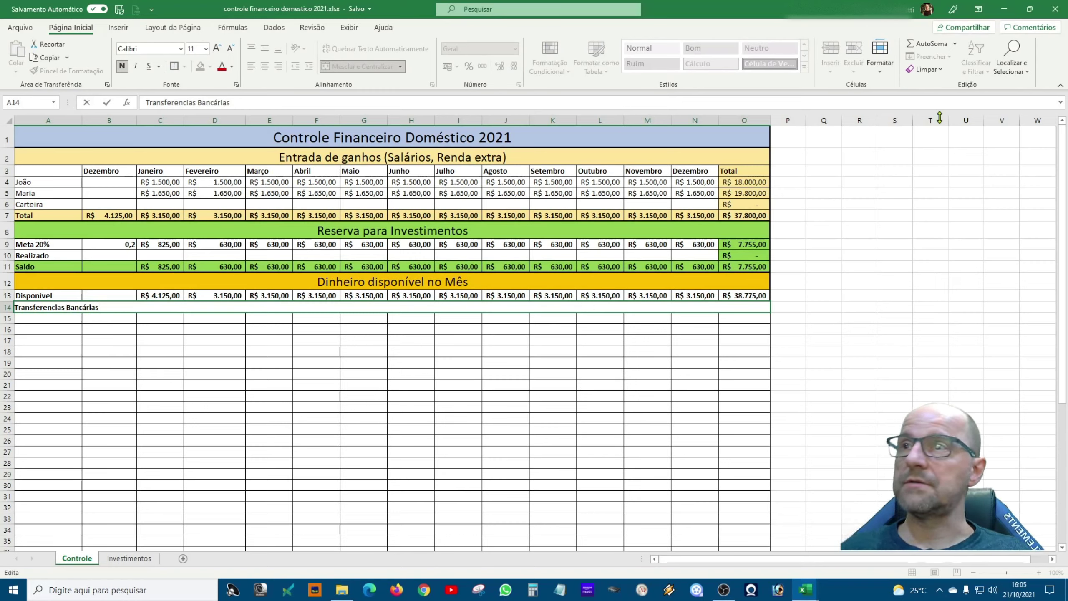
click(648, 440)
- Enlarge the heading font to 14 and fill the row light blue
click(471, 310)
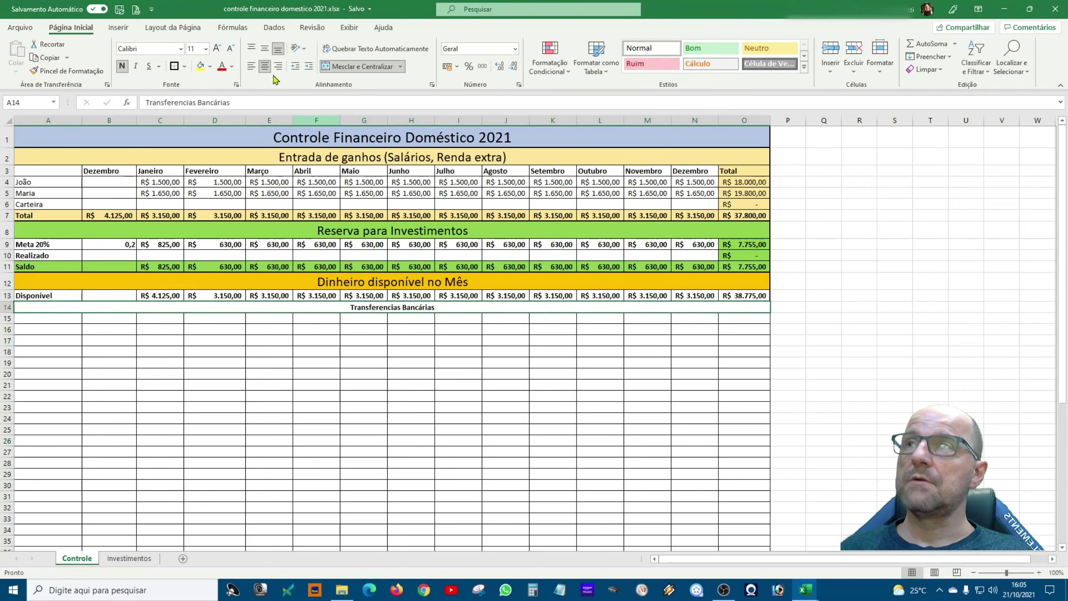
click(216, 49)
click(216, 48)
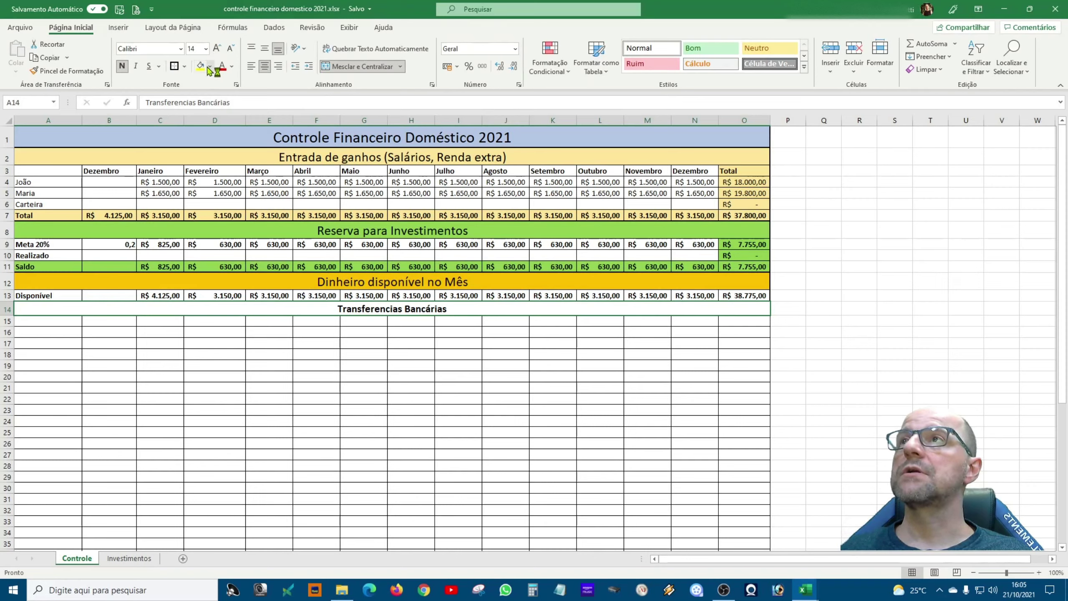
click(210, 66)
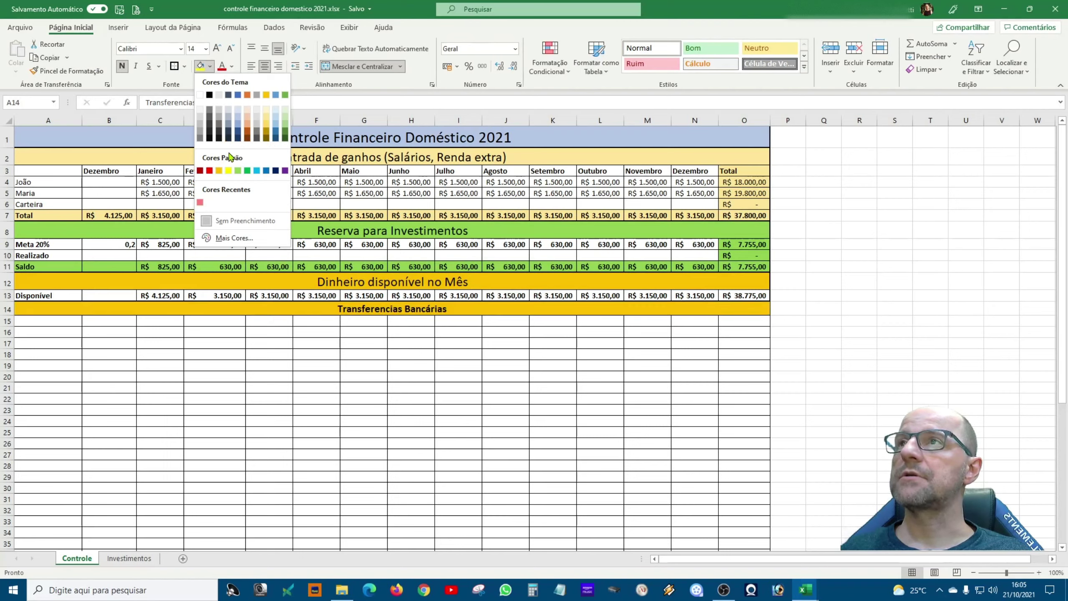
click(238, 125)
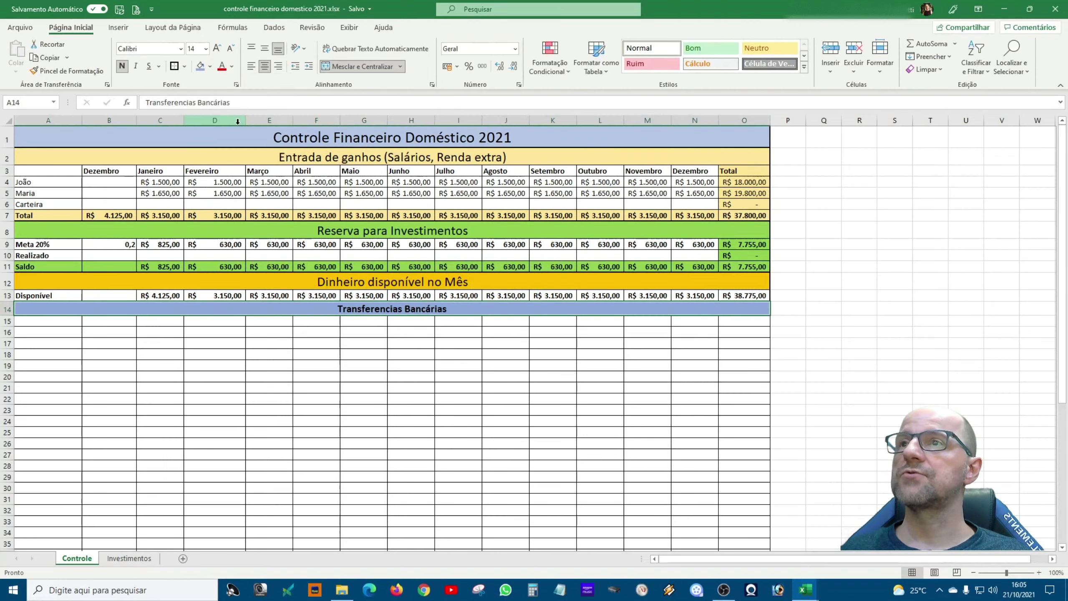
click(395, 400)
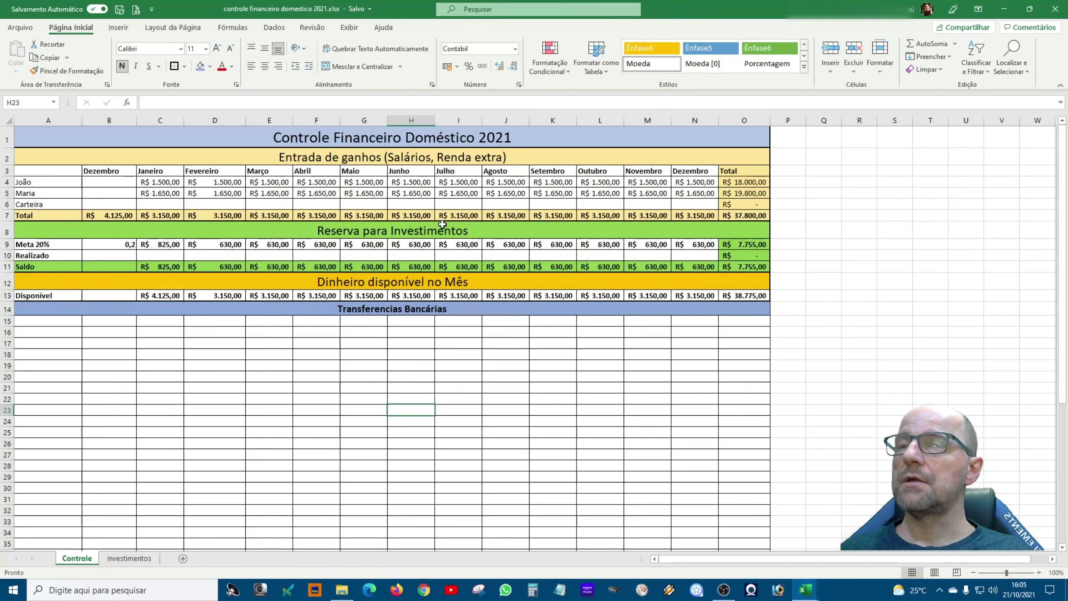
- Copy the heading row into row 20 and retitle it 'Saques'
click(393, 310)
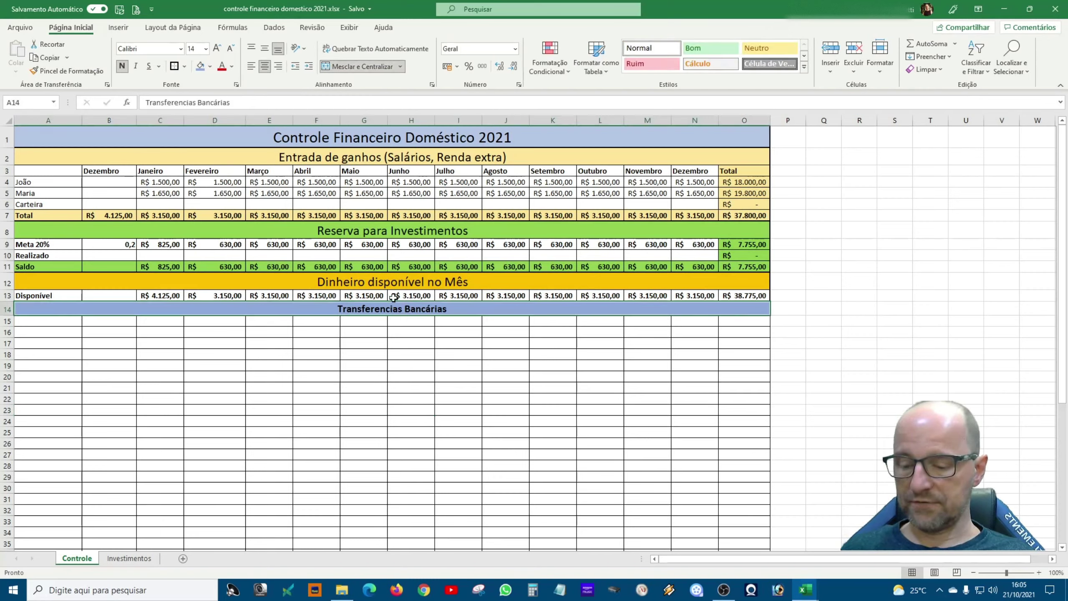
key(ctrl+c)
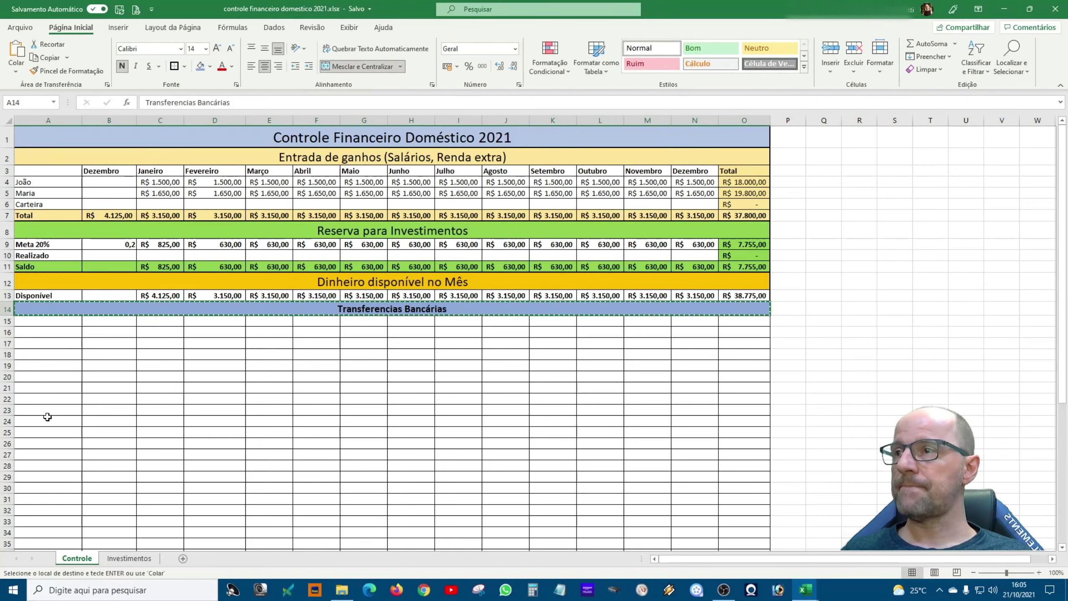
click(50, 377)
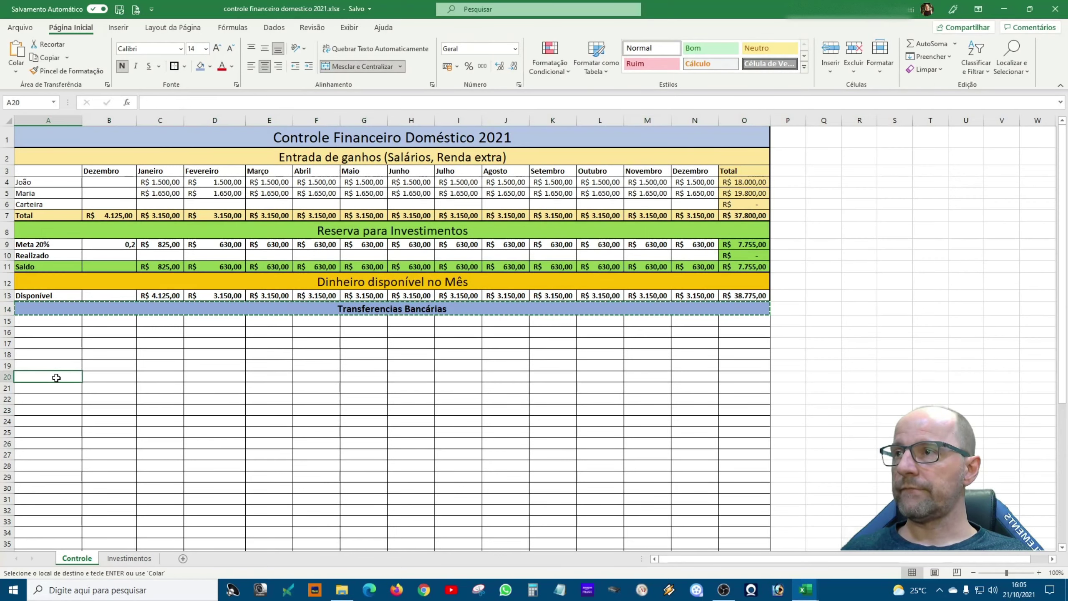
key(ctrl+v)
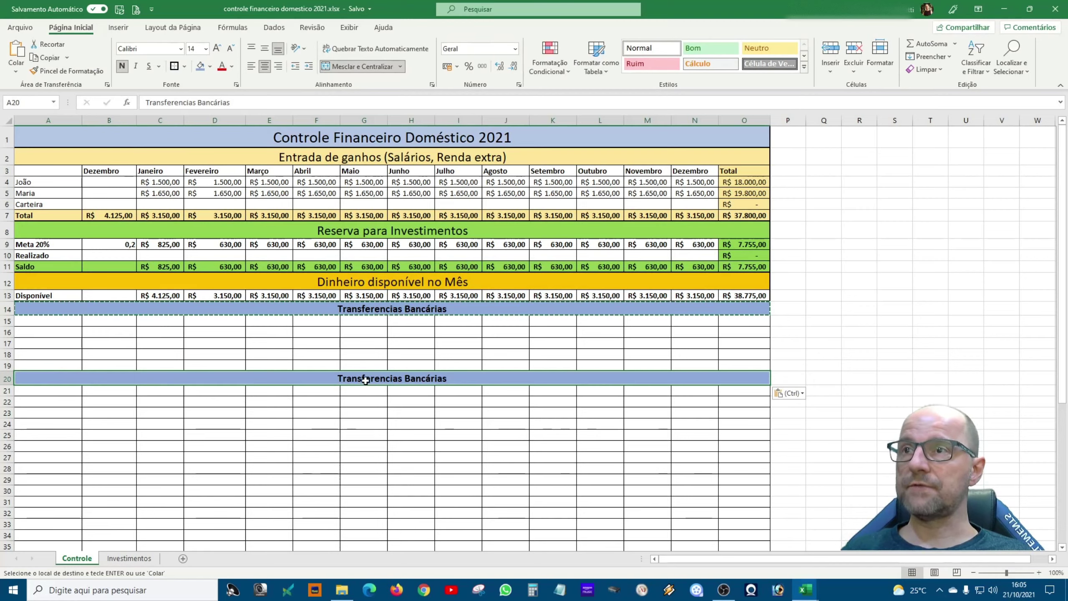
text(Saques)
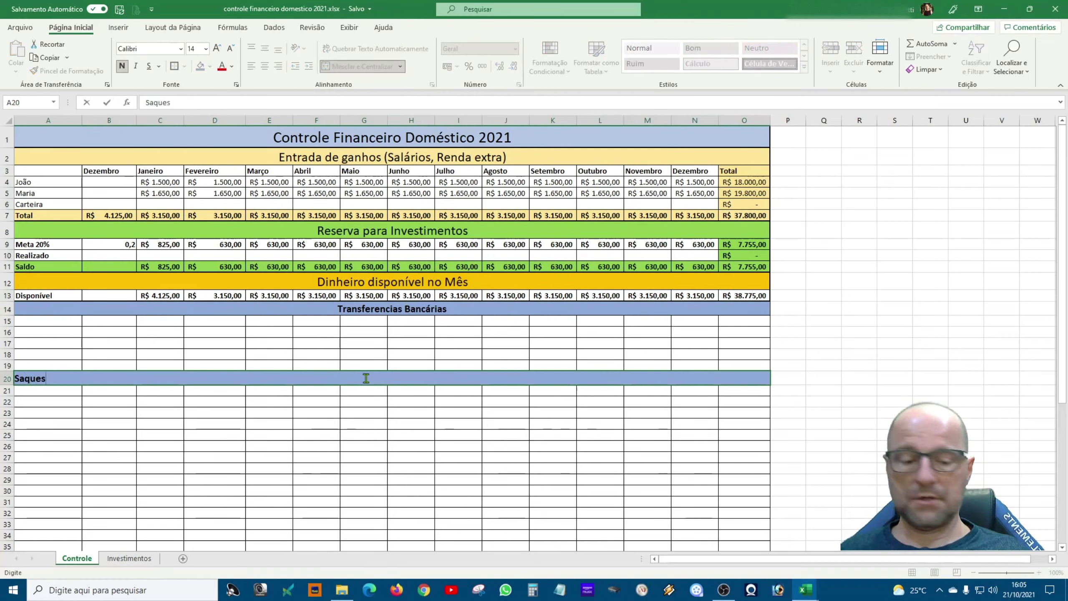
key(Return)
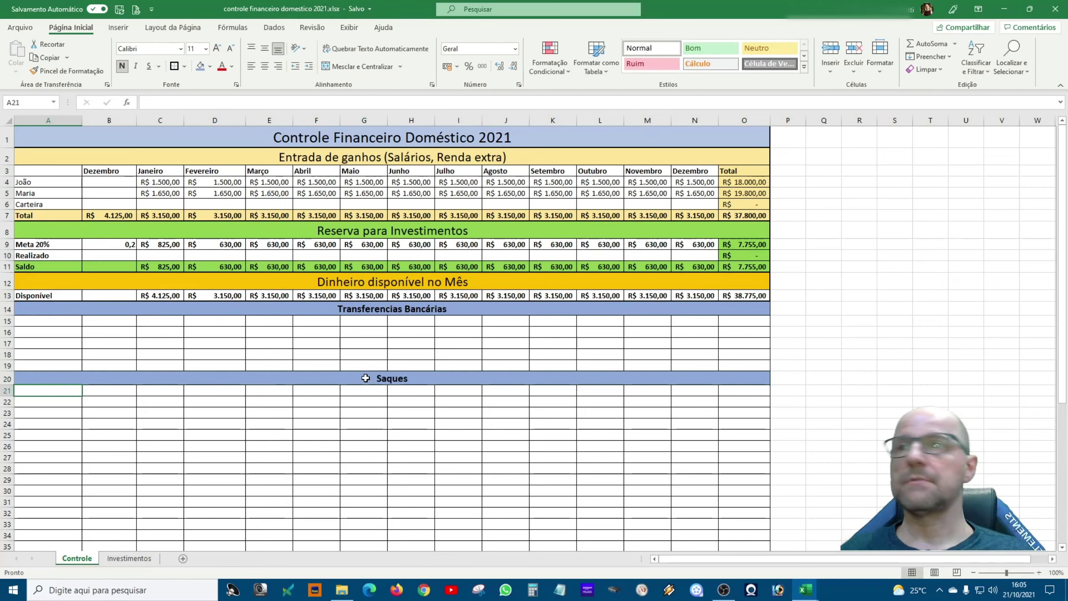
- Copy the Saques heading from row 20 into row 28
click(185, 455)
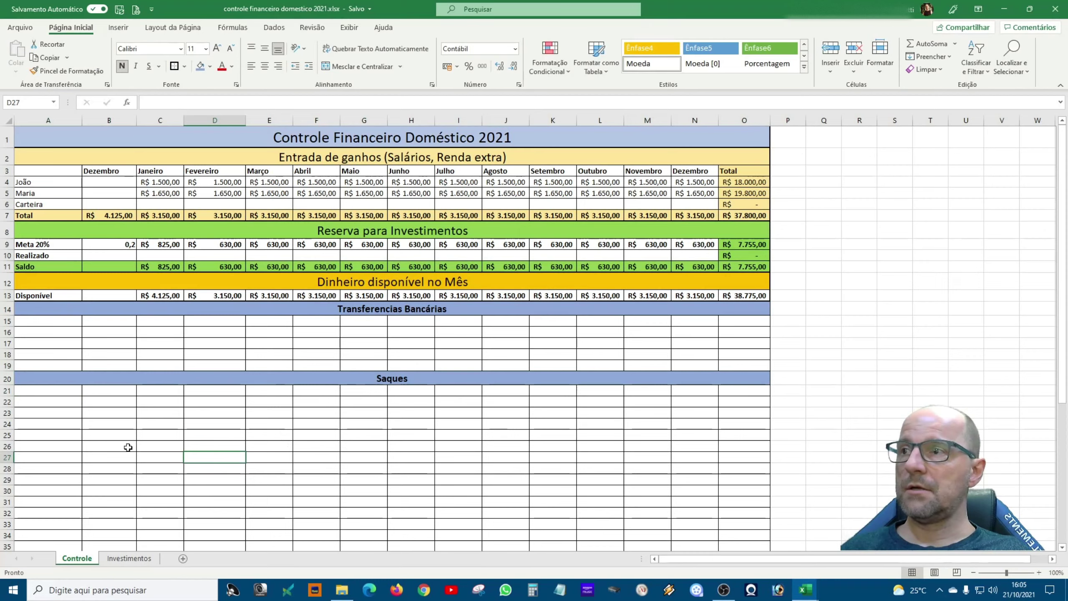
click(47, 457)
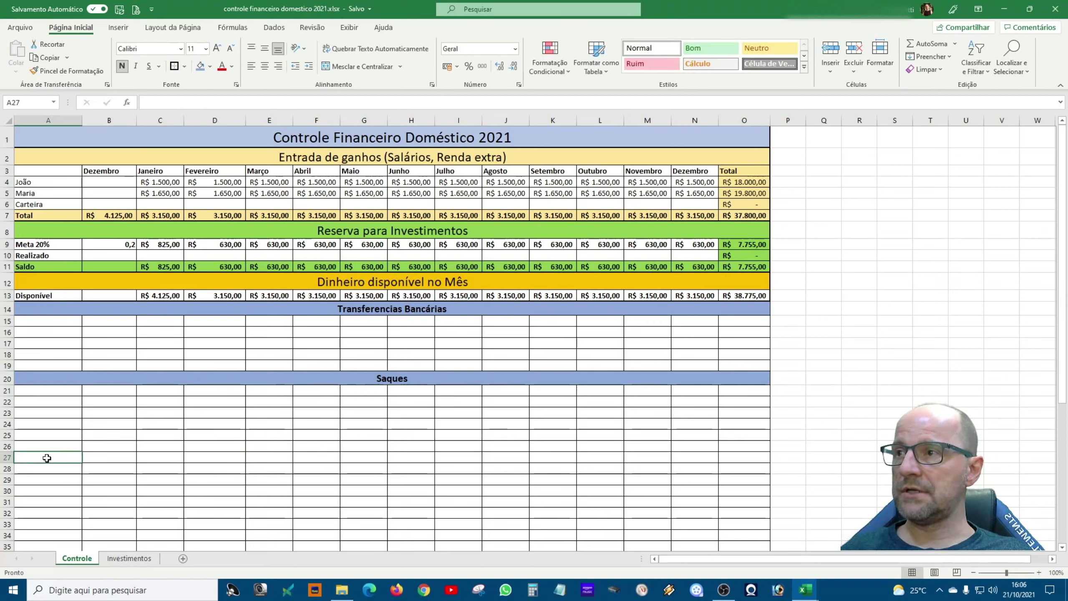
click(220, 382)
key(ctrl+c)
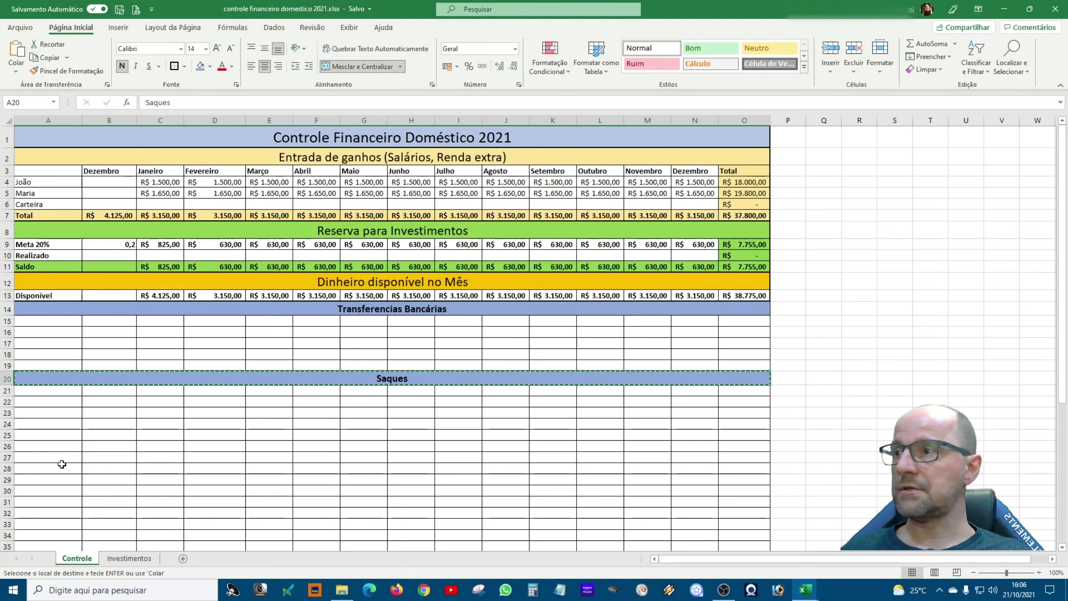
click(62, 463)
key(ctrl+v)
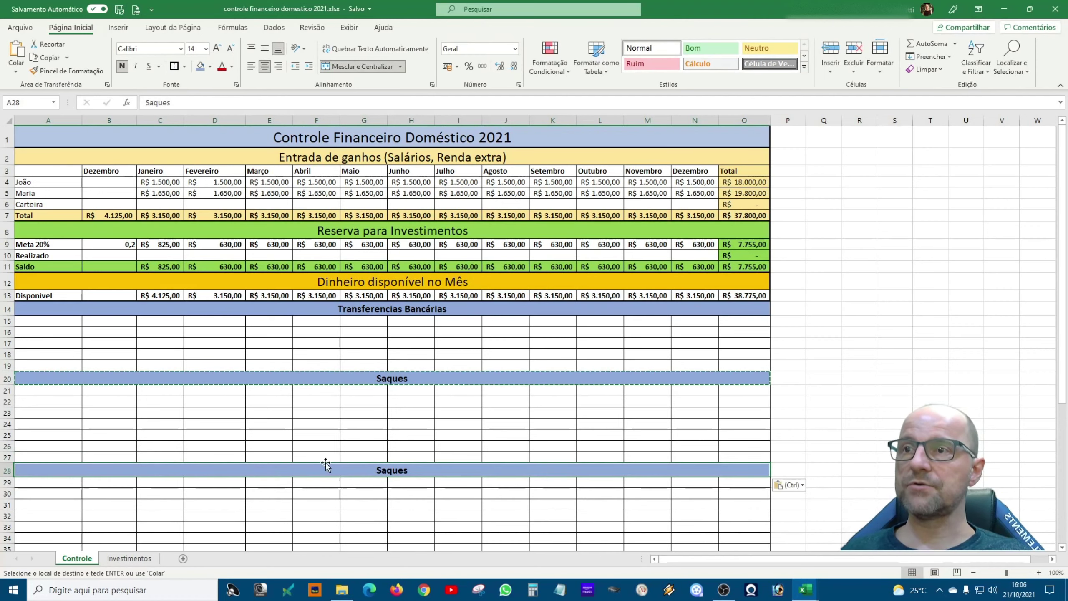
- Change the row 28 heading from 'Saques' to 'Saldos em contas Bancárias'
double_click(425, 464)
text(S)
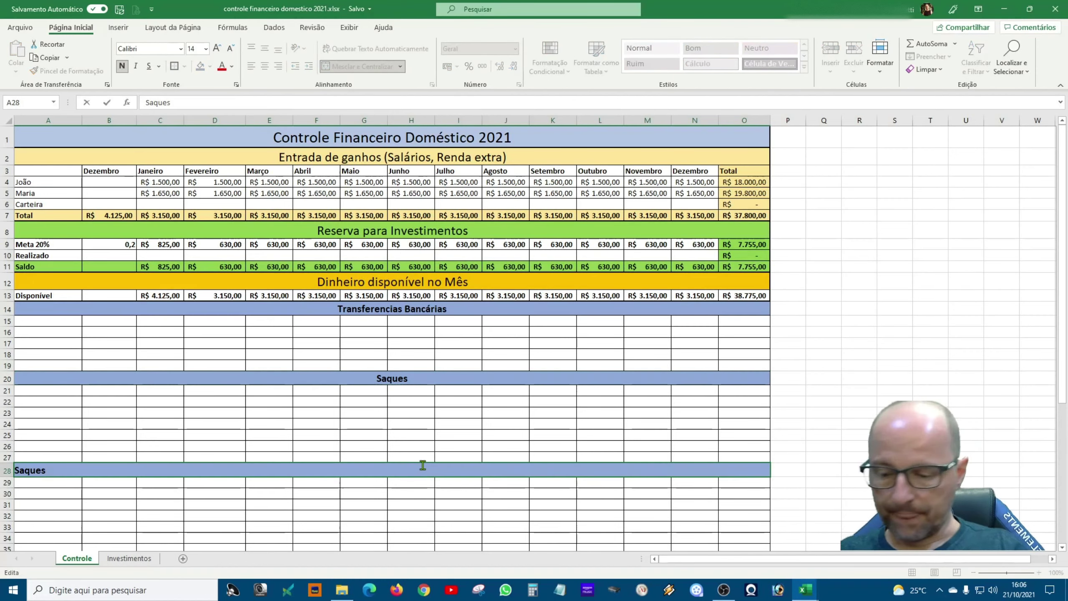
text(aida)
key(BackSpace)
key(BackSpace)
key(BackSpace)
key(BackSpace)
key(BackSpace)
key(BackSpace)
key(BackSpace)
key(BackSpace)
text(aldos em)
key(BackSpace)
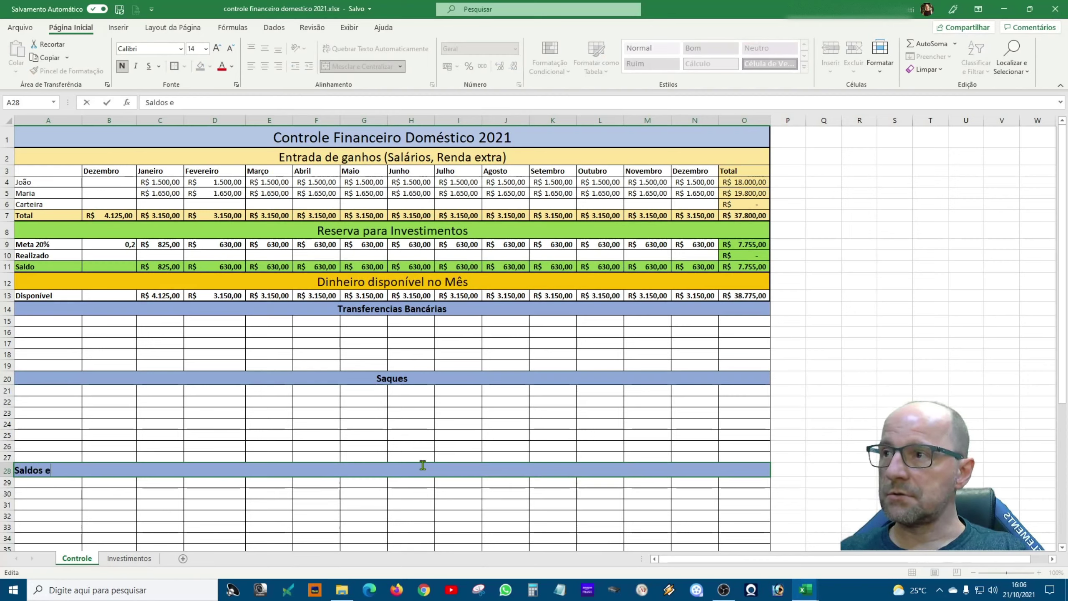
text(m contas Bancárias)
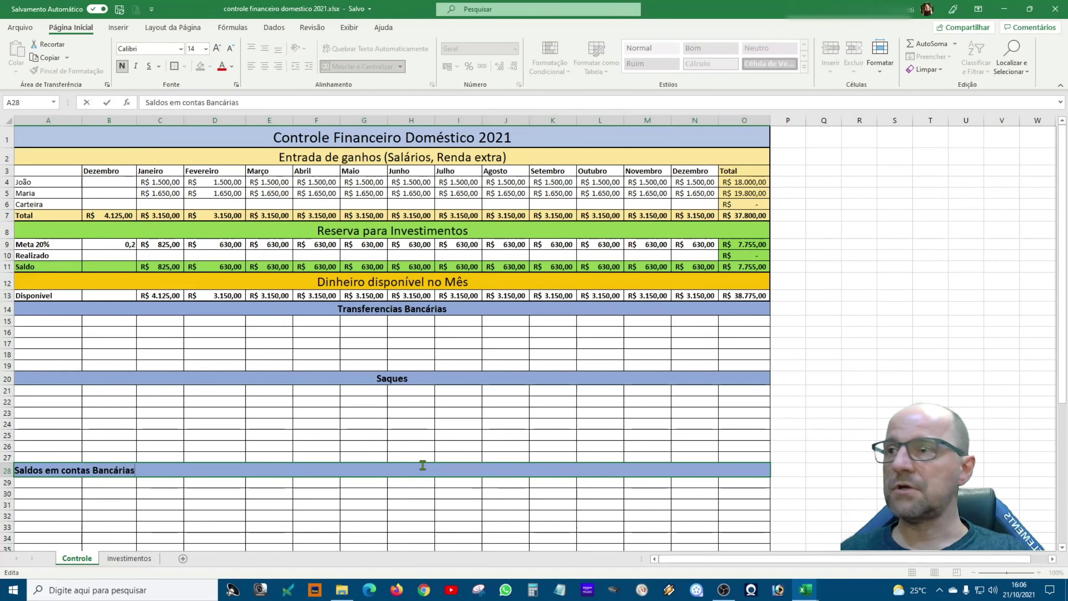
key(Return)
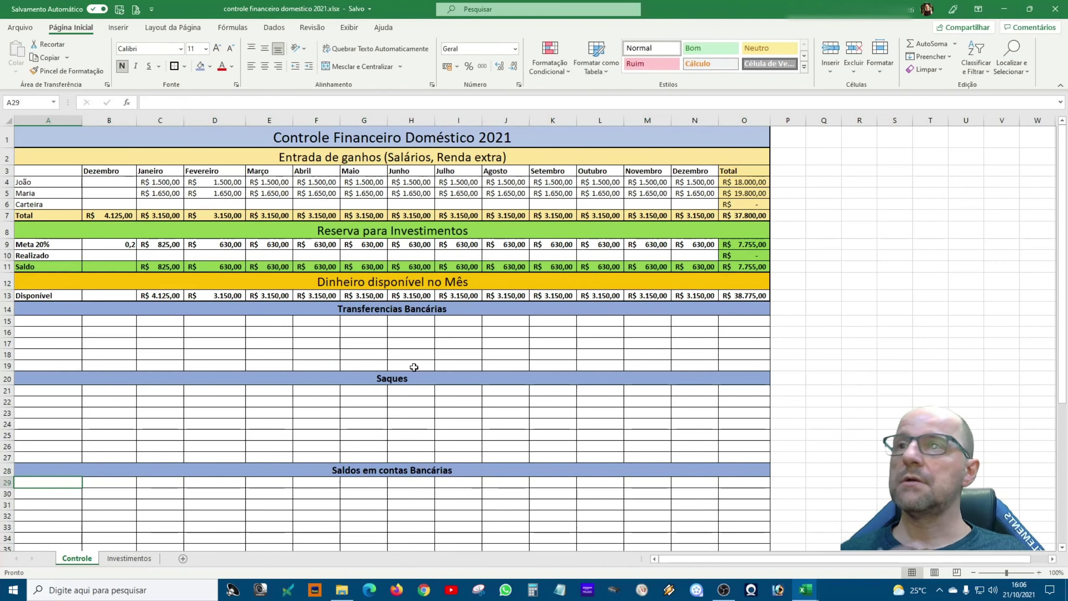
scroll(283, 437, down, 2)
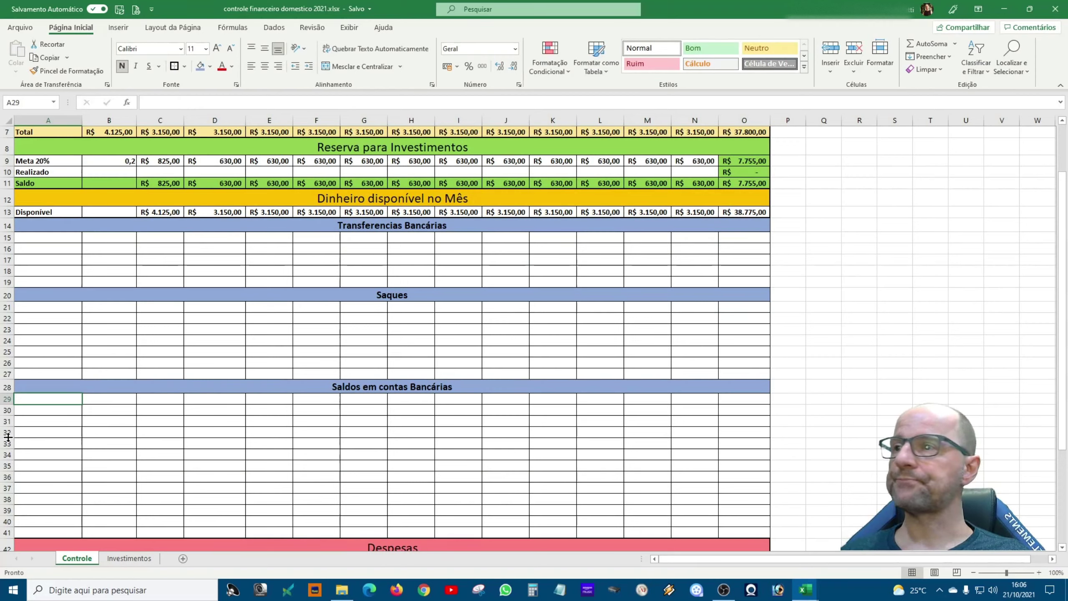
click(7, 534)
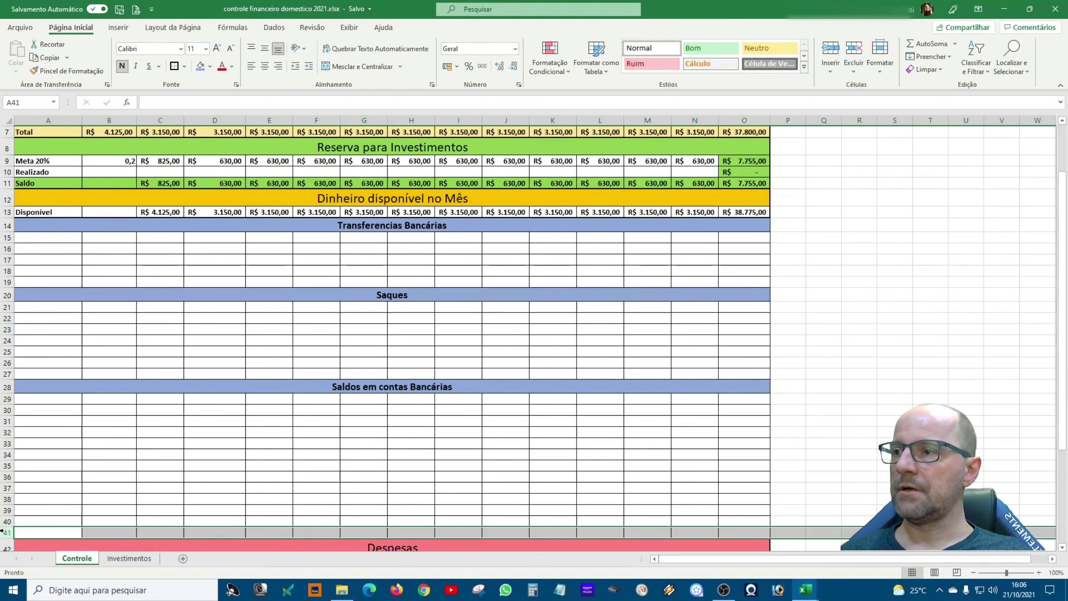
click(46, 399)
scroll(126, 454, up, 2)
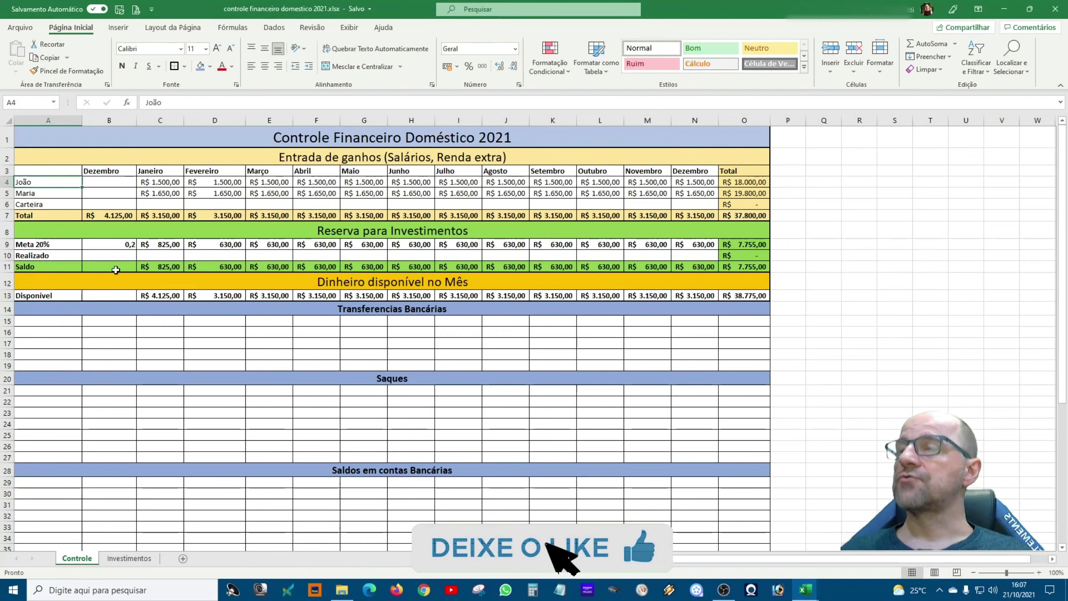
- Append ' - Itau' to the A4 income label and ' - Santader' to A5
double_click(38, 182)
text(- )
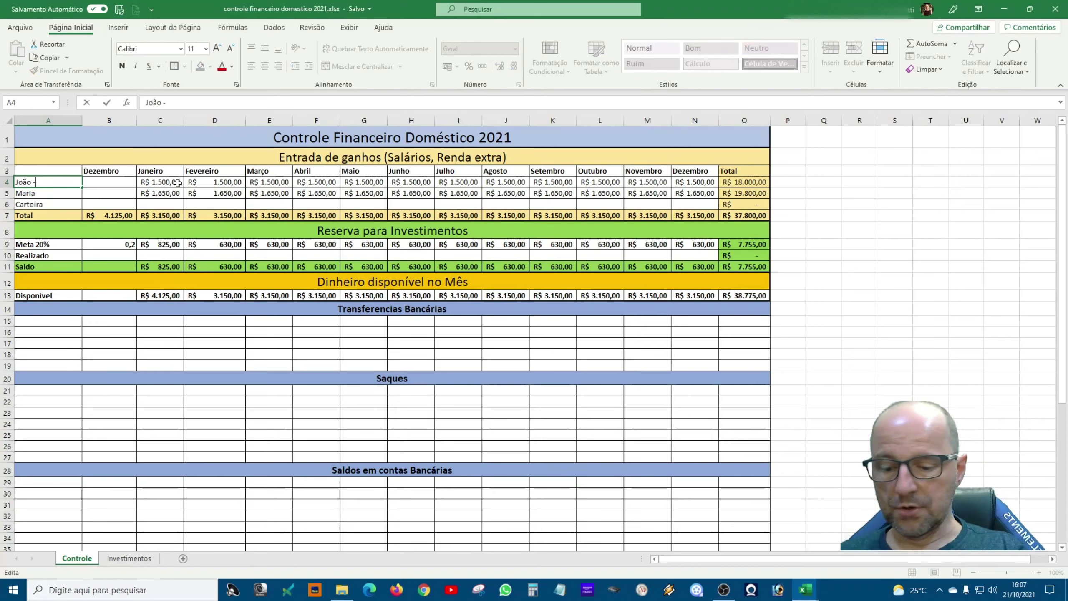
text(Itau)
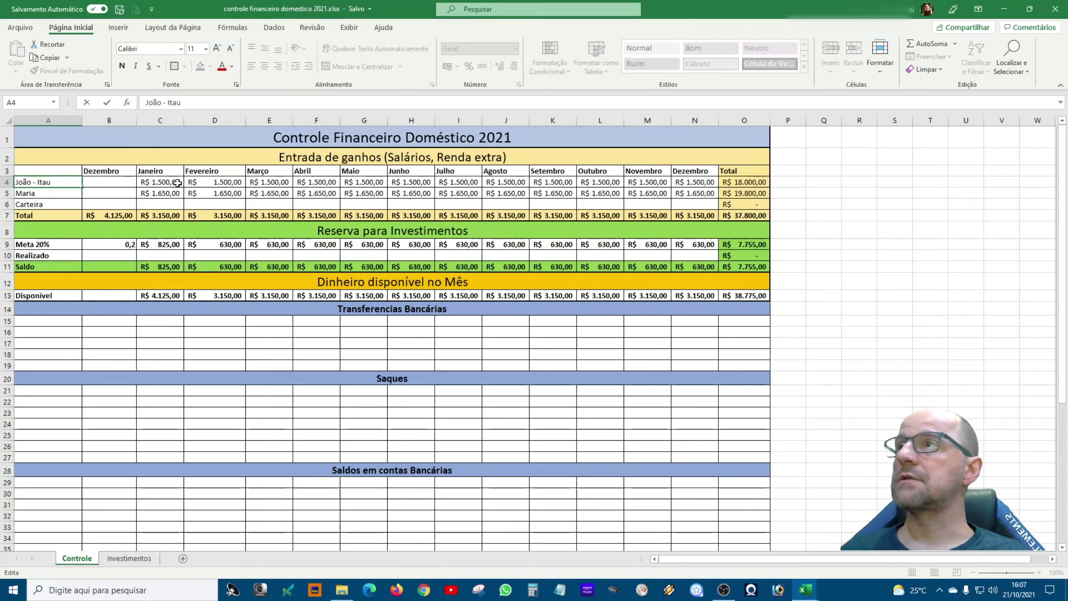
double_click(65, 194)
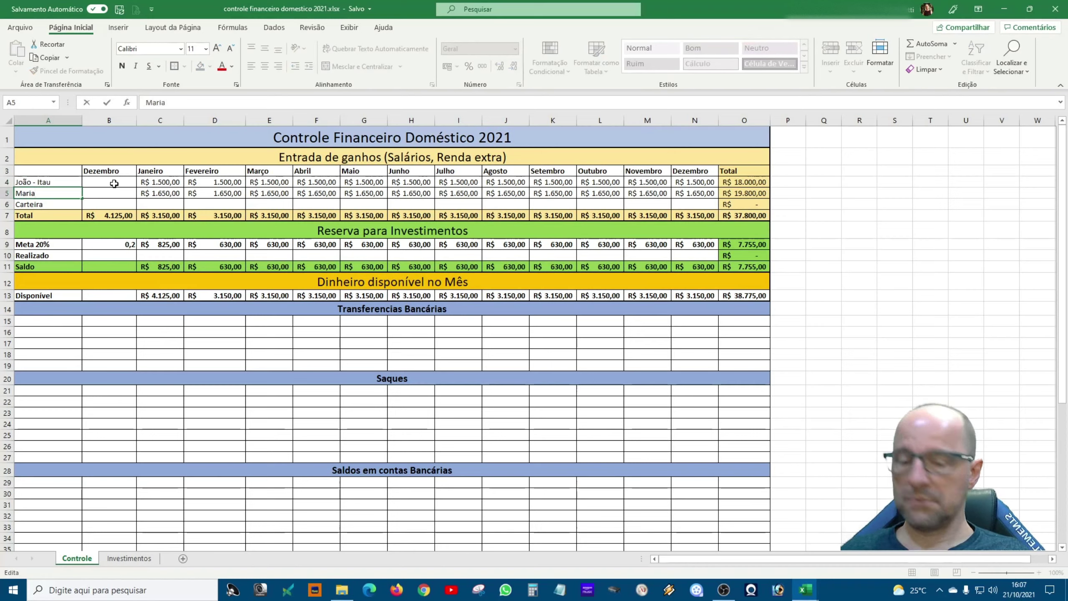
text( -)
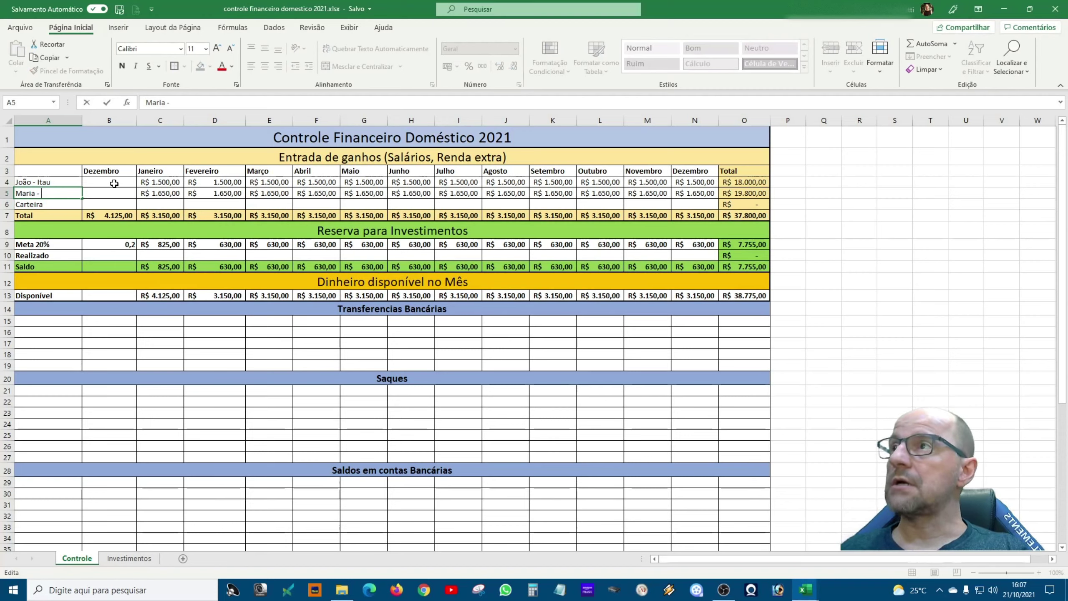
text( San)
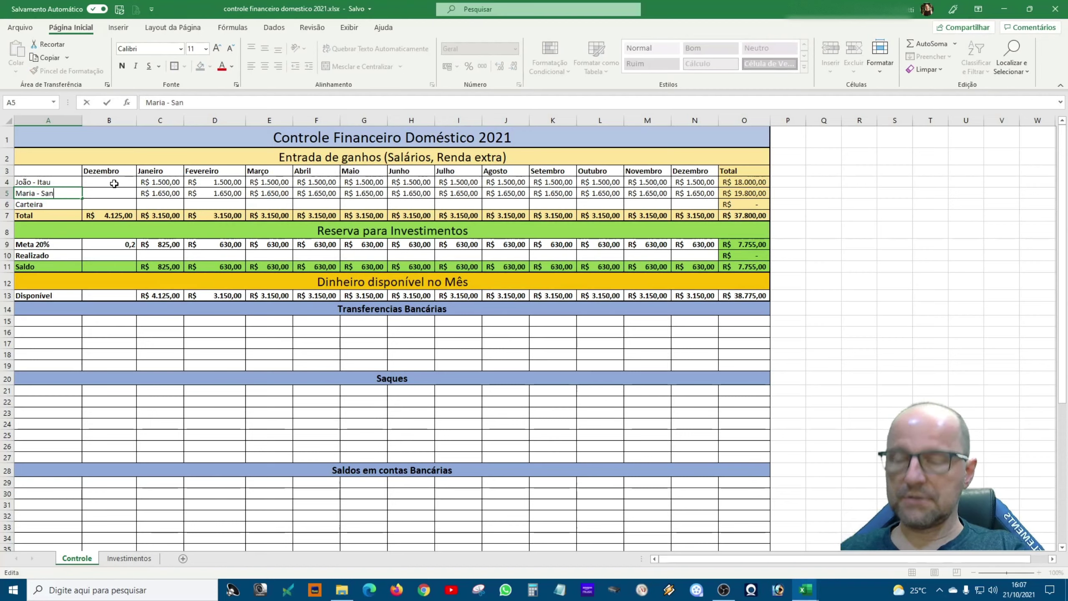
text(ta)
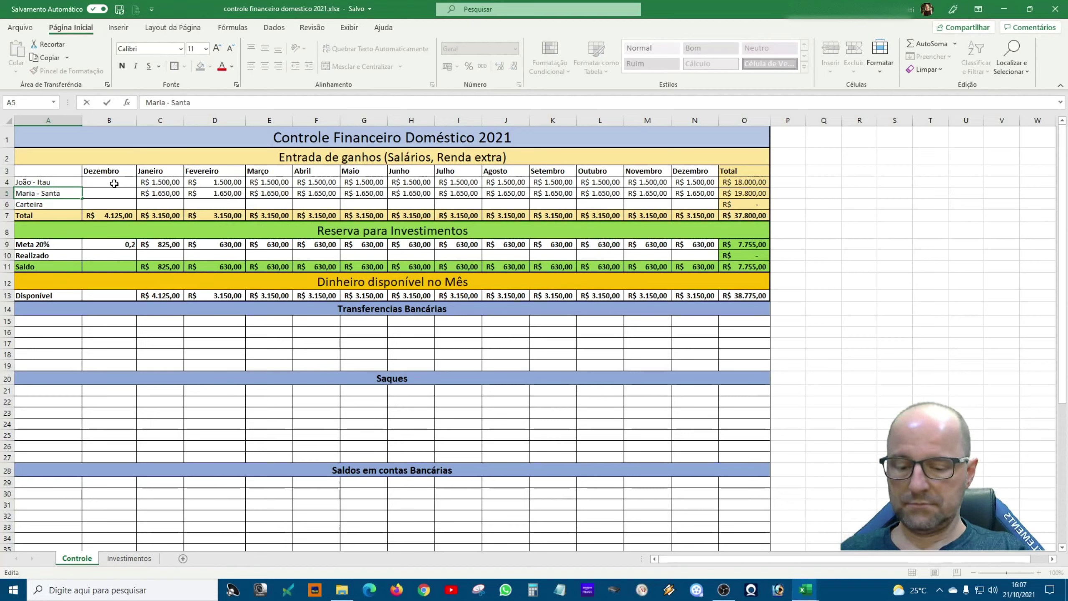
text(der)
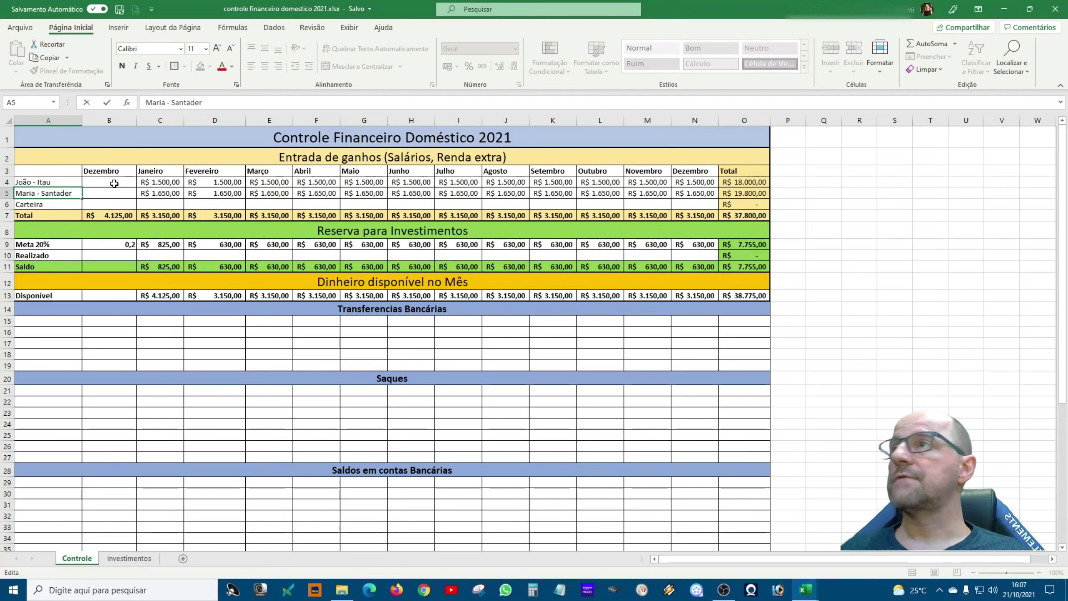
- Widen column A slightly and insert three new rows at rows 16–18
click(139, 375)
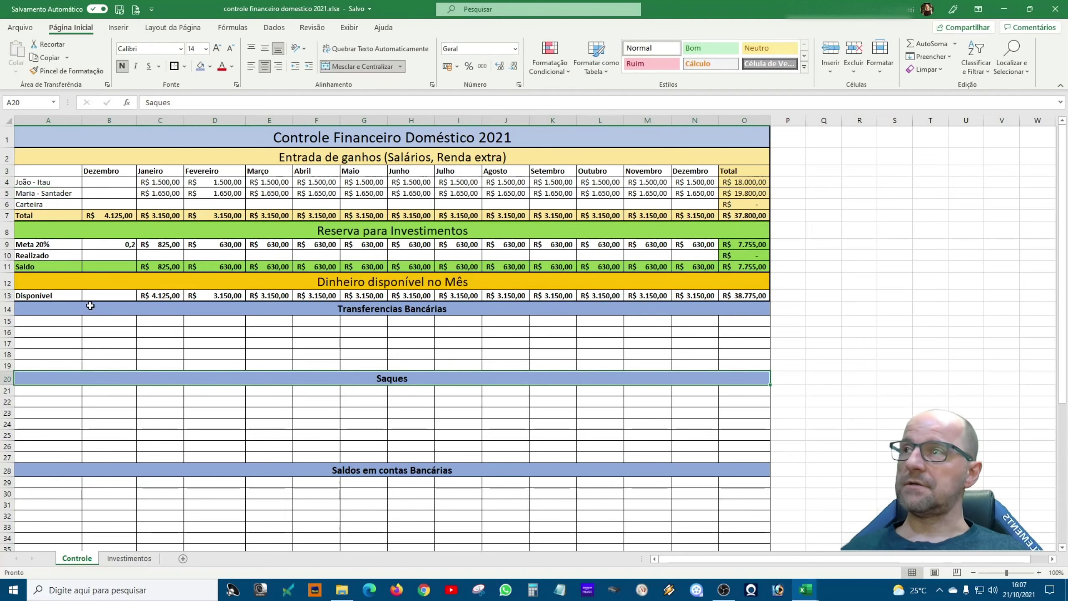
drag(82, 120, 89, 120)
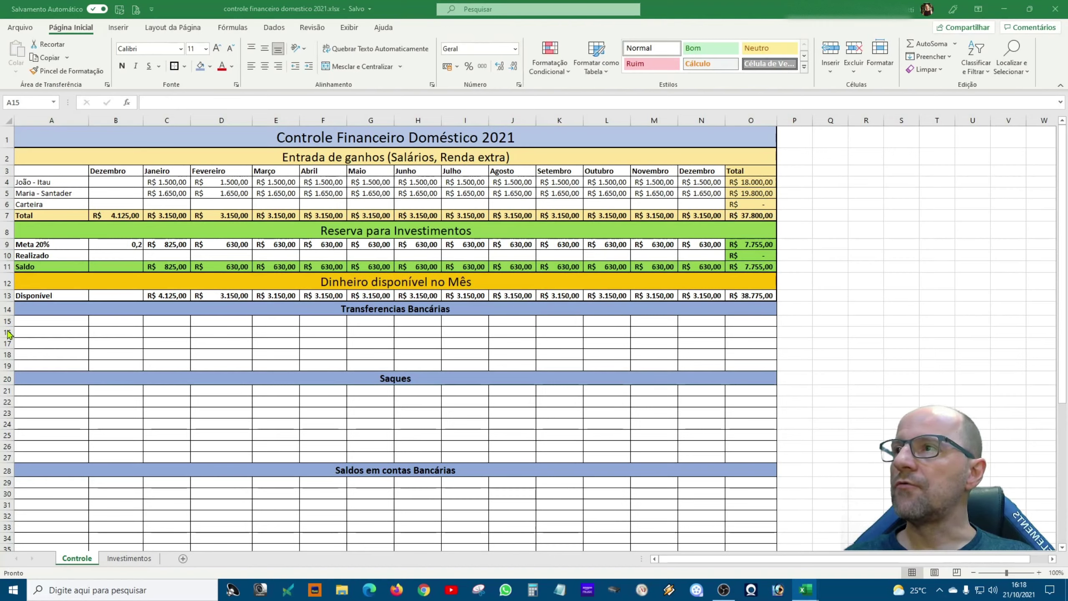
click(17, 321)
drag(3, 332, 3, 354)
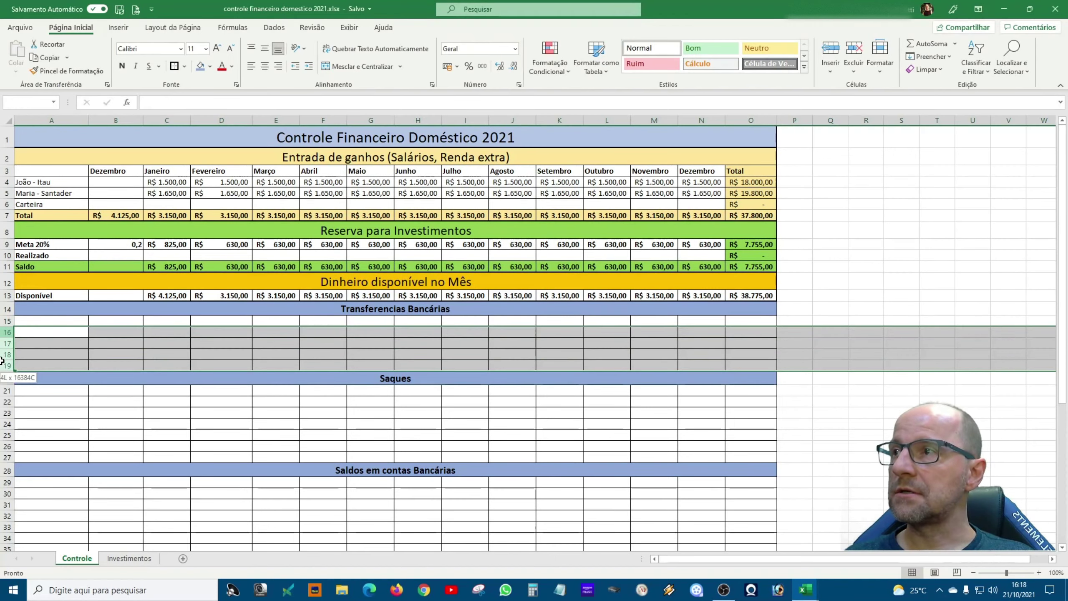
right_click(2, 344)
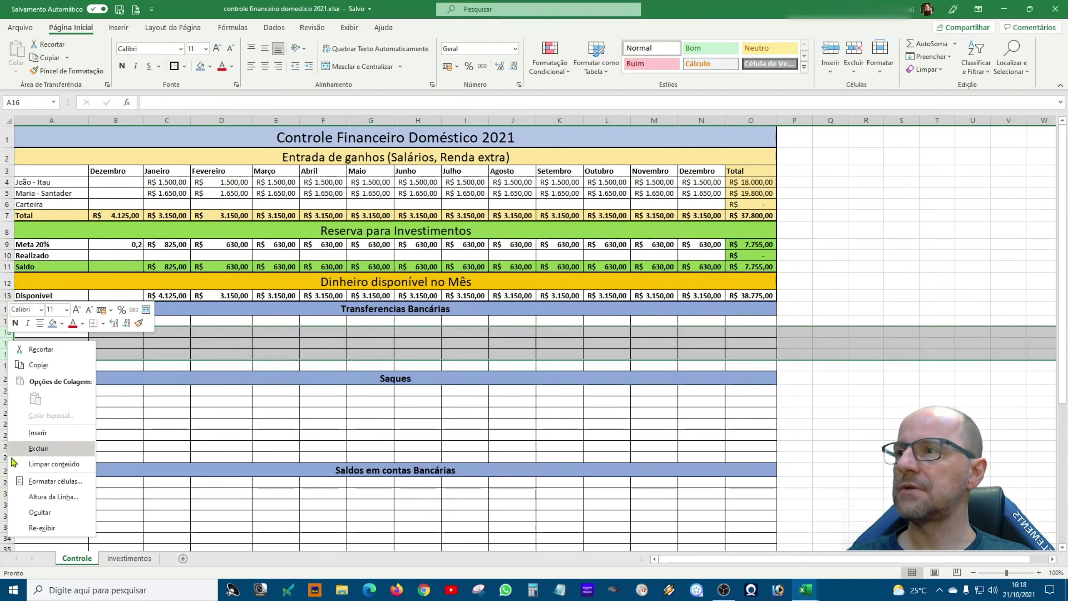
click(39, 433)
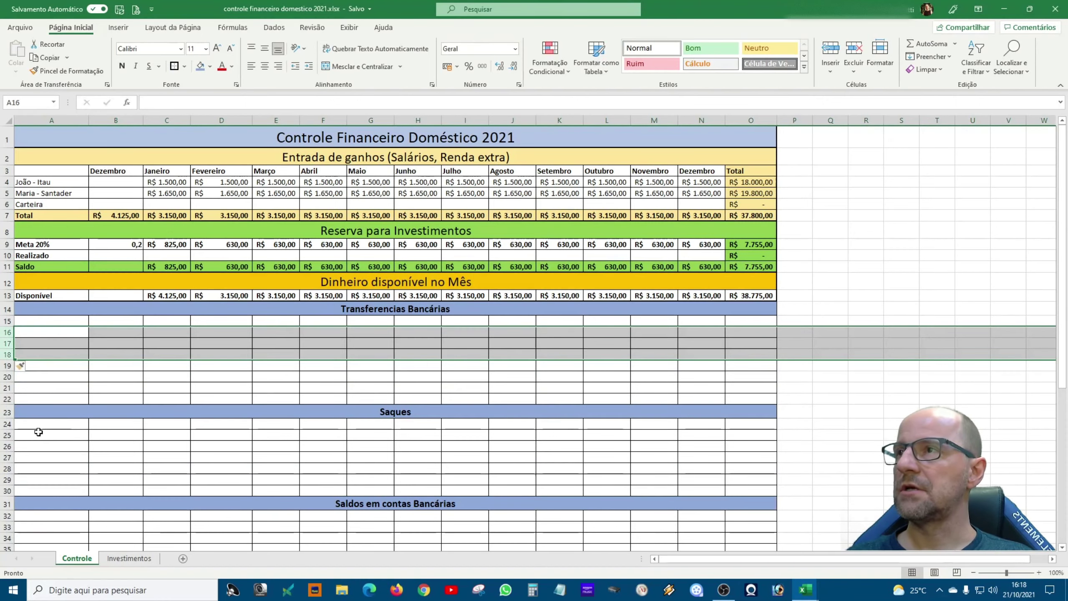
click(47, 320)
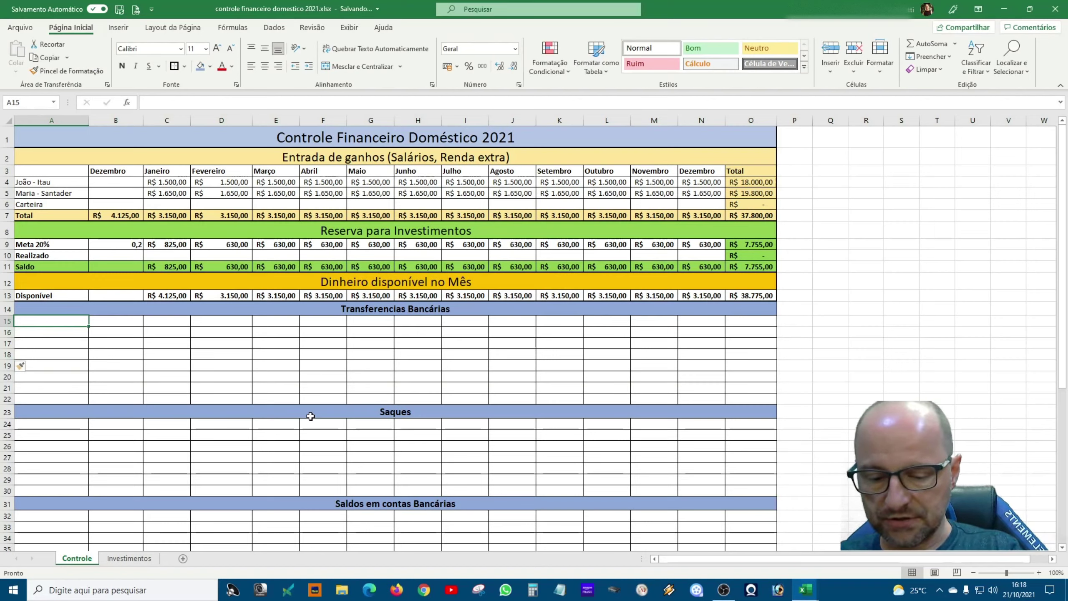
- Label A15 'Itau -->> Santander' and A16 'Santander -->> Itau'
text(Itau )
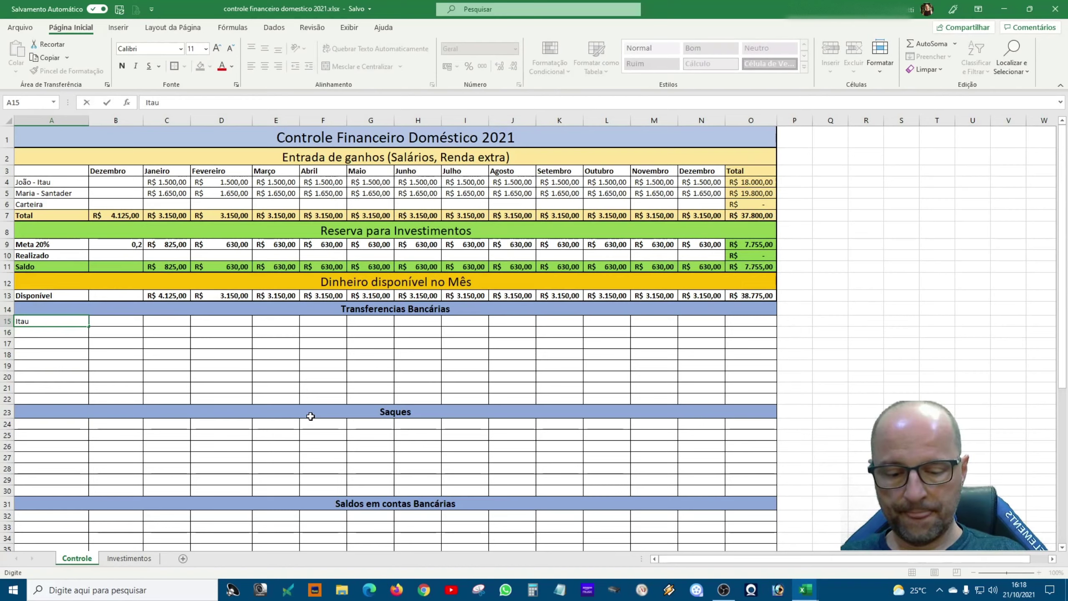
text(Pa)
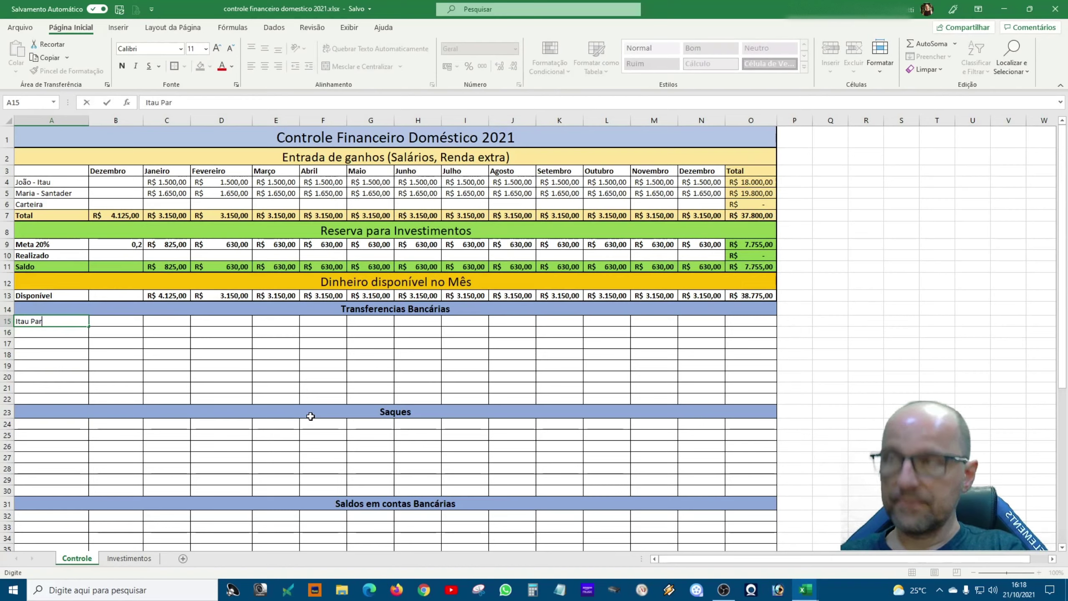
text(r)
key(BackSpace)
key(BackSpace)
key(BackSpace)
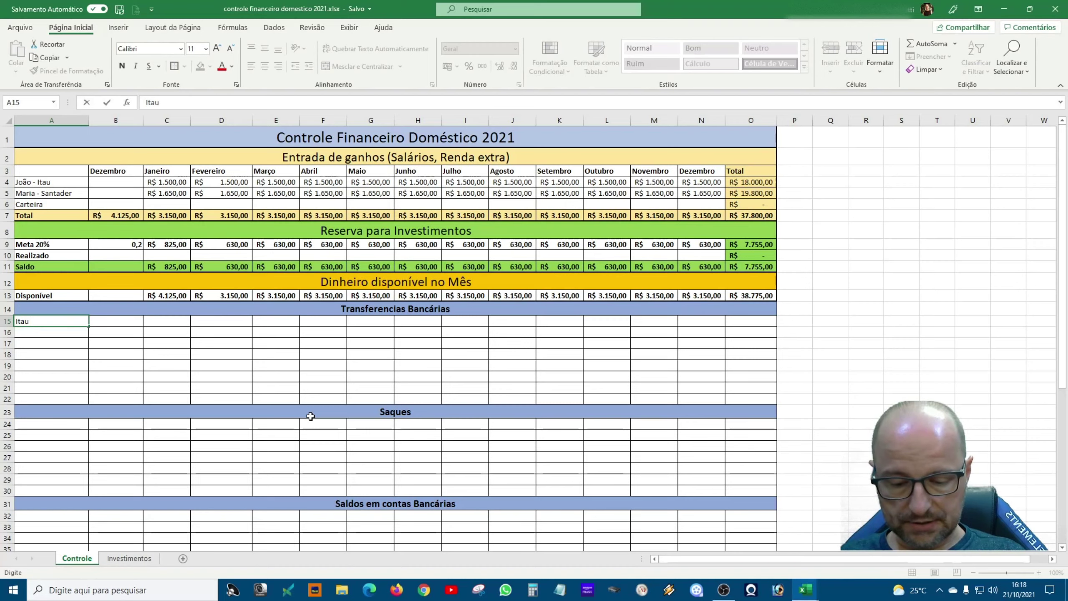
text( --)
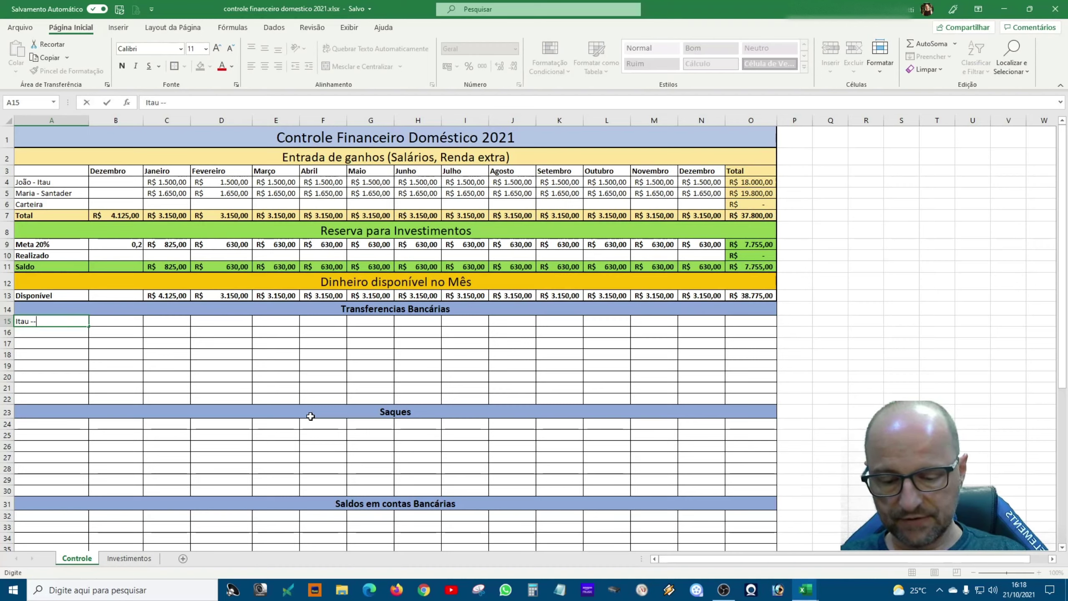
text(>> )
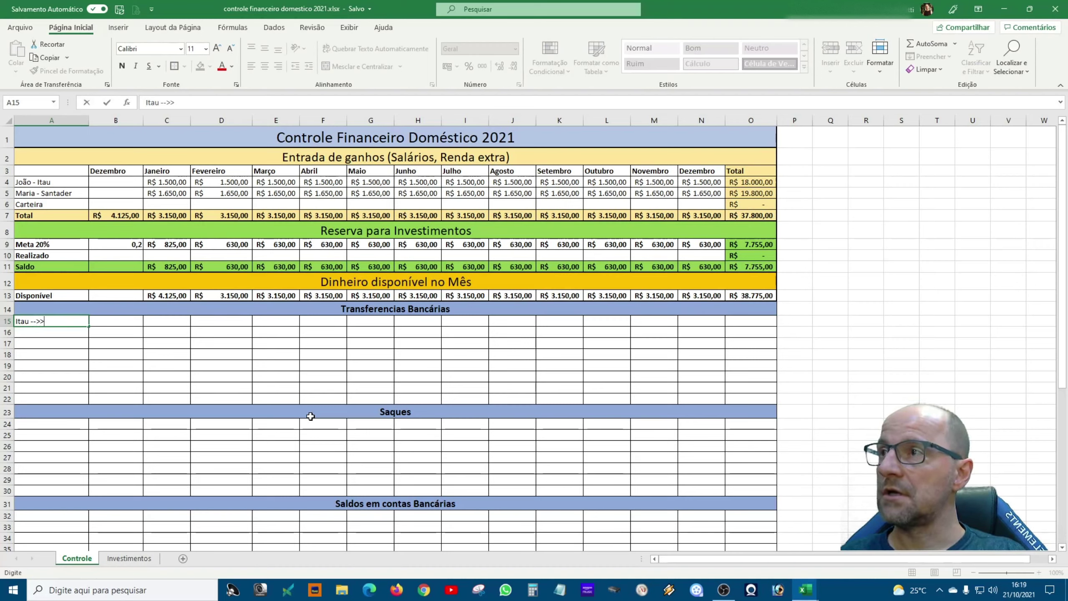
text(San)
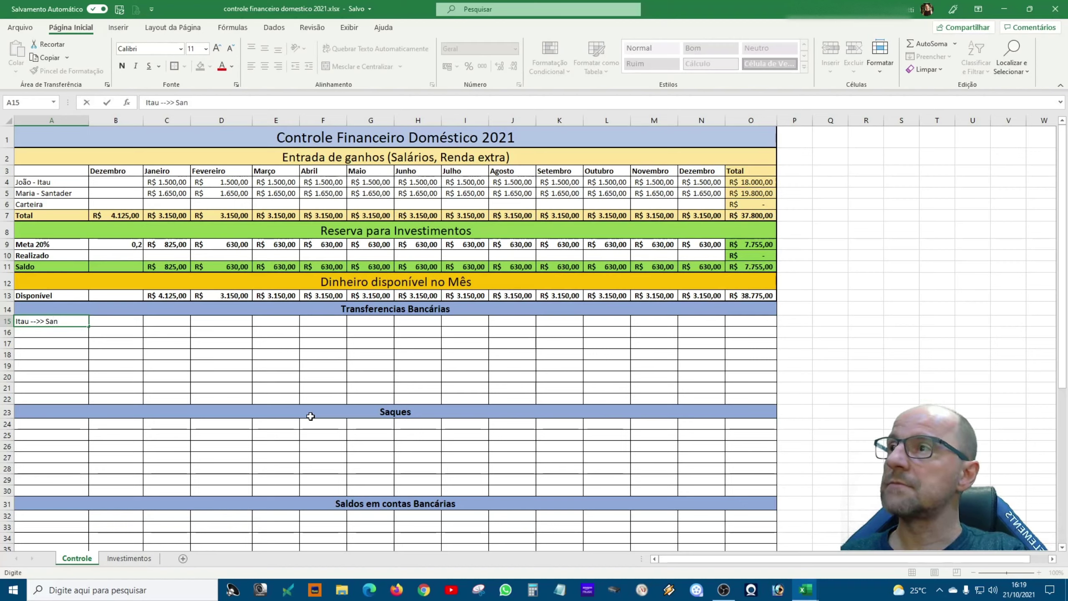
text(tand)
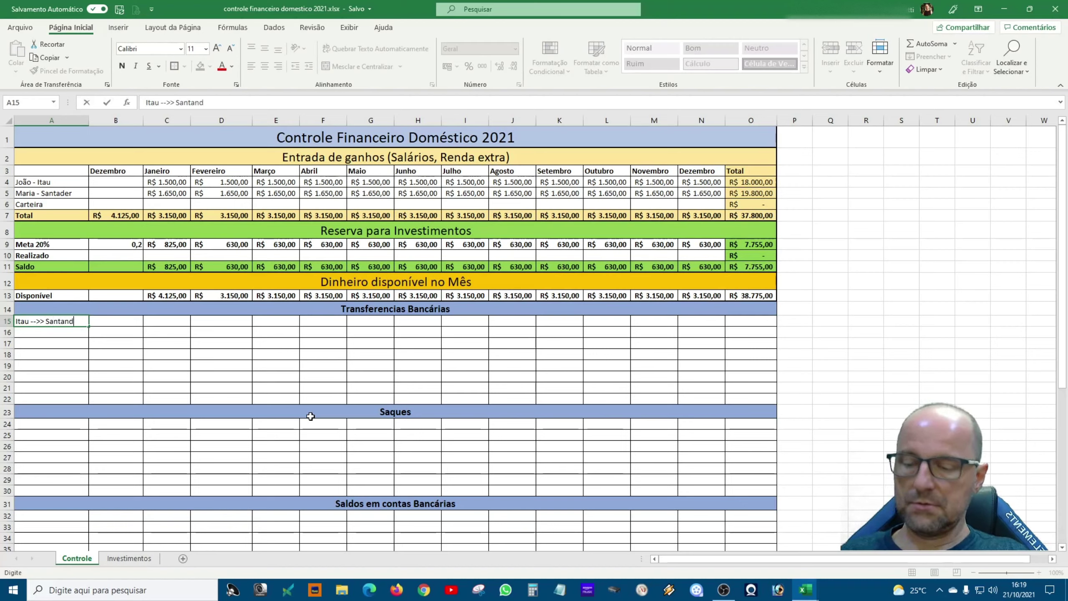
text(er)
key(Return)
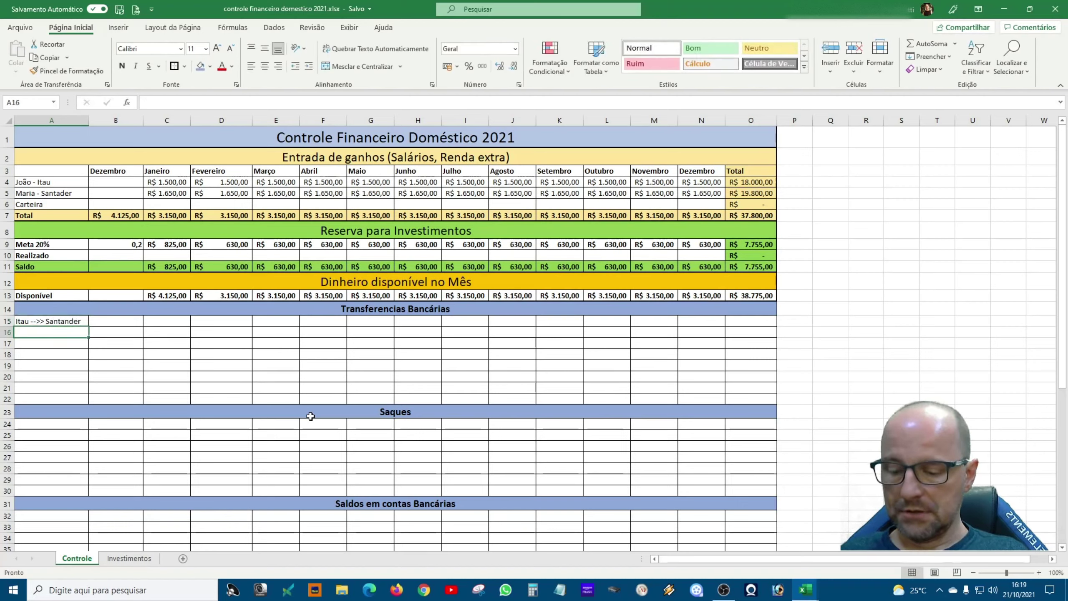
text(Sant)
key(BackSpace)
text(nder )
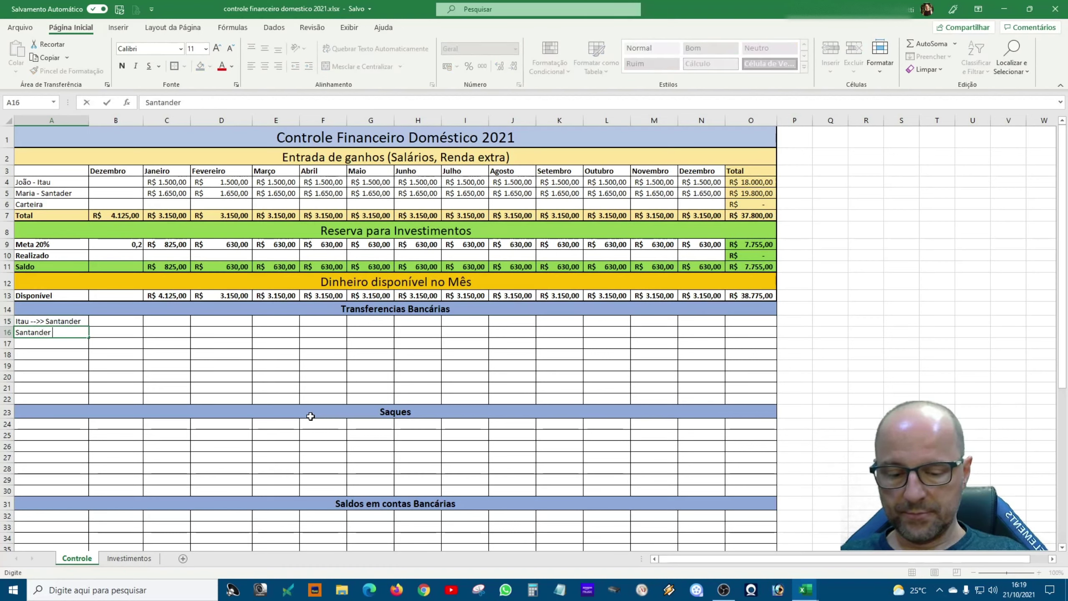
text(-->> Itau)
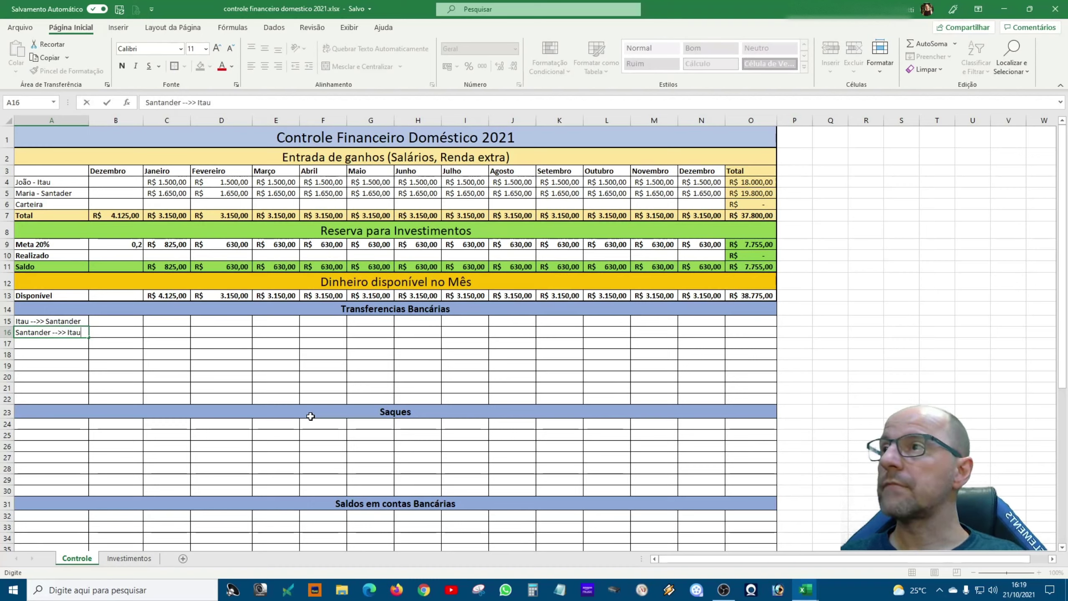
key(Return)
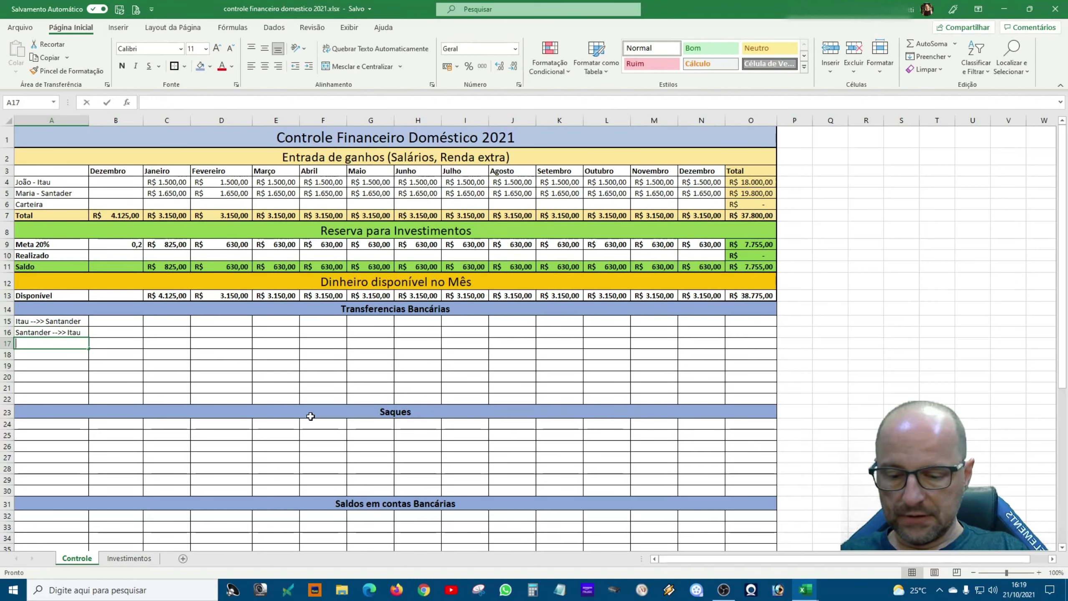
text(Itau -->> Santander)
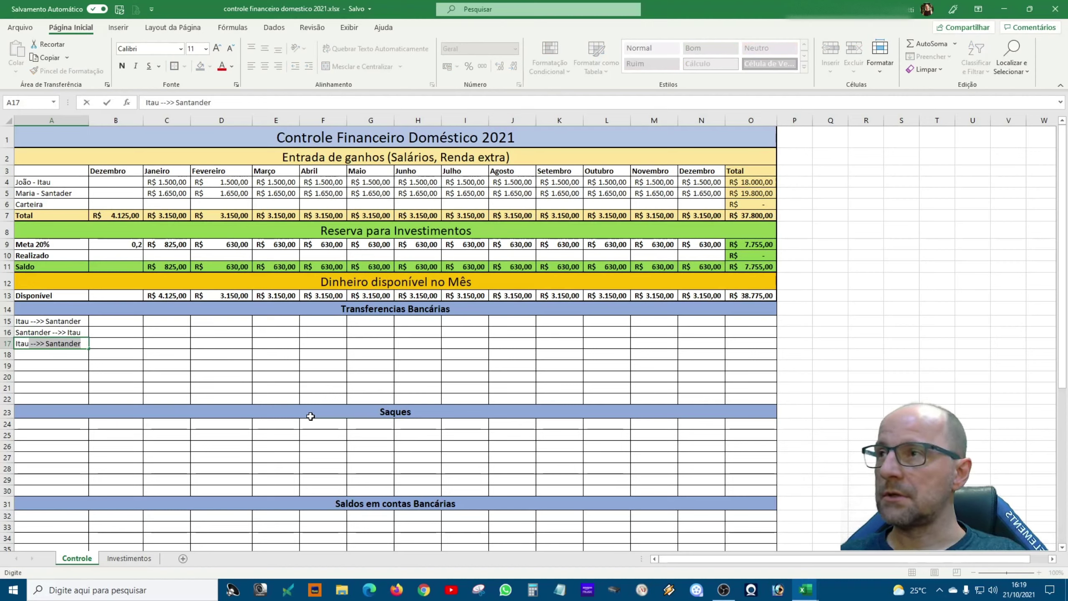
- Label A17 'Itau -->> Outros' and A18 'Santander -->> Outros'
key(F2)
key(BackSpace)
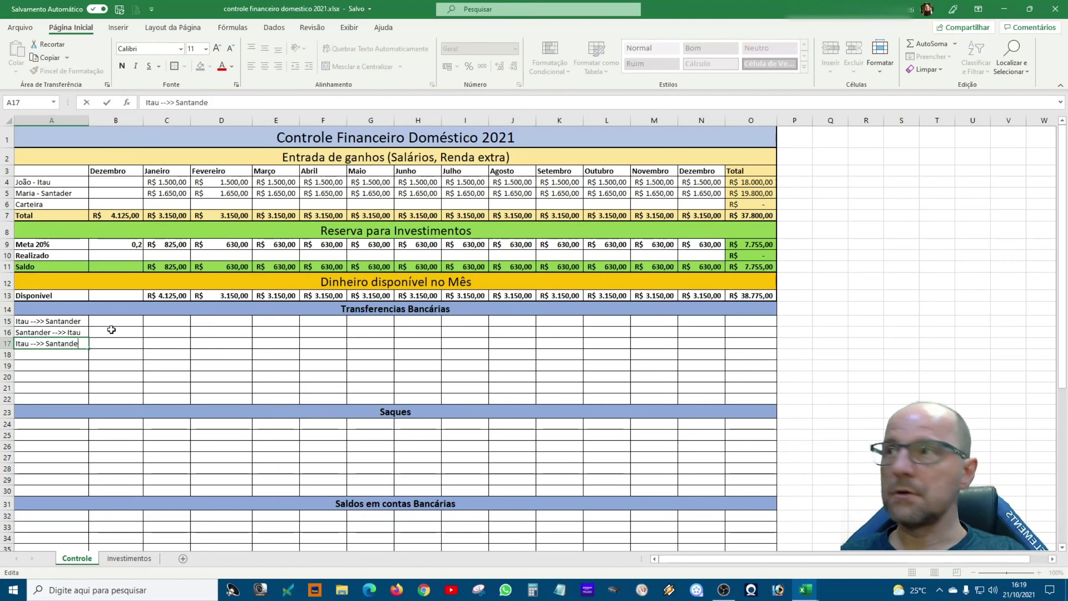
key(BackSpace)
key(BackSpace)
key(BackSpace)
key(BackSpace)
key(BackSpace)
key(BackSpace)
text(Outros)
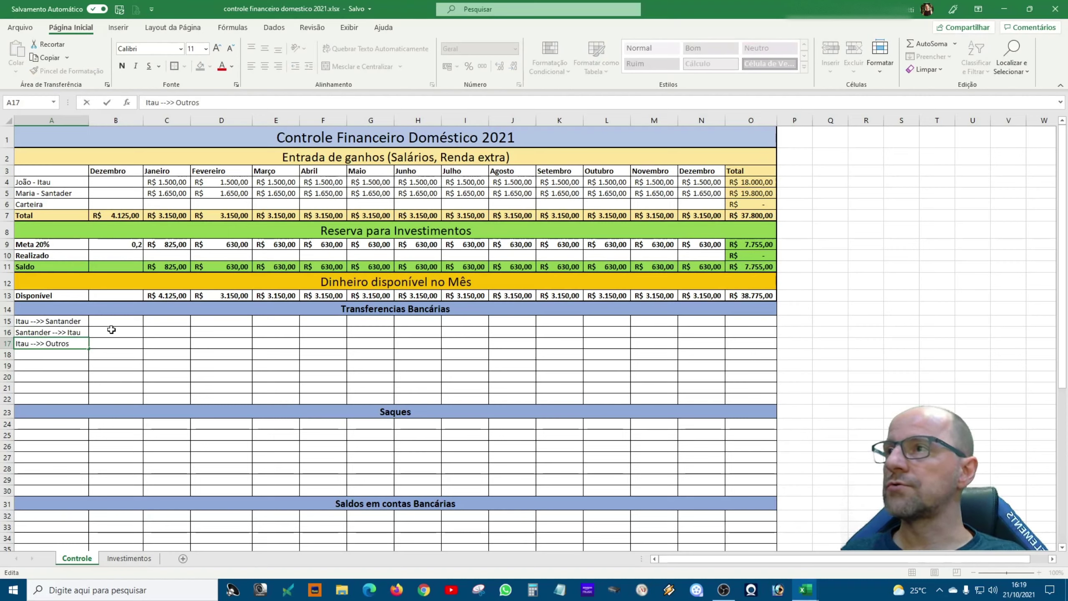
click(71, 351)
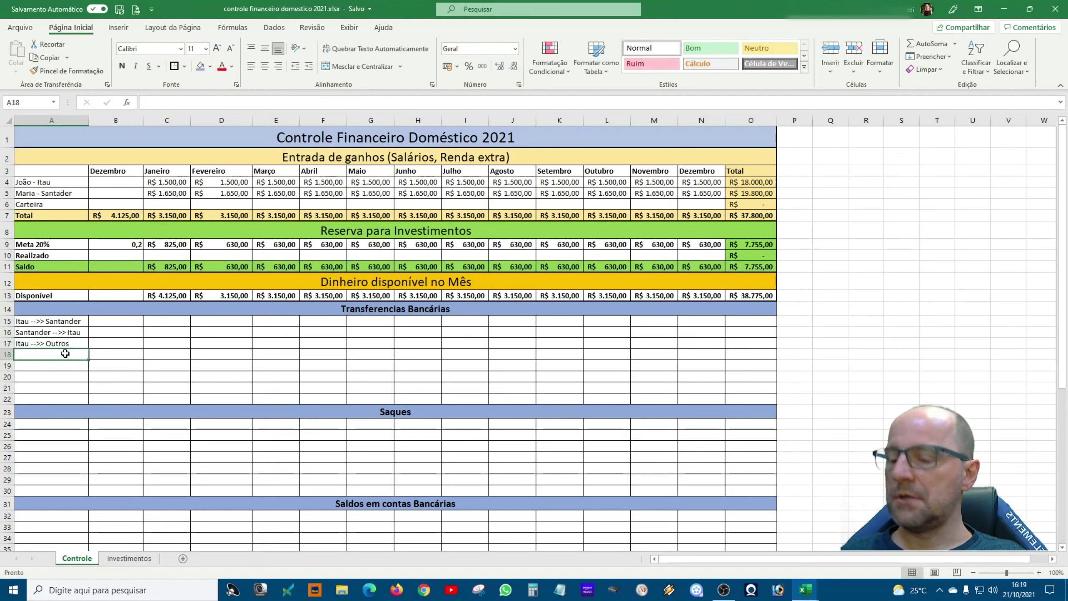
text(Sa)
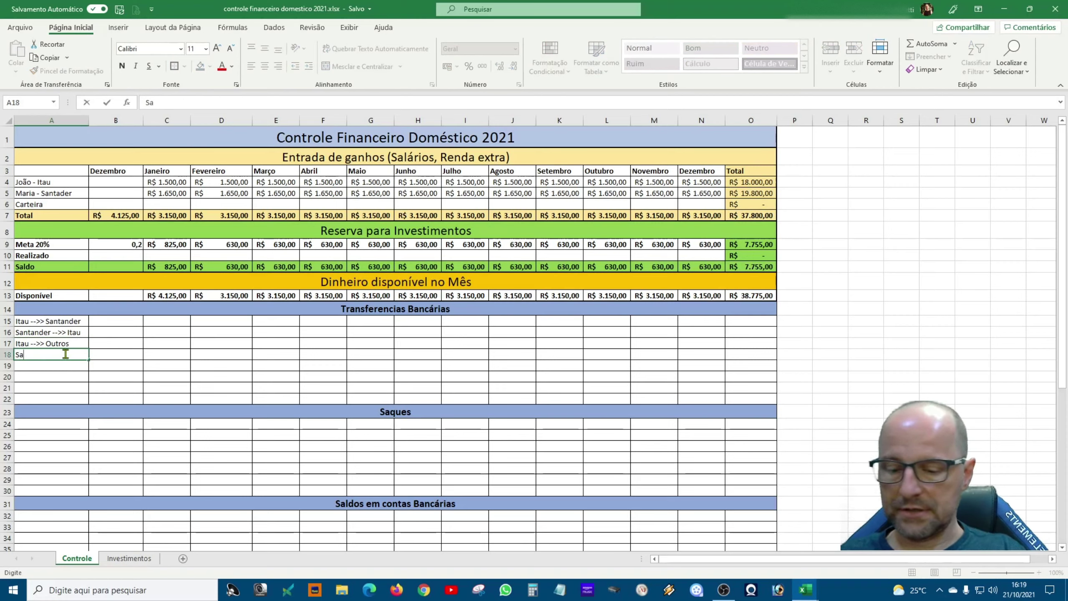
text(ntander -->> Itau)
click(86, 353)
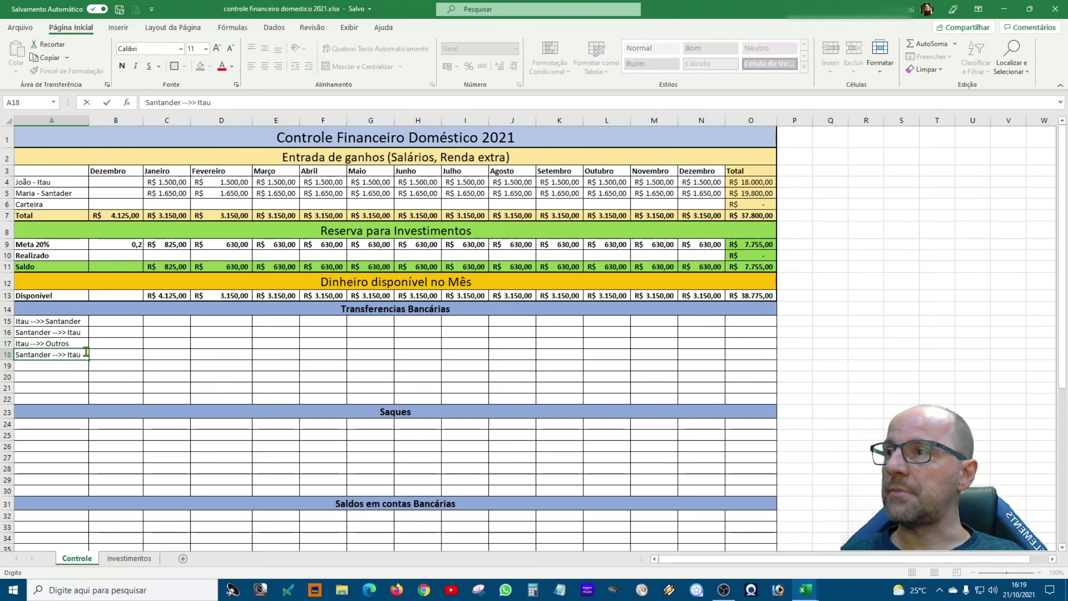
key(BackSpace)
key(BackSpace)
key(BackSpace)
text(outr)
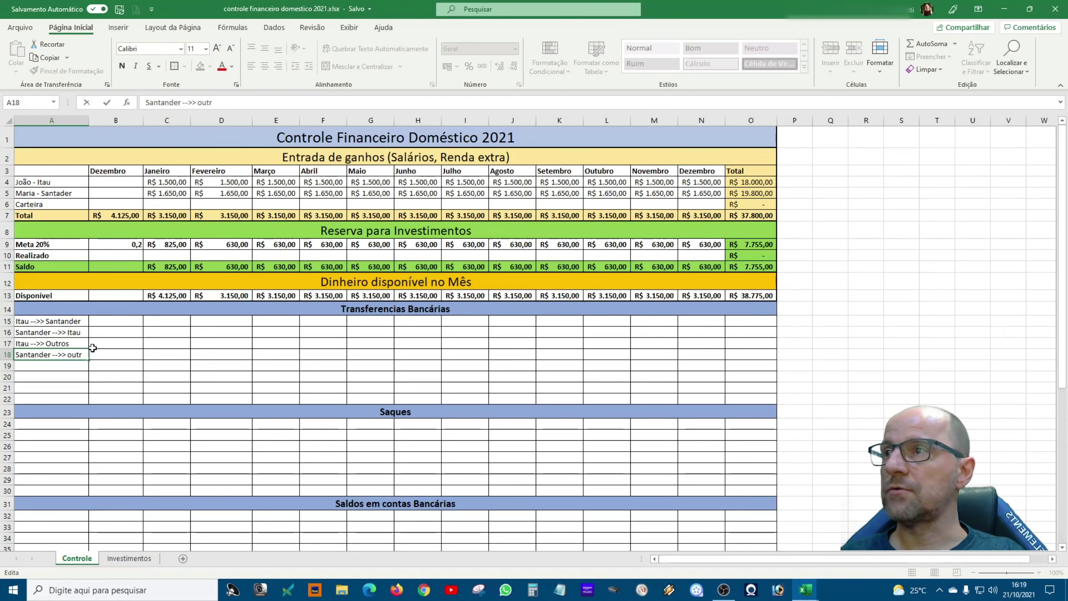
key(BackSpace)
key(BackSpace)
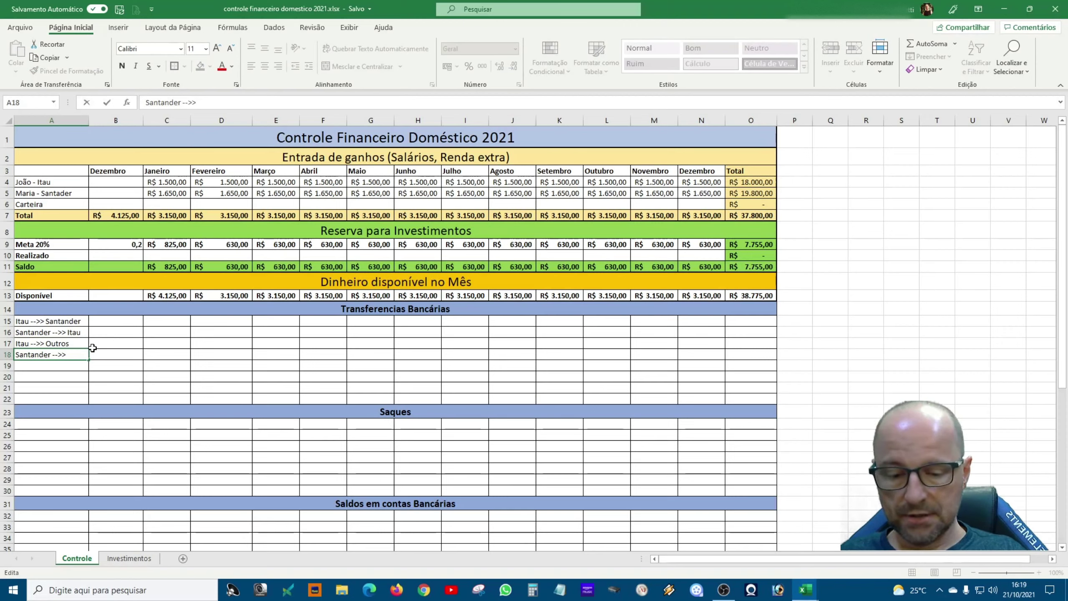
text(Outros)
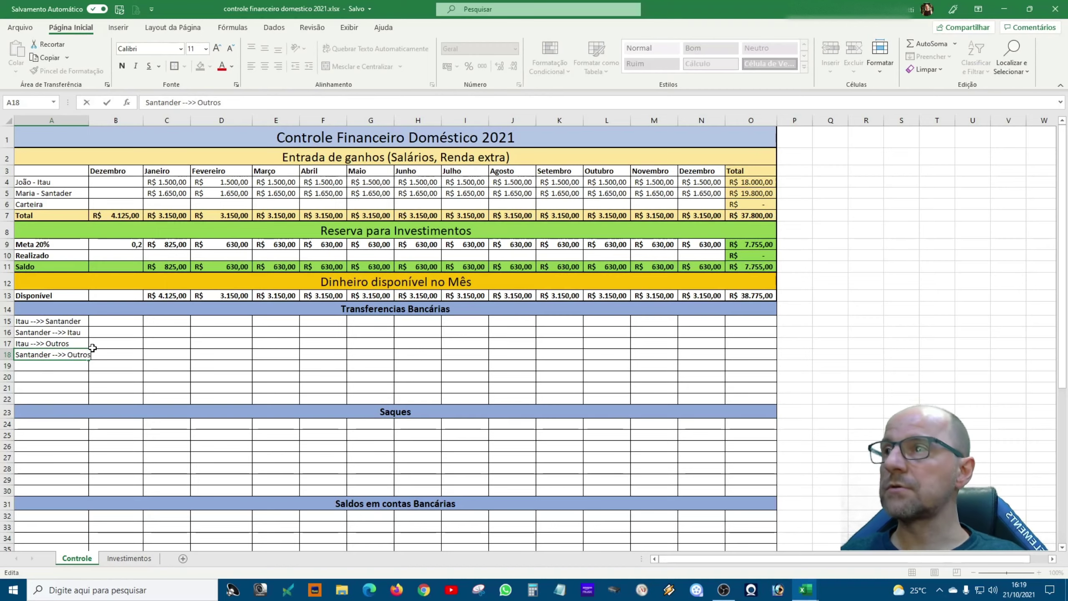
- AutoFit column A so the full 'Santander -->> Outros' label shows
click(80, 120)
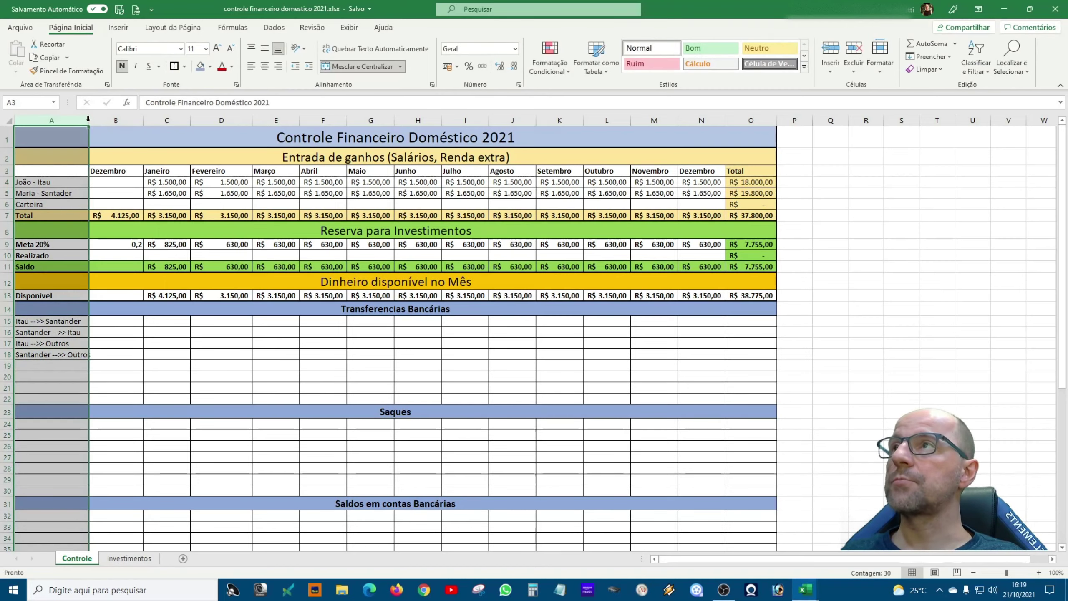
double_click(89, 120)
click(128, 346)
click(62, 364)
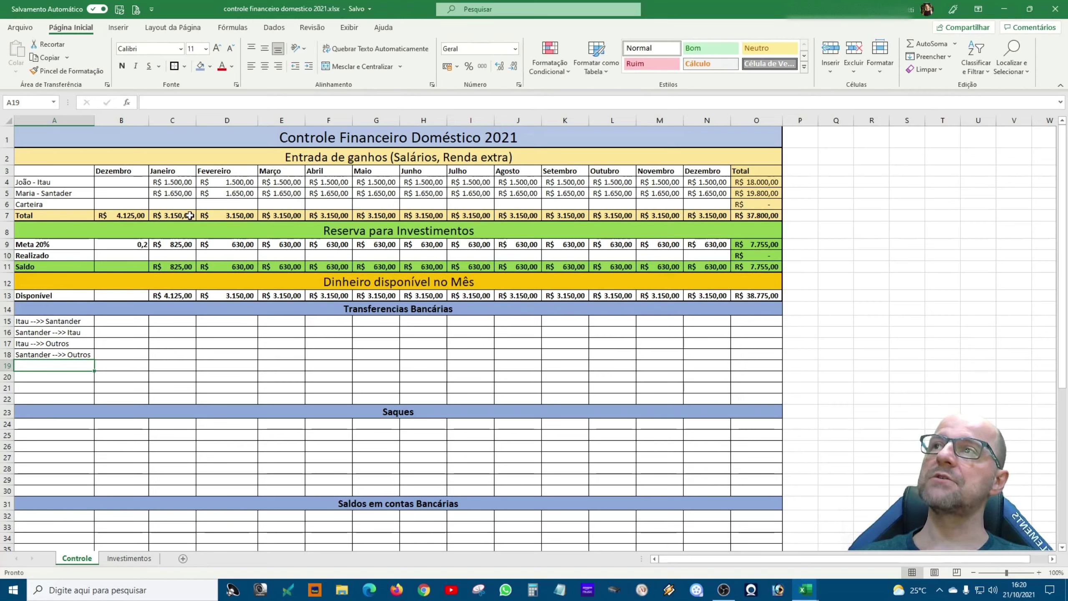
click(180, 205)
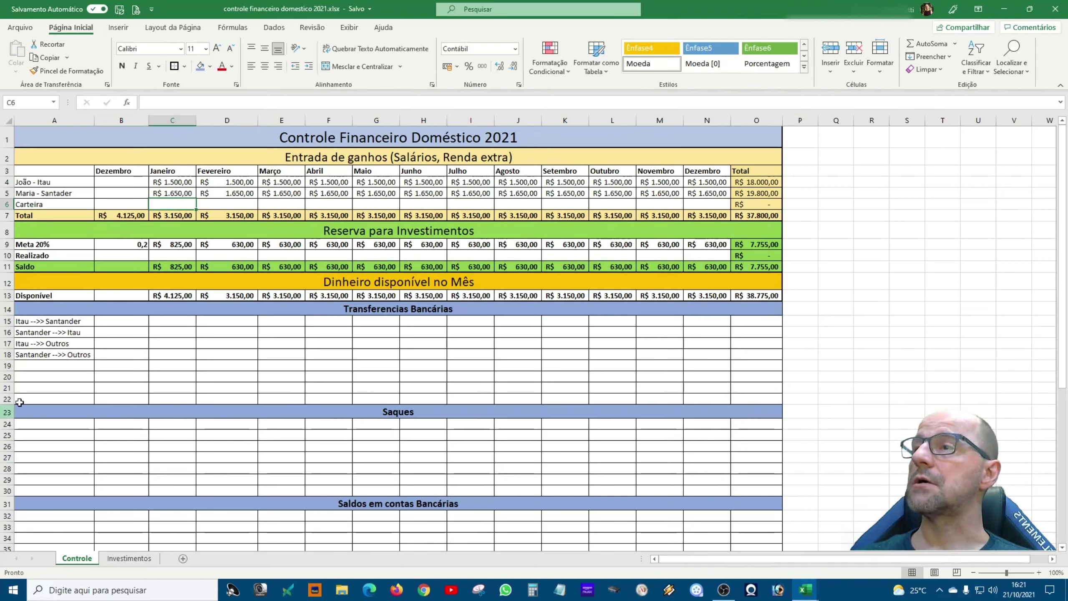
click(47, 364)
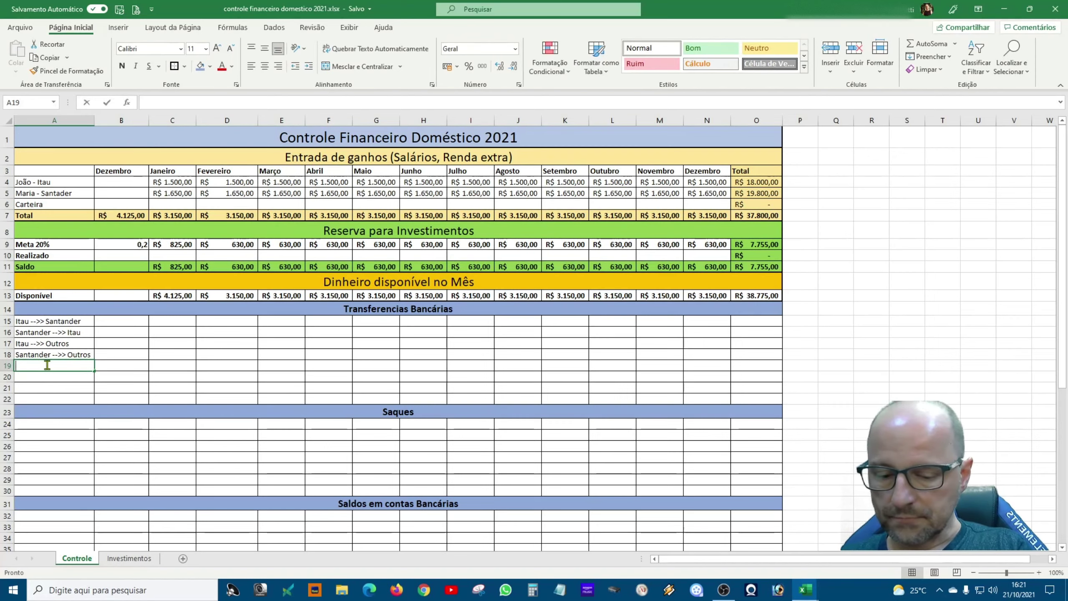
- Copy the two Outros transfer labels from A17:A18 into rows 19–20
text(ia)
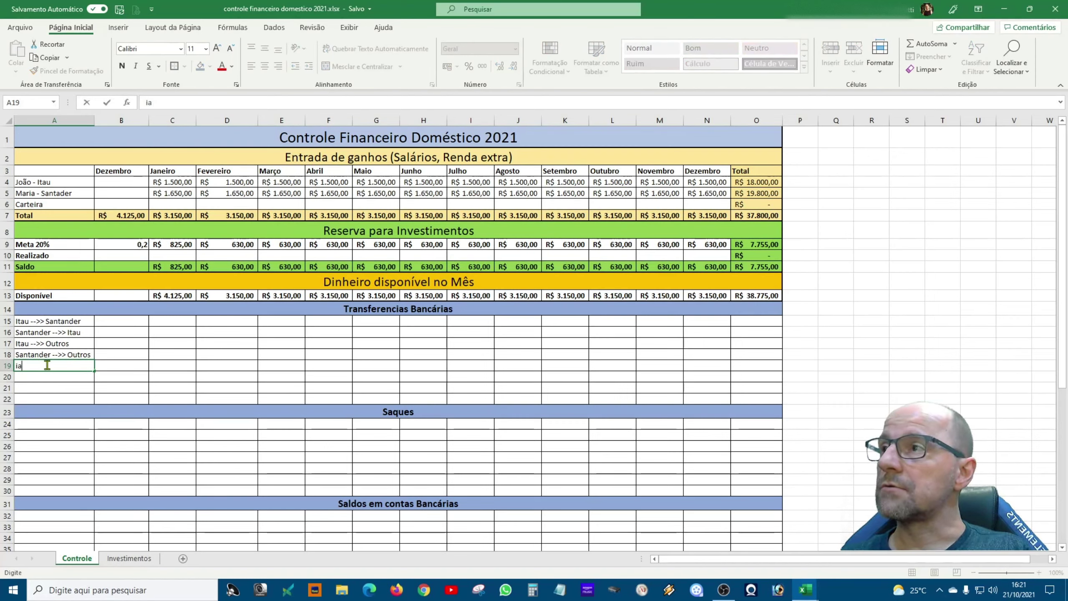
text(i)
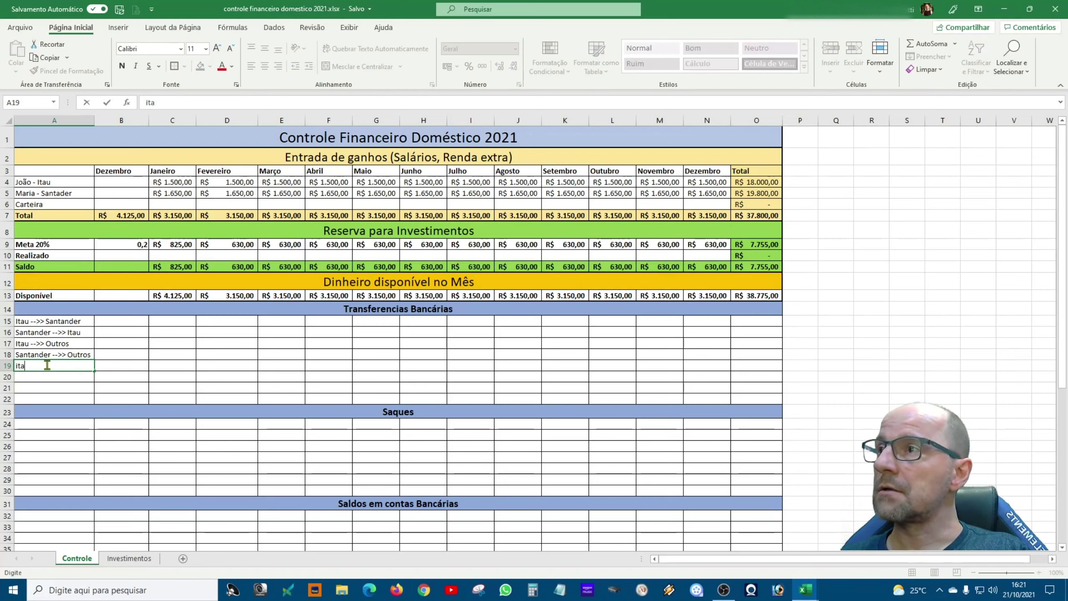
text(Itau --)
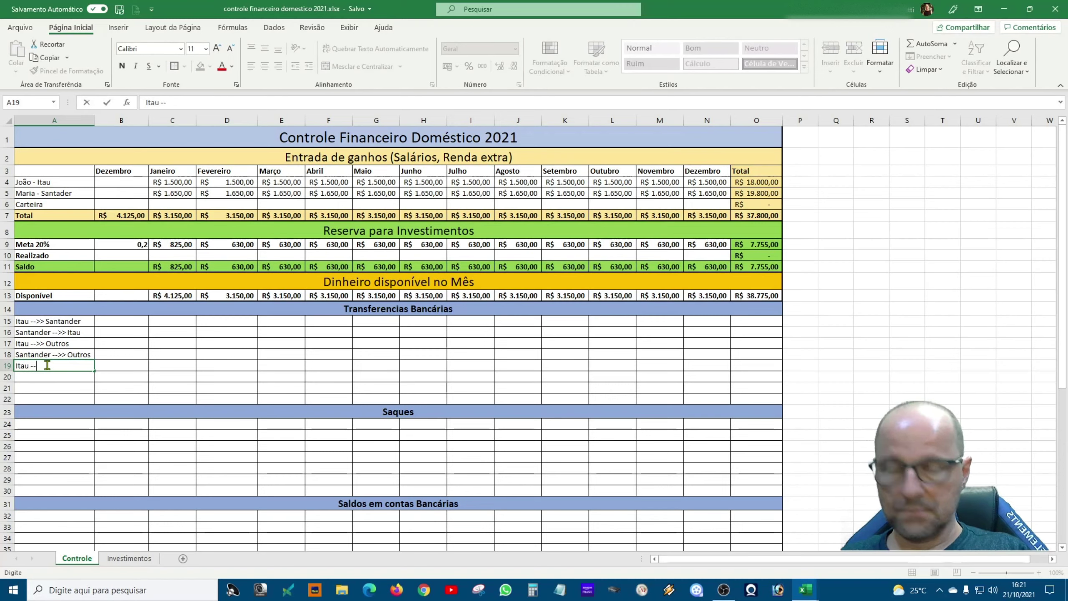
drag(63, 343, 63, 354)
key(ctrl+c)
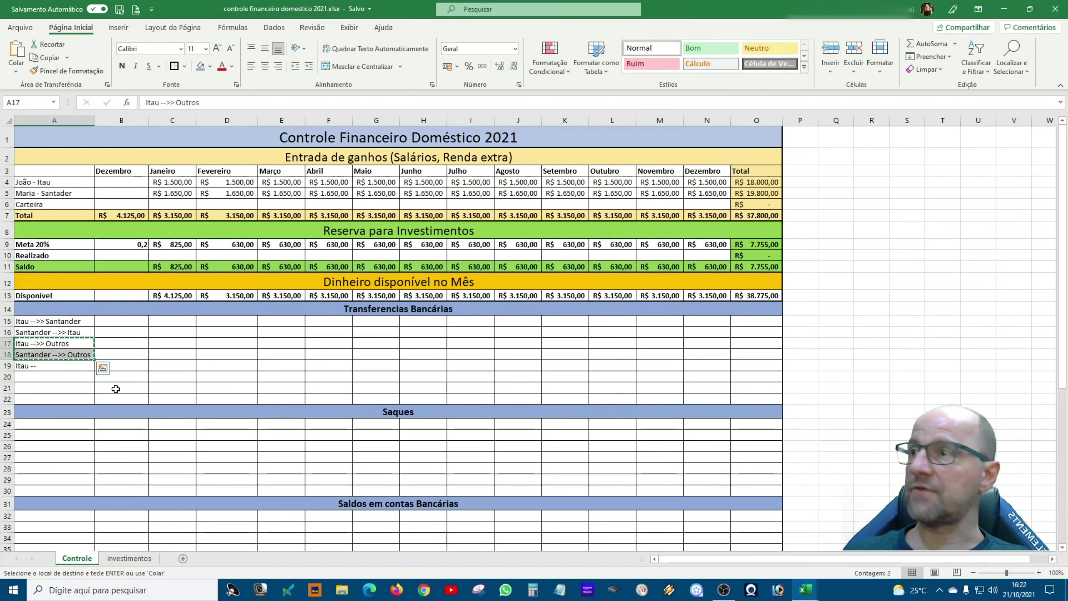
click(72, 365)
key(ctrl+v)
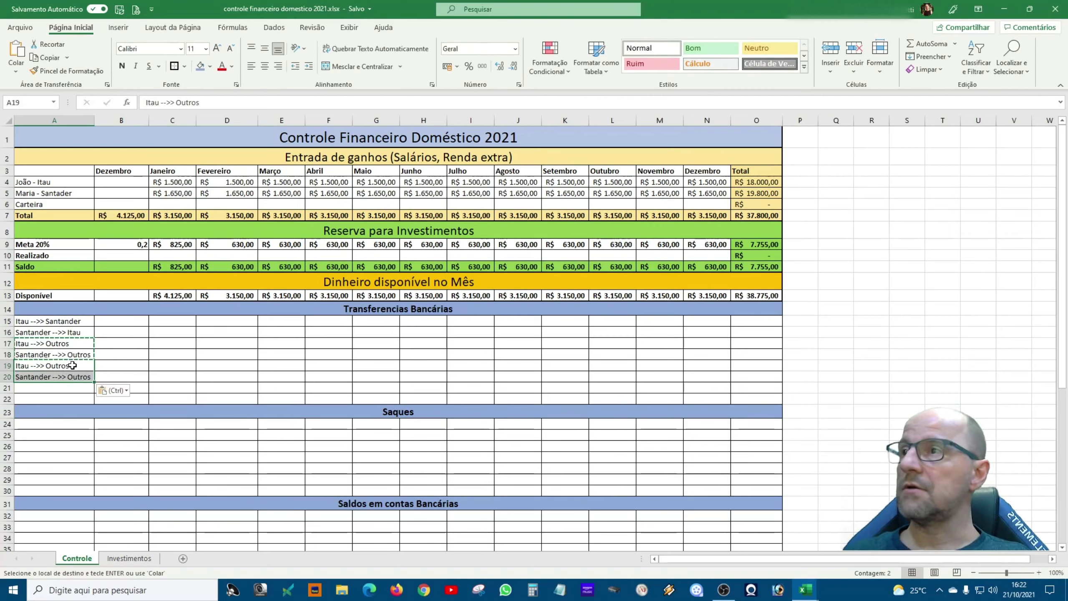
- Change the pasted labels to 'Itau -->> Invest.' and 'Santander -->> Invest.'
double_click(72, 365)
key(BackSpace)
key(BackSpace)
key(BackSpace)
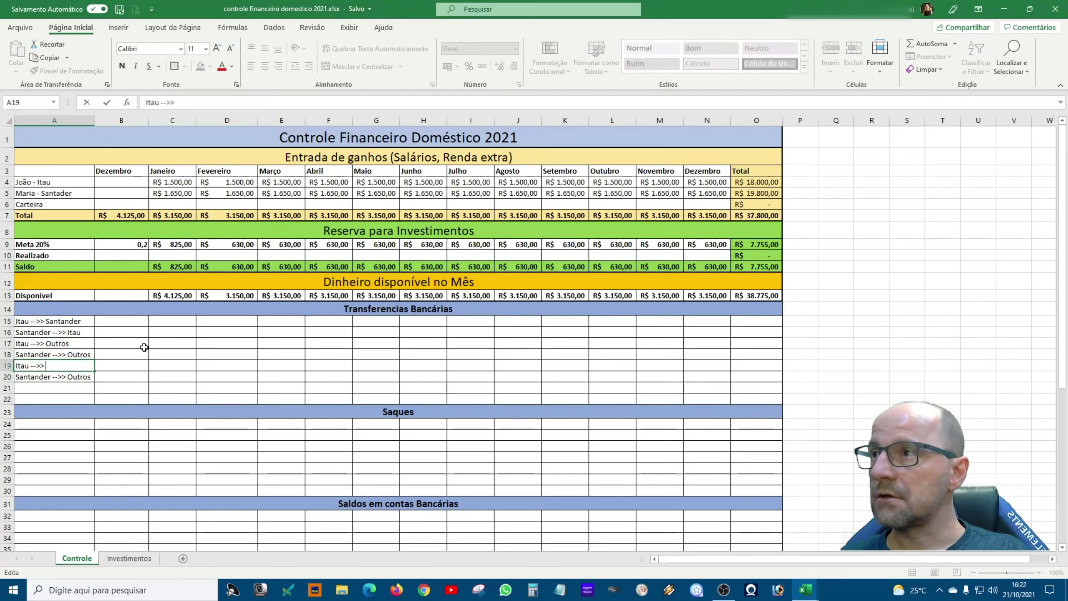
text(Invest.)
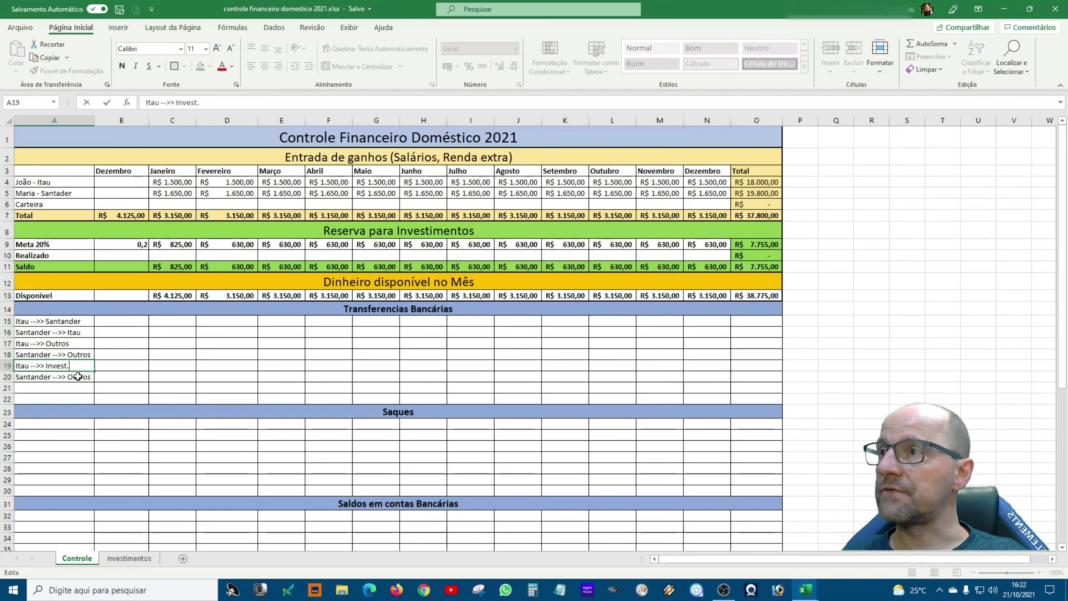
double_click(82, 376)
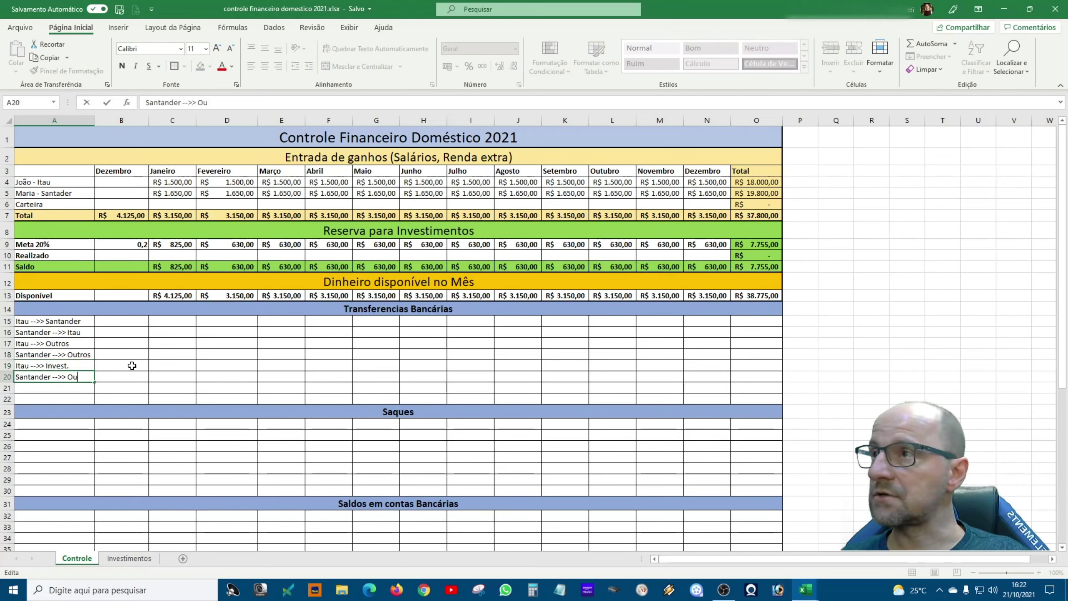
text(I)
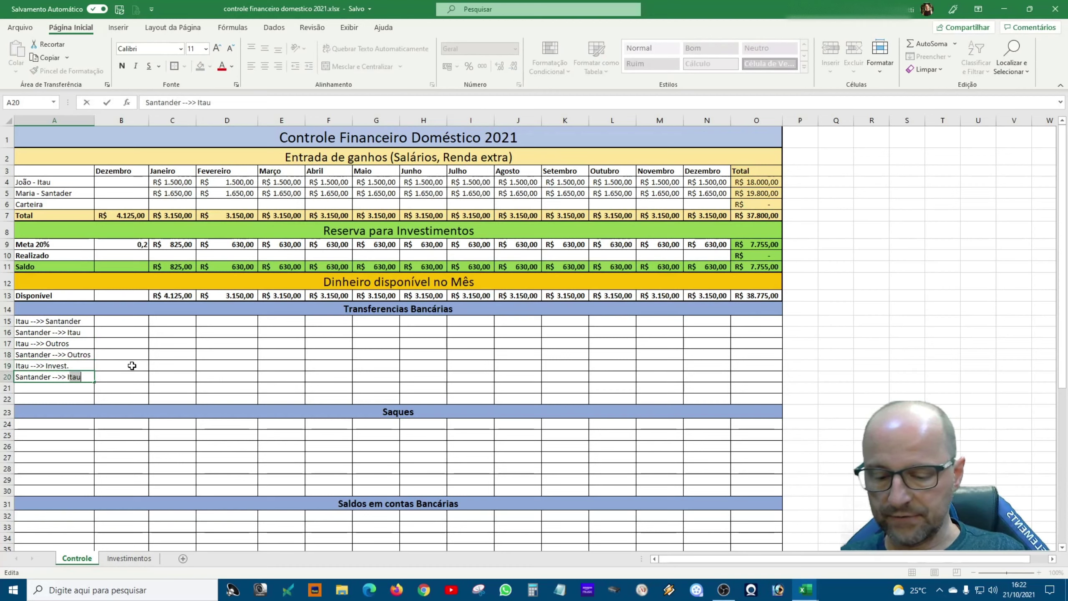
text(nvest.)
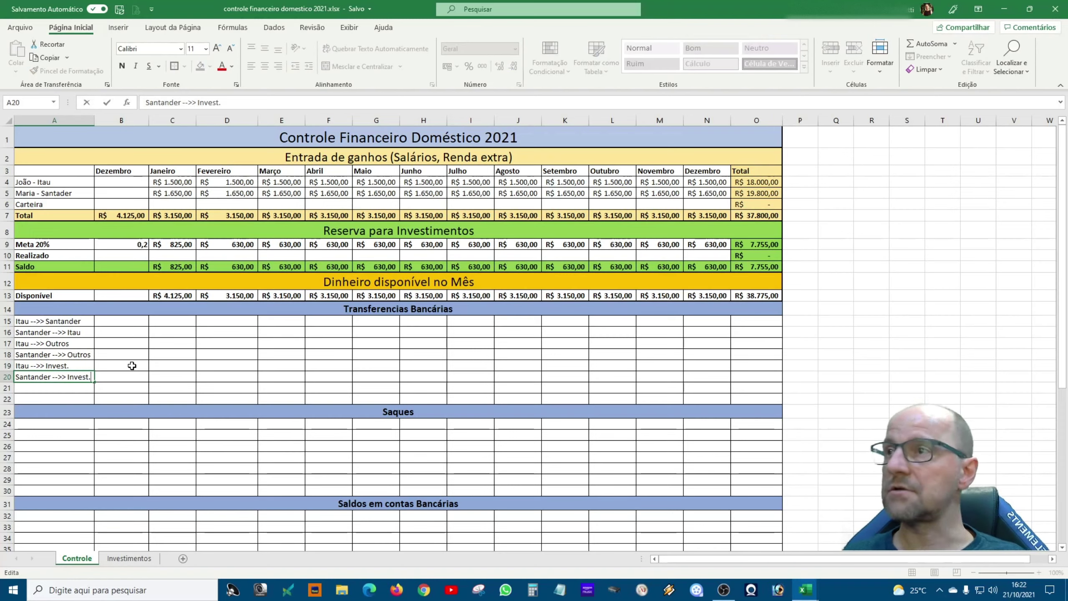
key(Return)
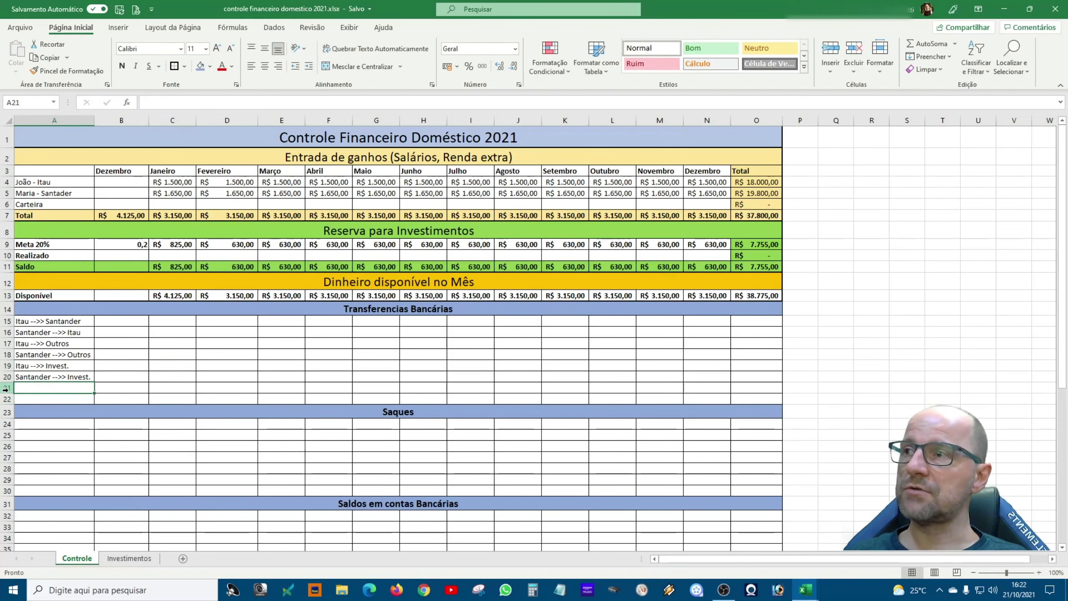
- Delete the four surplus empty rows below the Saques section
click(5, 390)
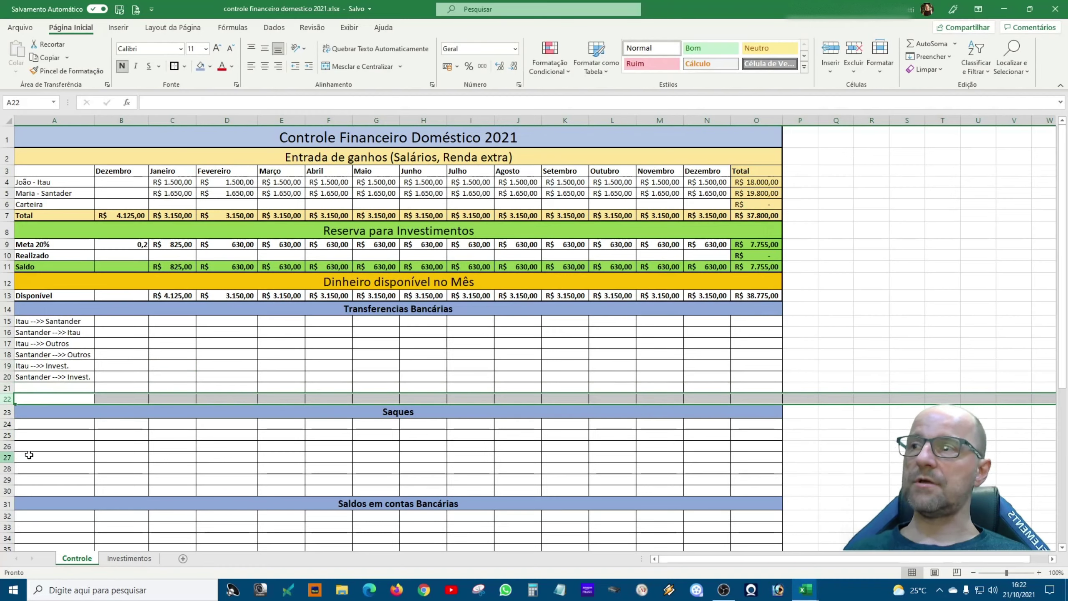
click(52, 428)
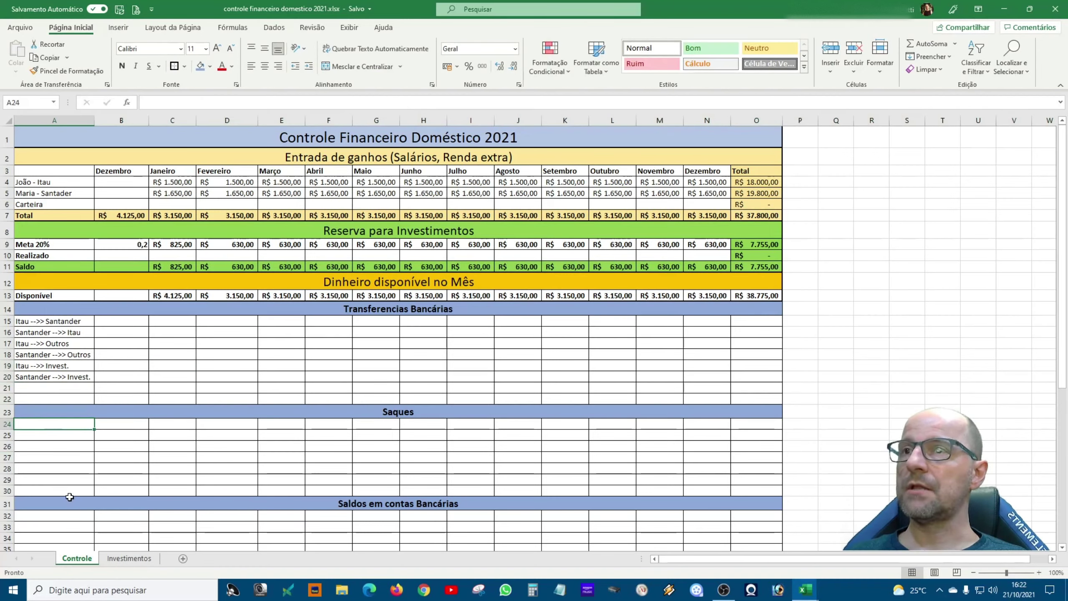
drag(4, 491, 2, 461)
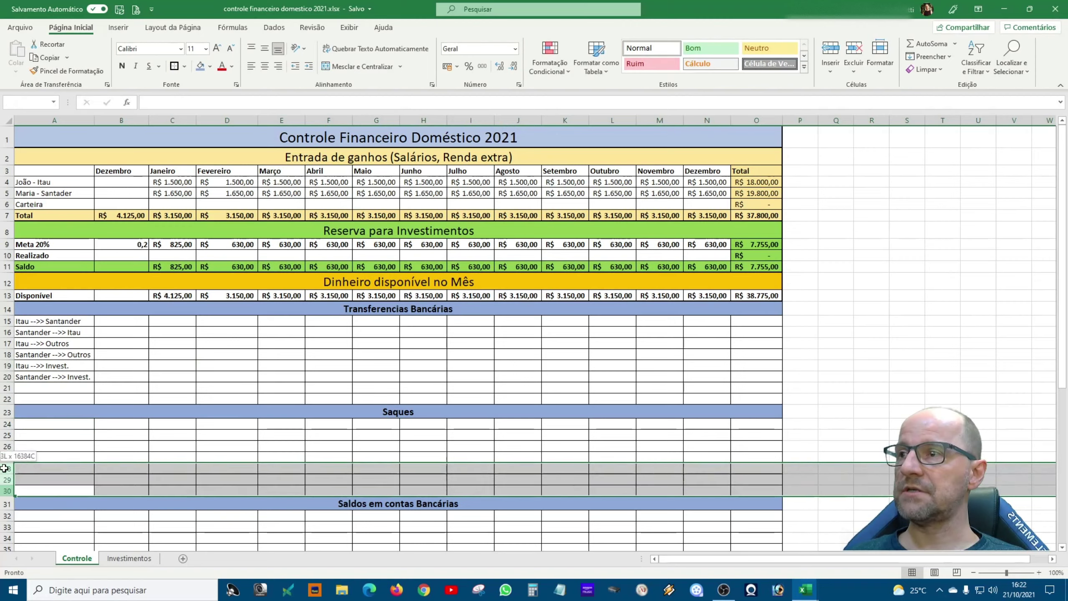
right_click(33, 463)
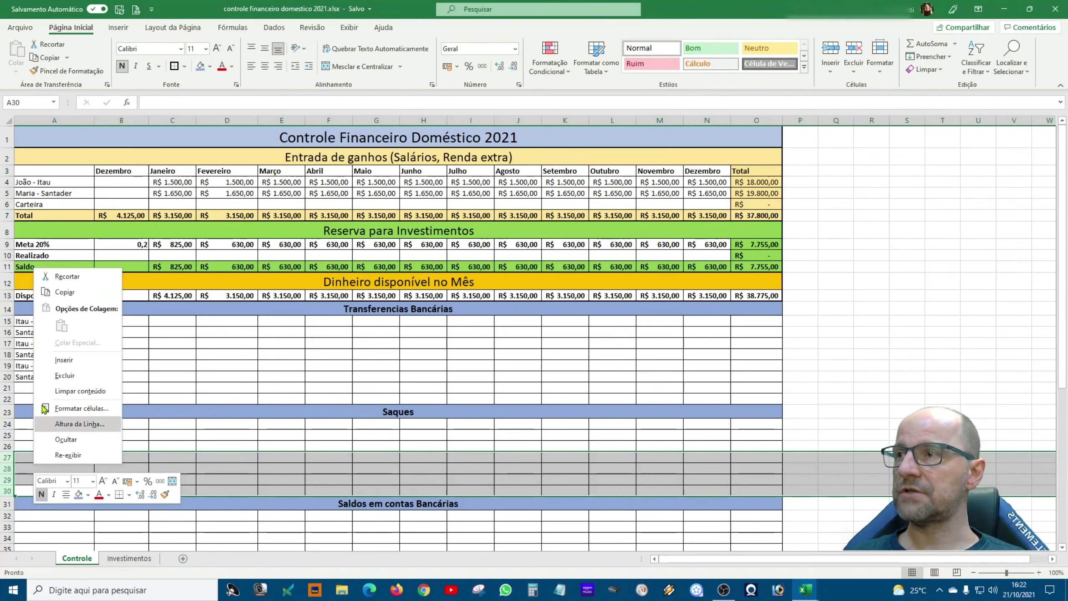
click(52, 377)
click(69, 439)
- Label the two Saques rows with the first earner's Itau and second earner's Santander accounts
click(69, 423)
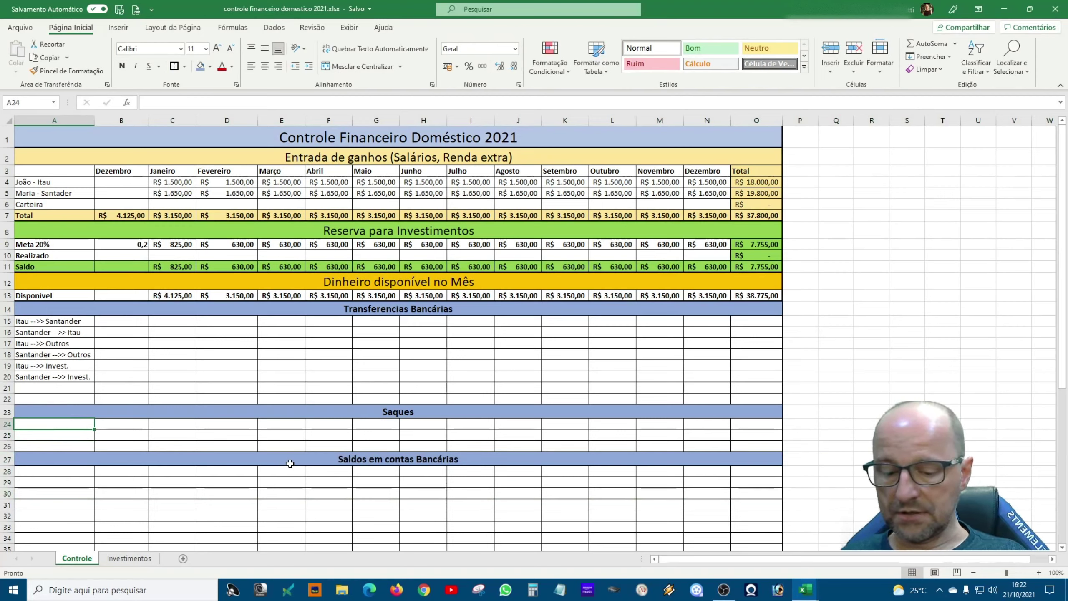
text(J)
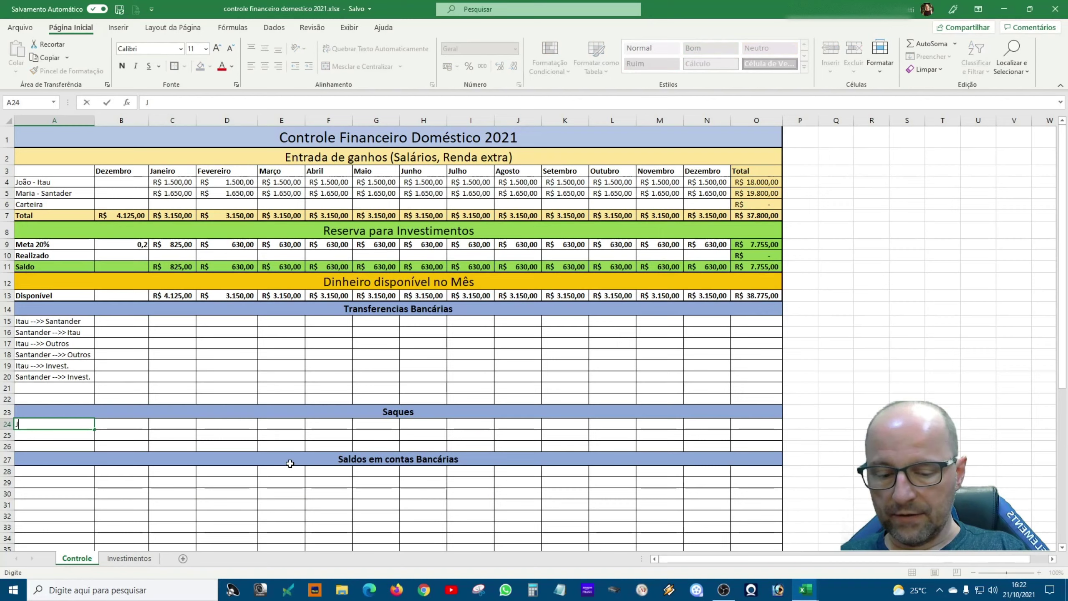
text(oão)
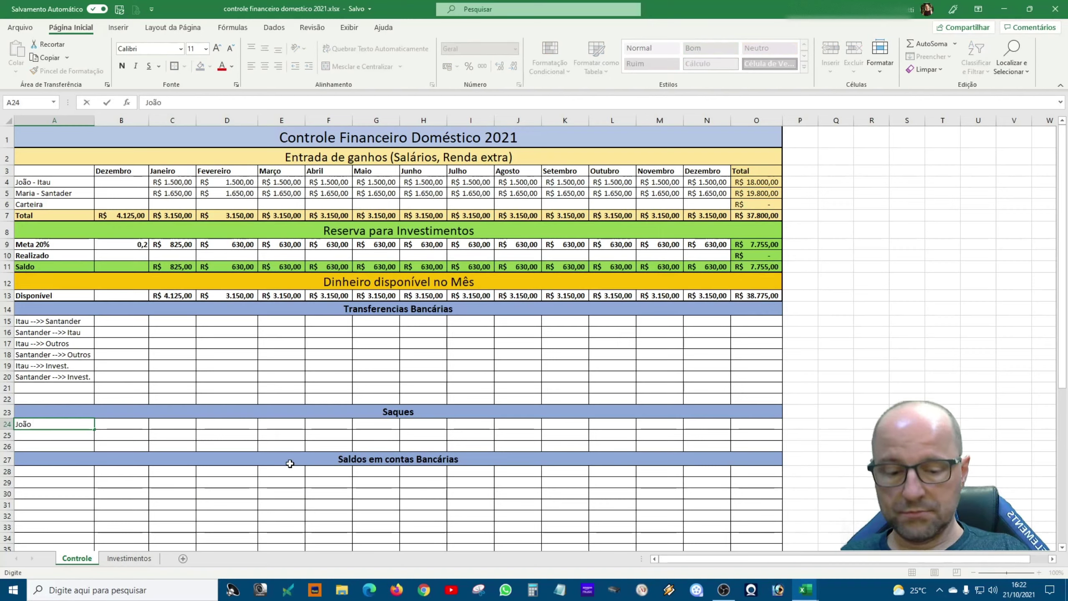
text( - Itau)
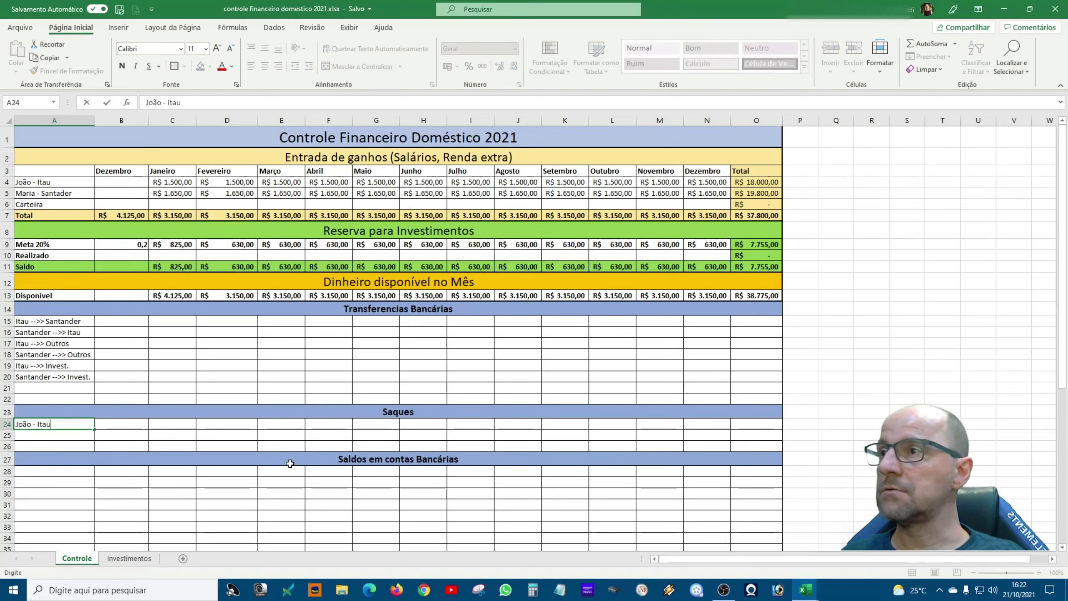
key(Return)
text(Maria)
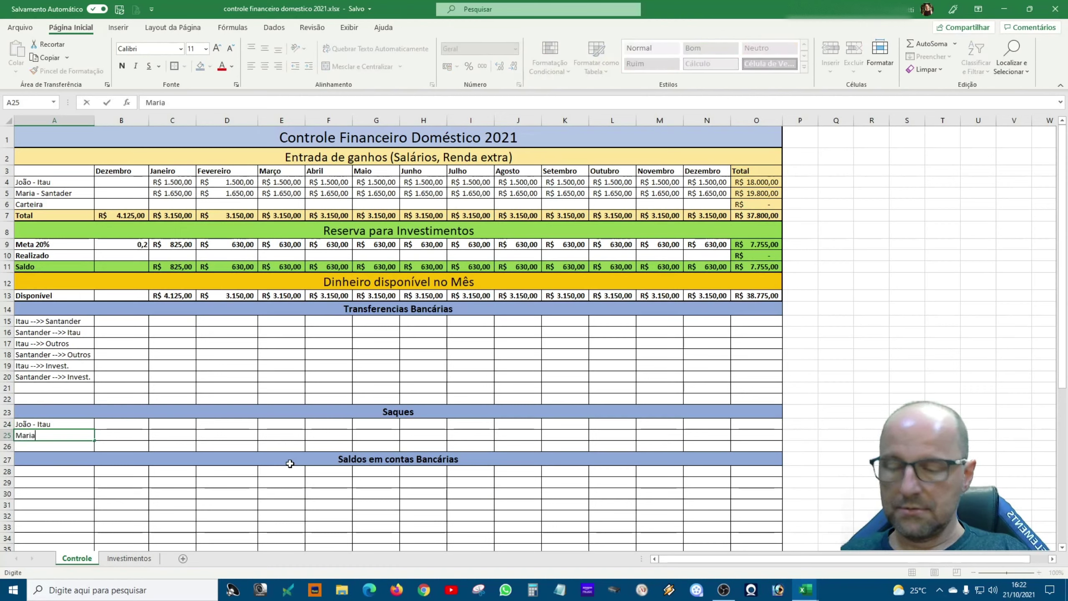
text( - S)
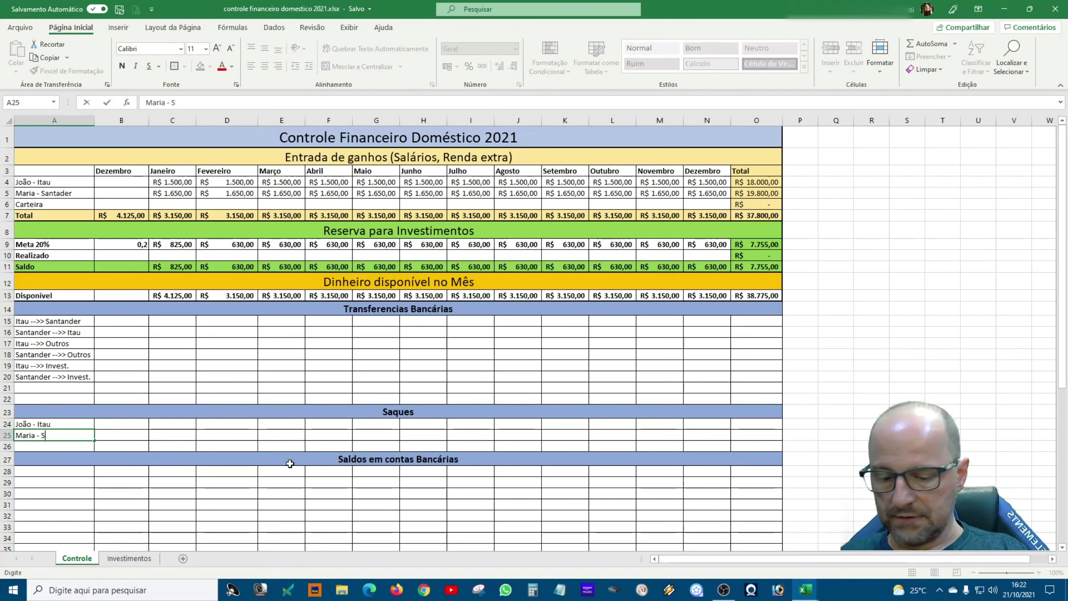
text(antander)
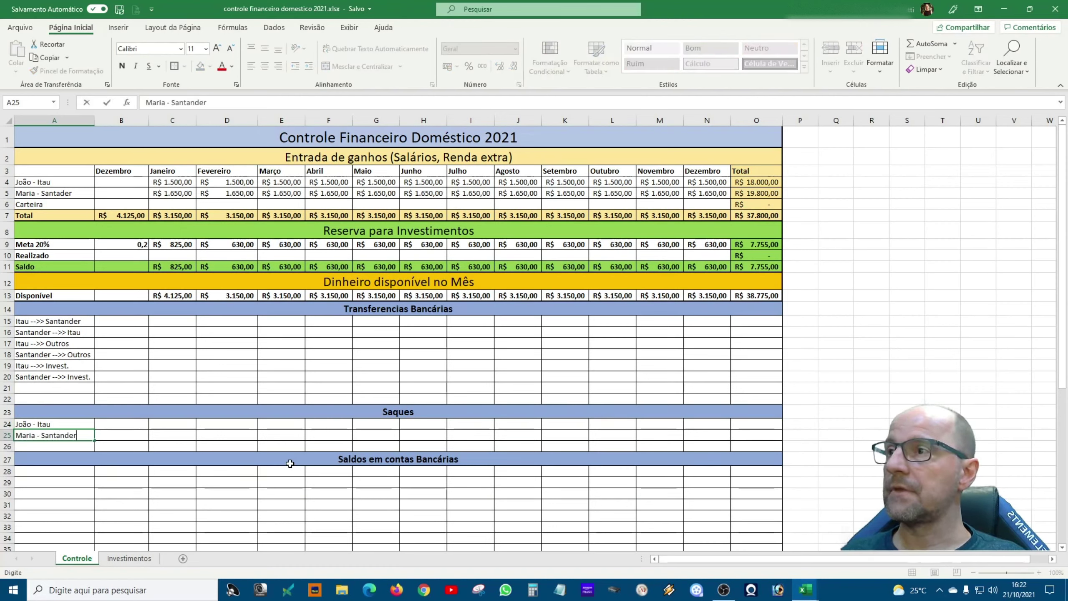
click(186, 439)
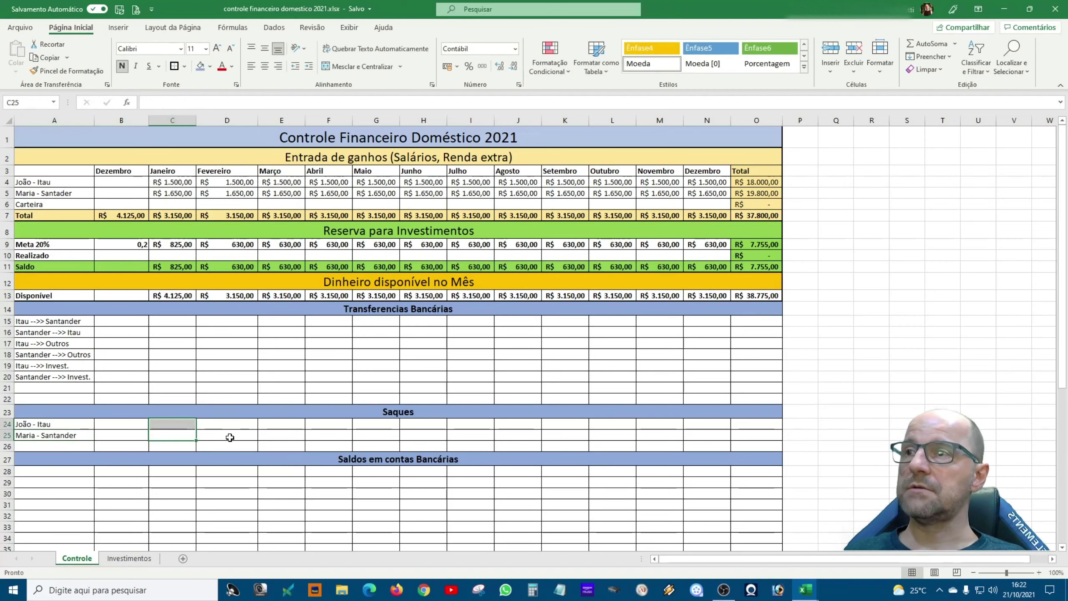
click(135, 427)
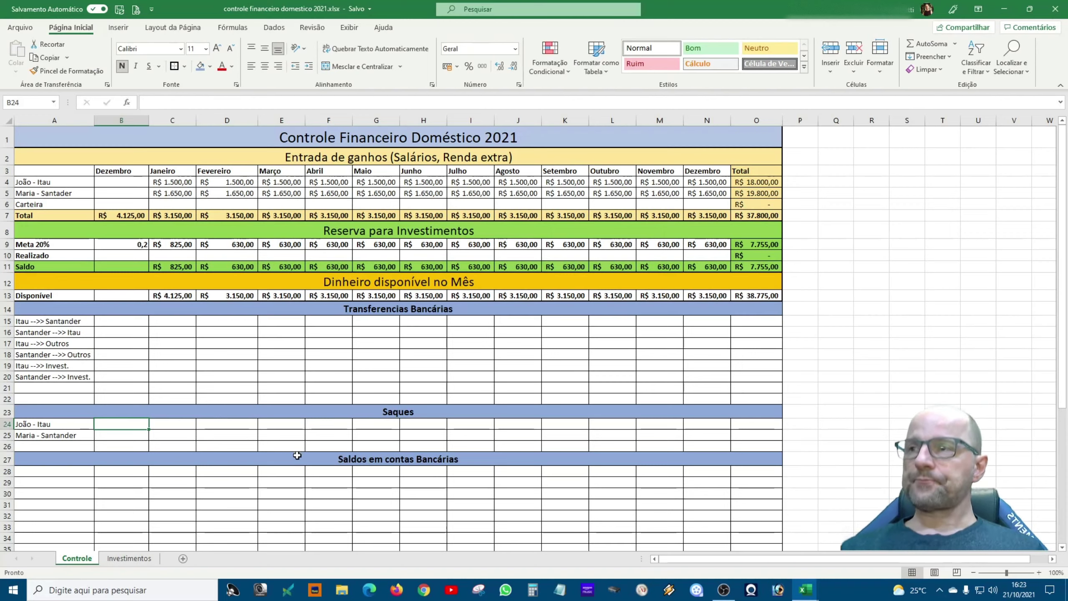
- Copy the three account labels from A4:A6 into A28 under Saldos em contas Bancárias
scroll(255, 516, down, 2)
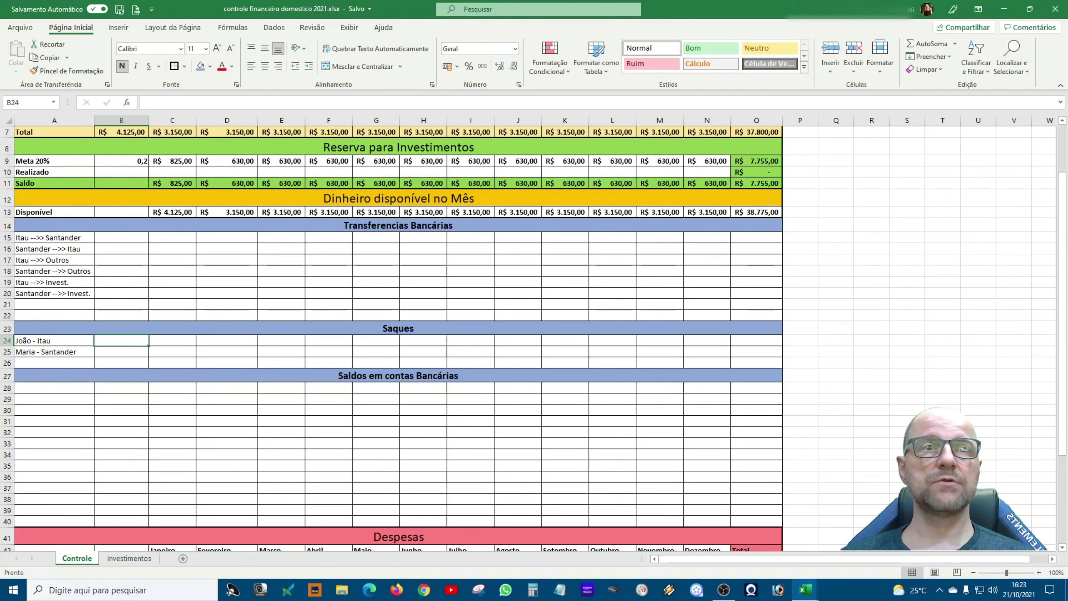
scroll(398, 336, down, 4)
scroll(397, 337, up, 7)
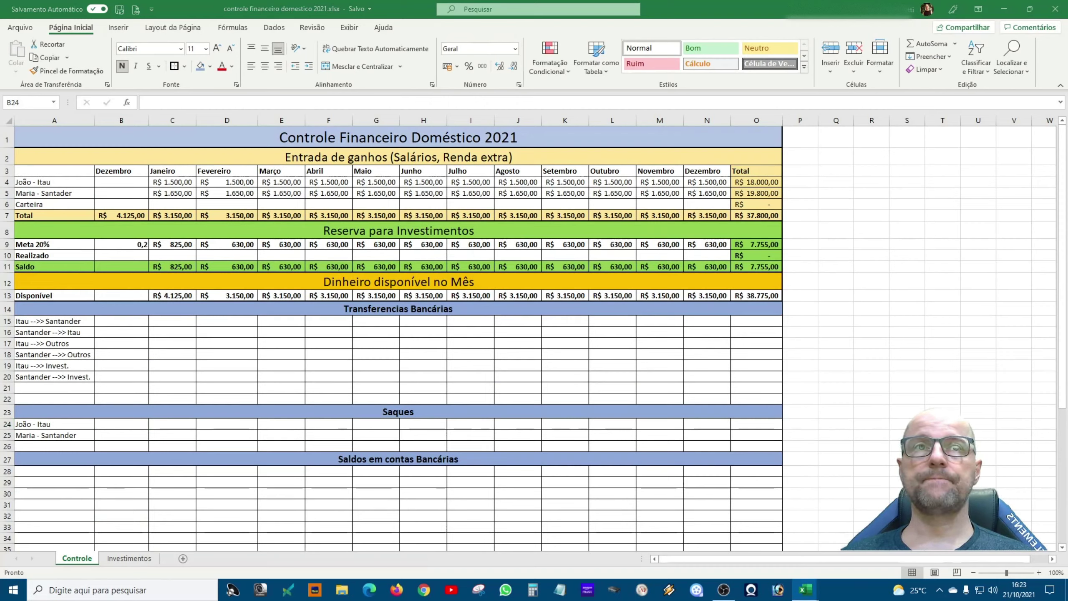
click(55, 471)
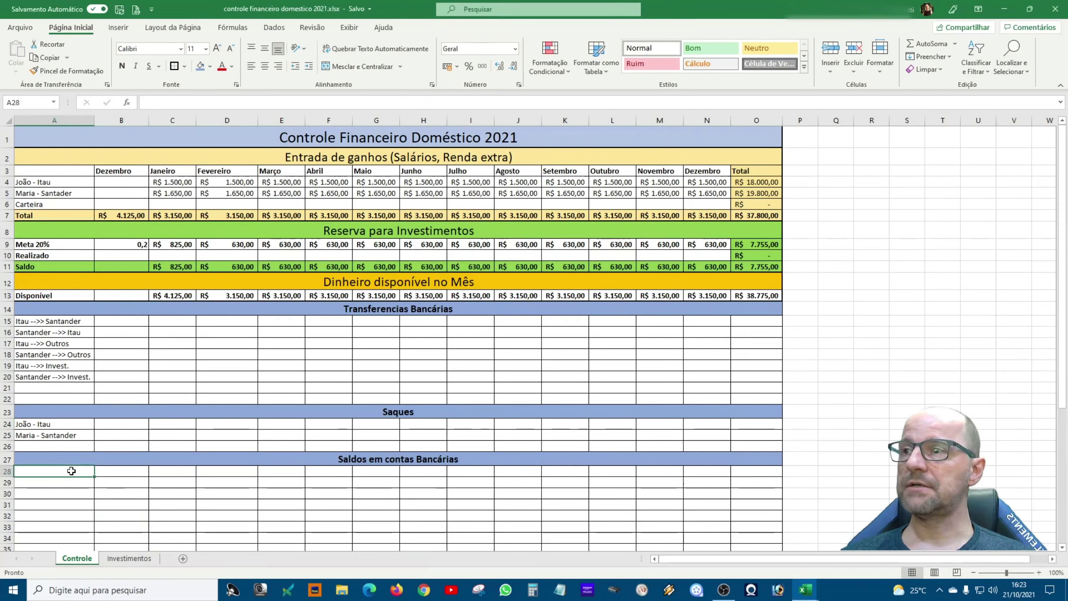
drag(29, 183, 29, 204)
key(ctrl+c)
click(25, 471)
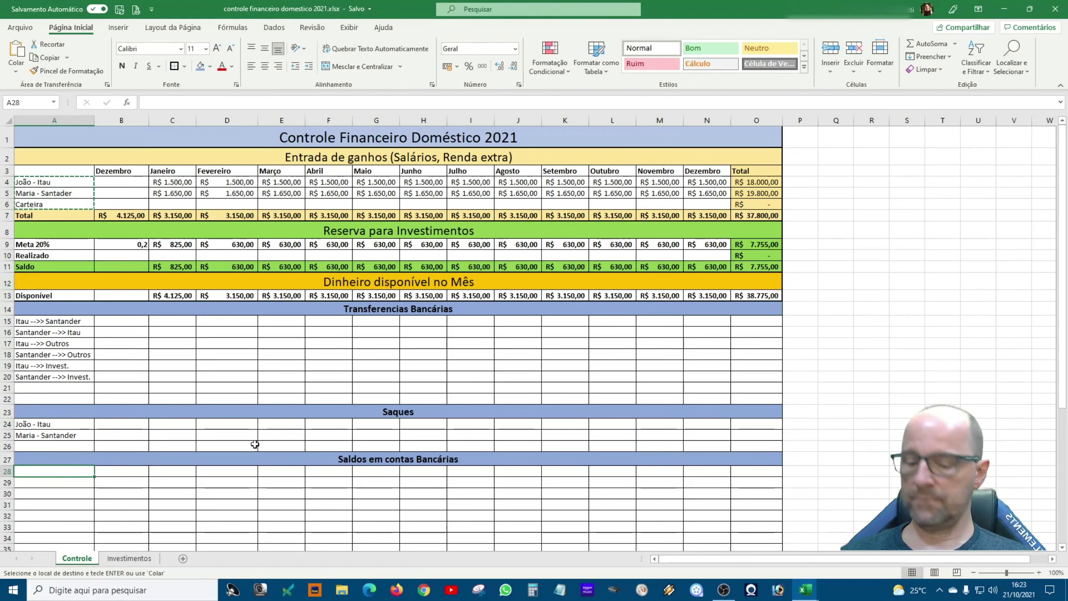
key(ctrl+v)
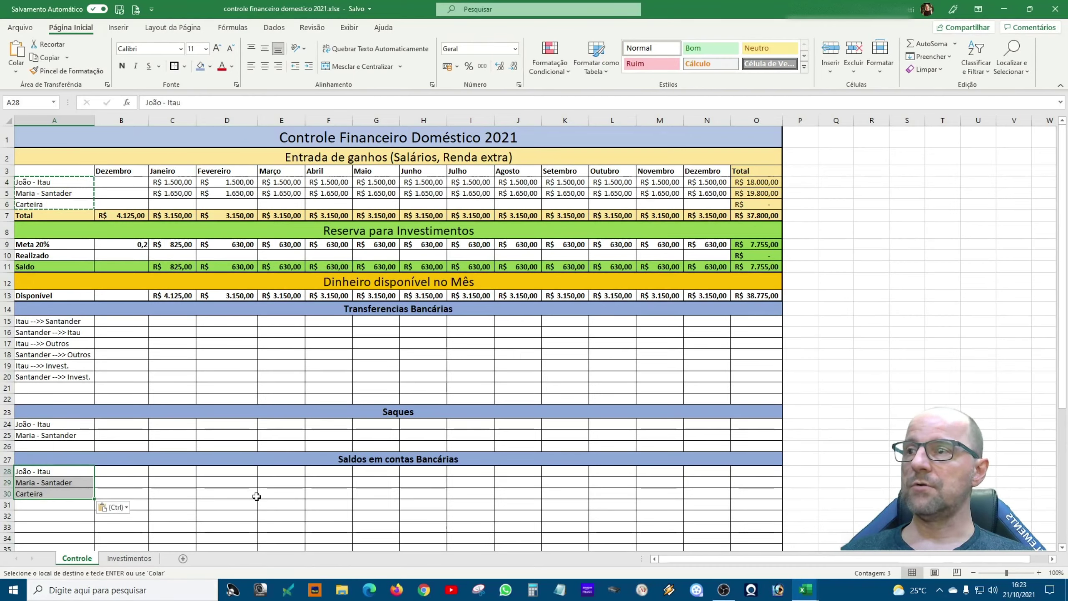
click(205, 492)
- Delete the spare empty rows 31–39 below Carteira
scroll(205, 492, down, 4)
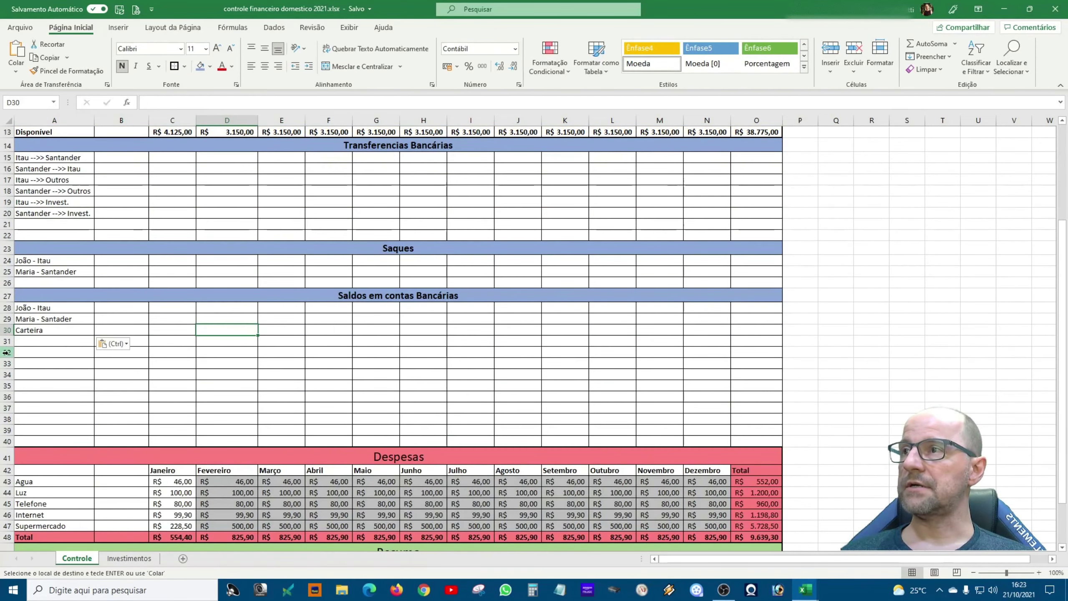
drag(6, 352, 7, 430)
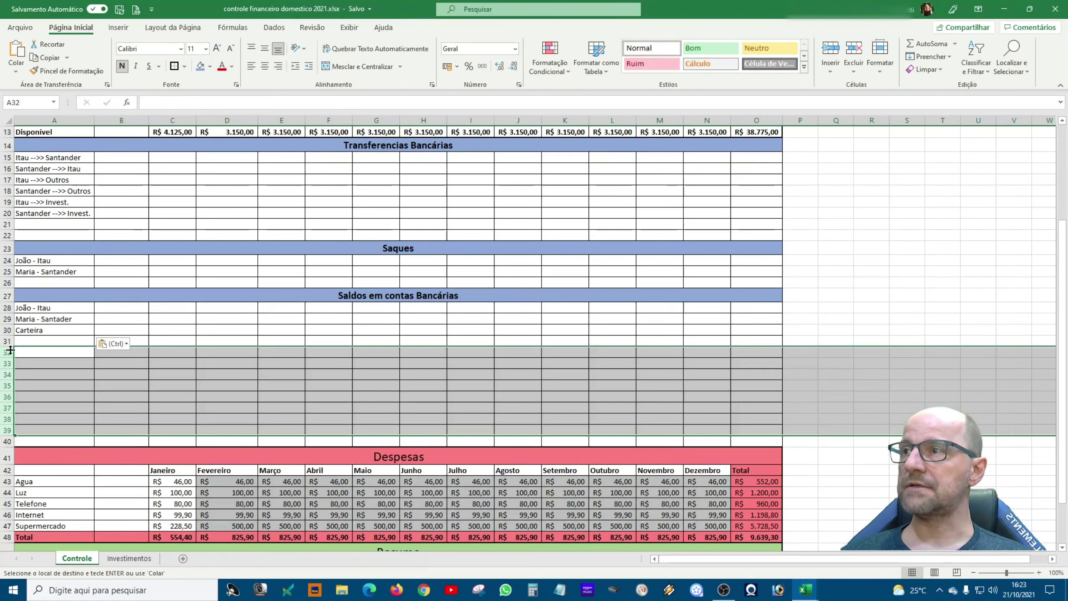
drag(6, 341, 5, 430)
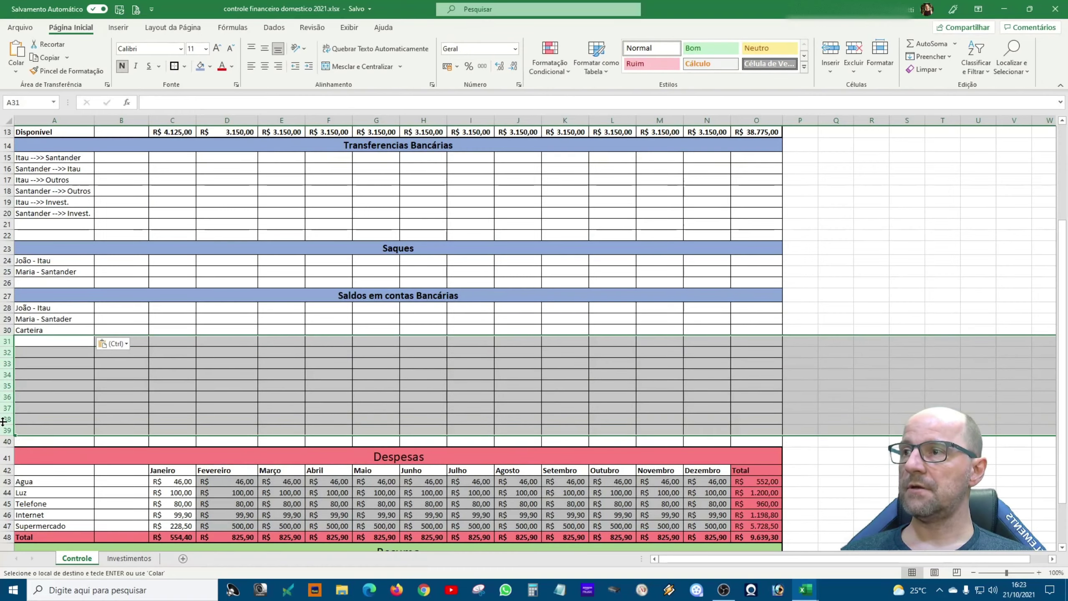
right_click(3, 421)
click(27, 332)
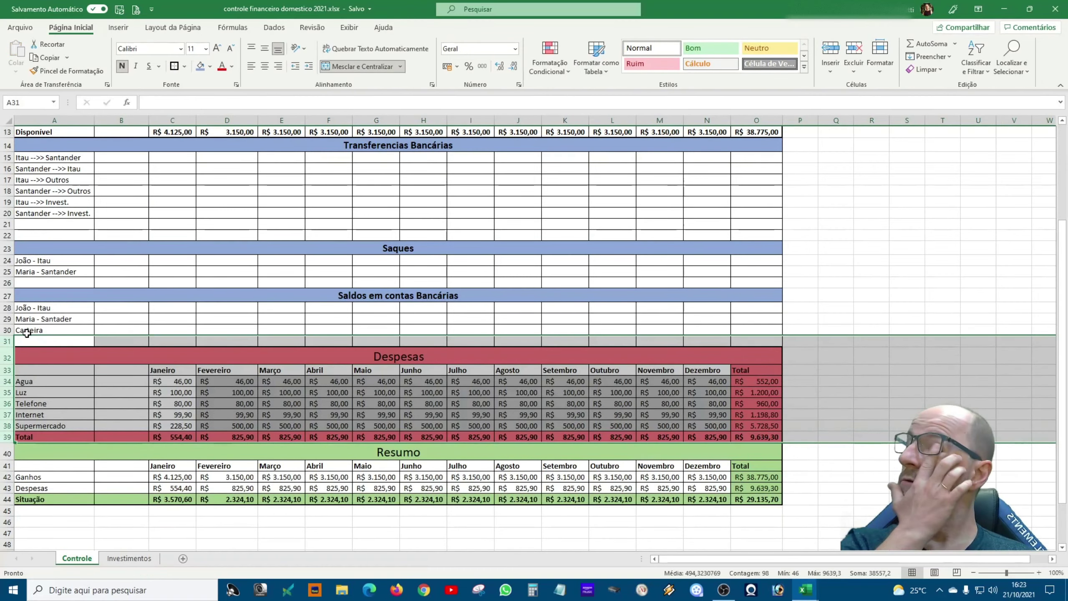
- Save the workbook, then check the fixed value in December's income total B7
click(227, 191)
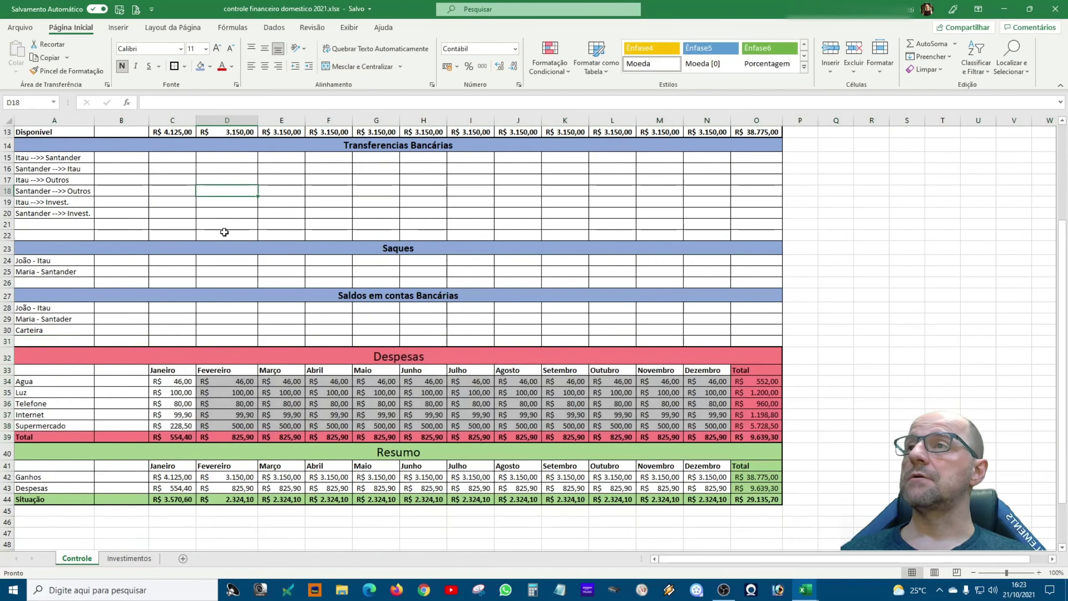
scroll(224, 232, up, 4)
click(119, 9)
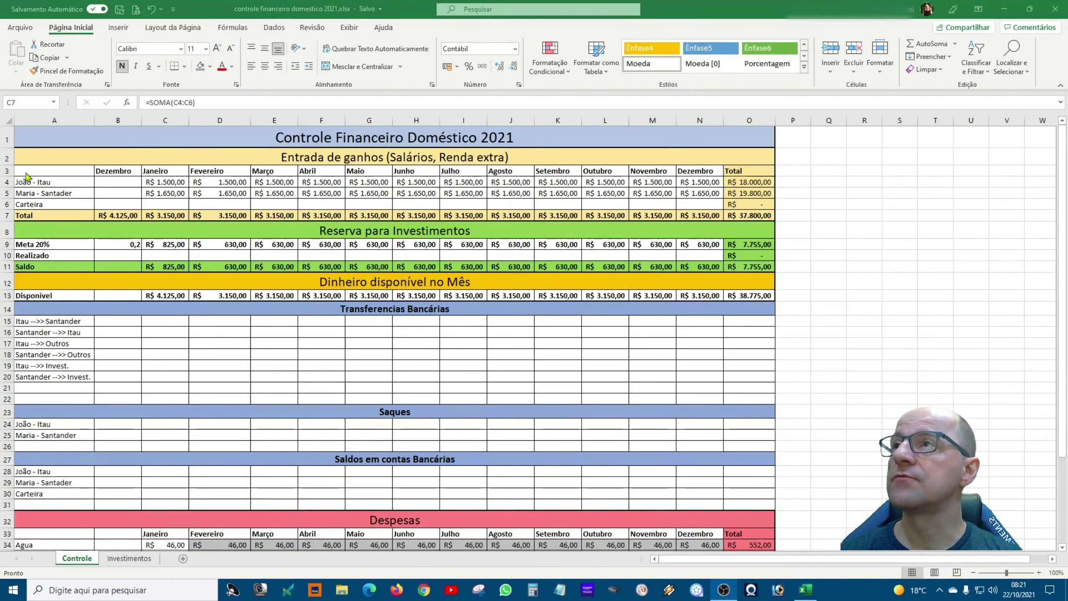
click(119, 219)
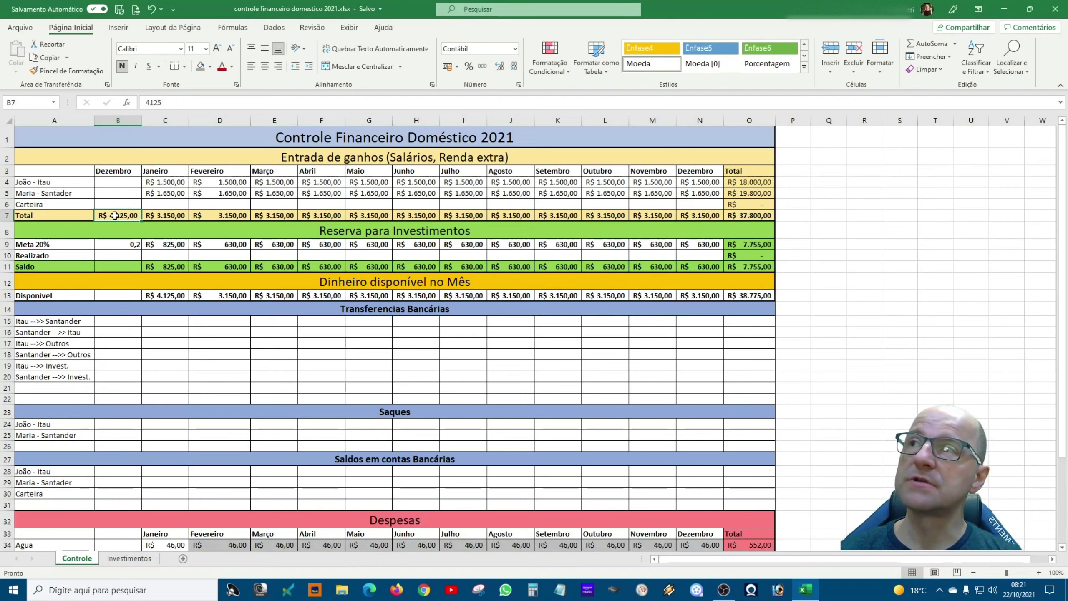
- Copy January's sum formula from C7 into December's income total B7
click(158, 217)
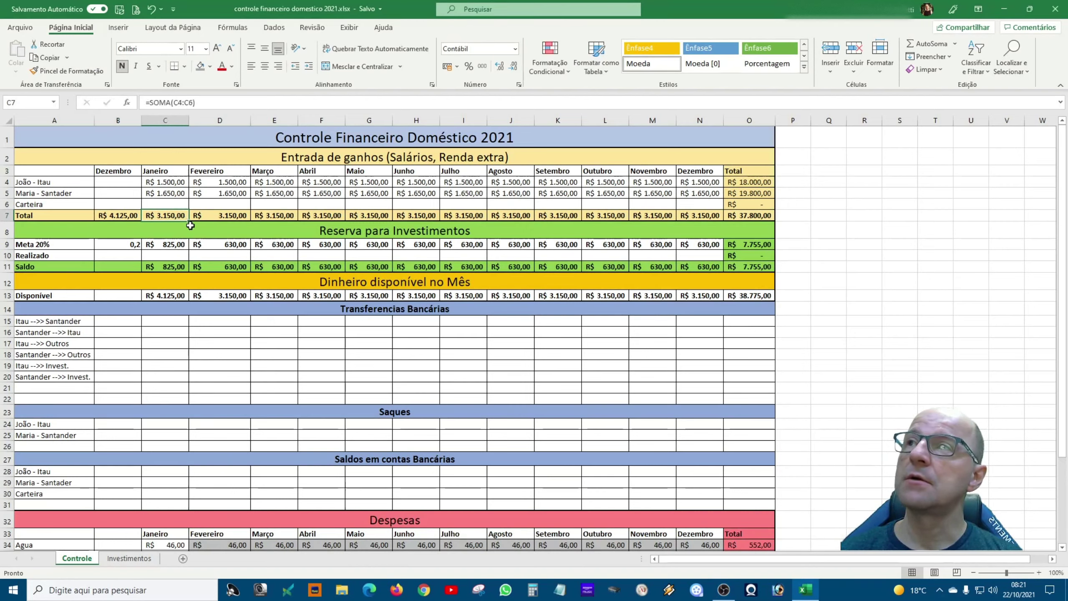
drag(190, 222, 116, 222)
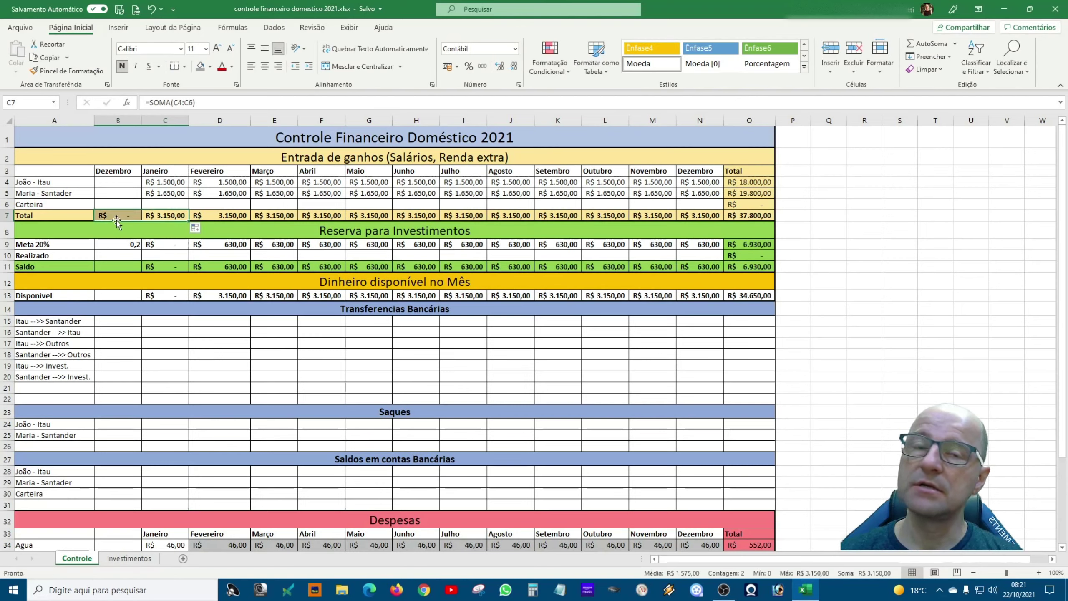
click(120, 183)
drag(121, 172, 120, 205)
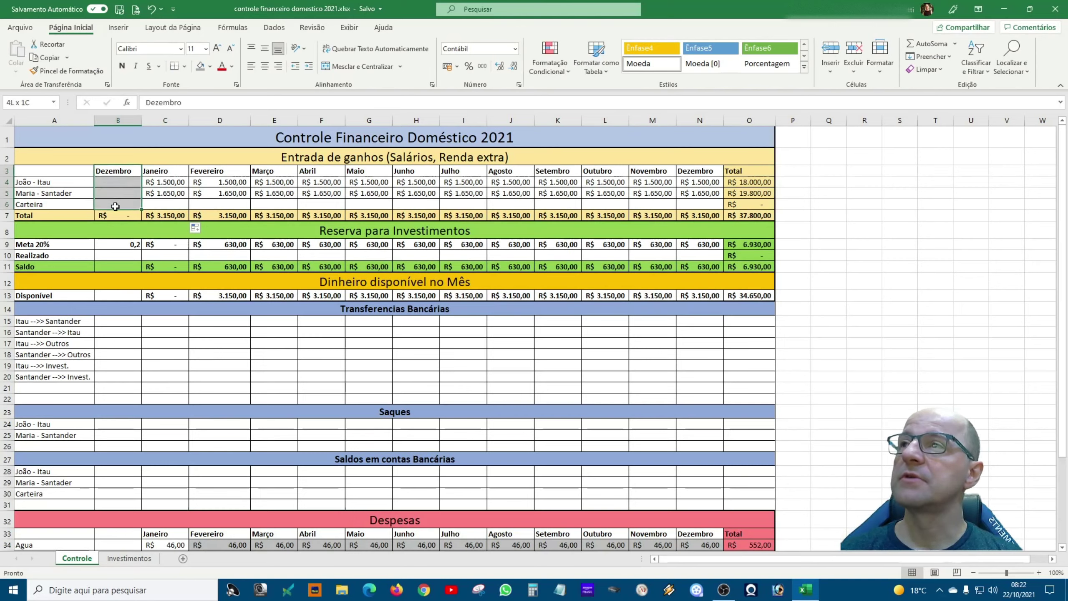
- Shade December's reserve, Disponível, transfer and Saques cells in column B grey
drag(117, 245, 111, 254)
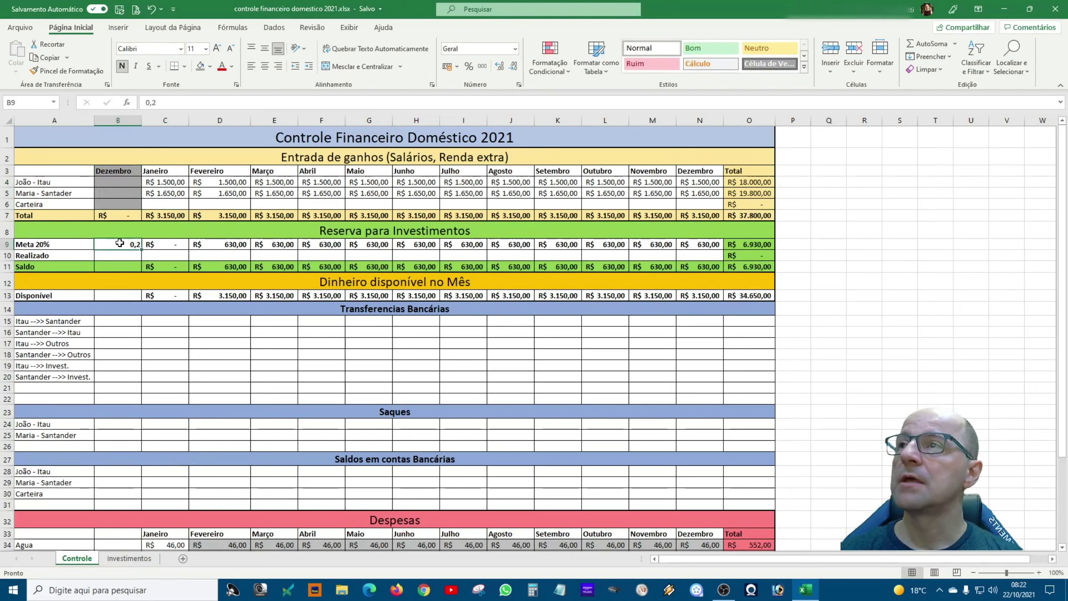
click(200, 66)
click(113, 295)
click(201, 66)
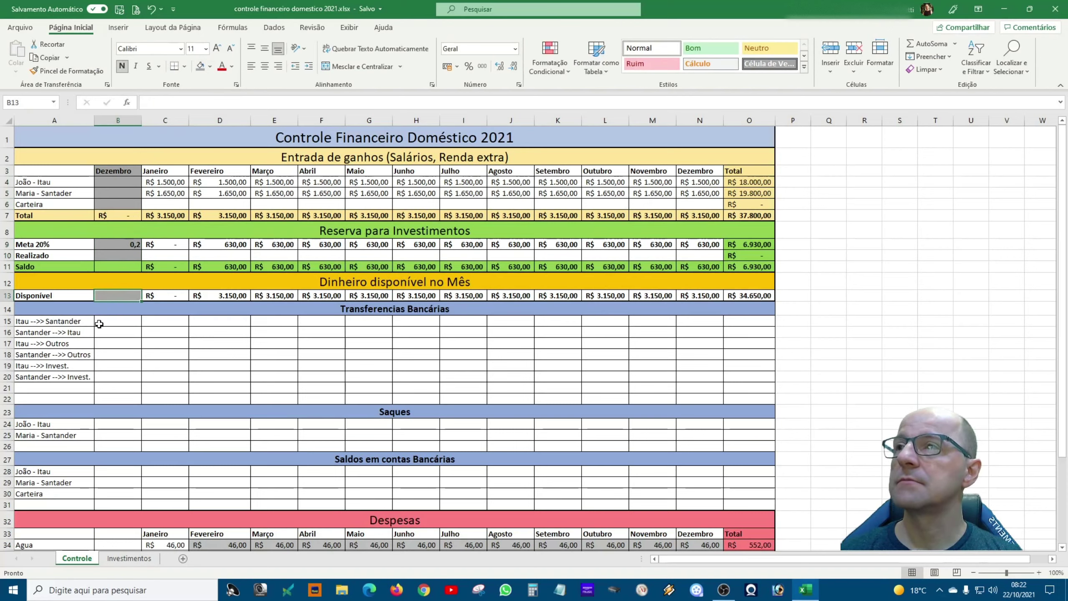
drag(99, 324, 98, 399)
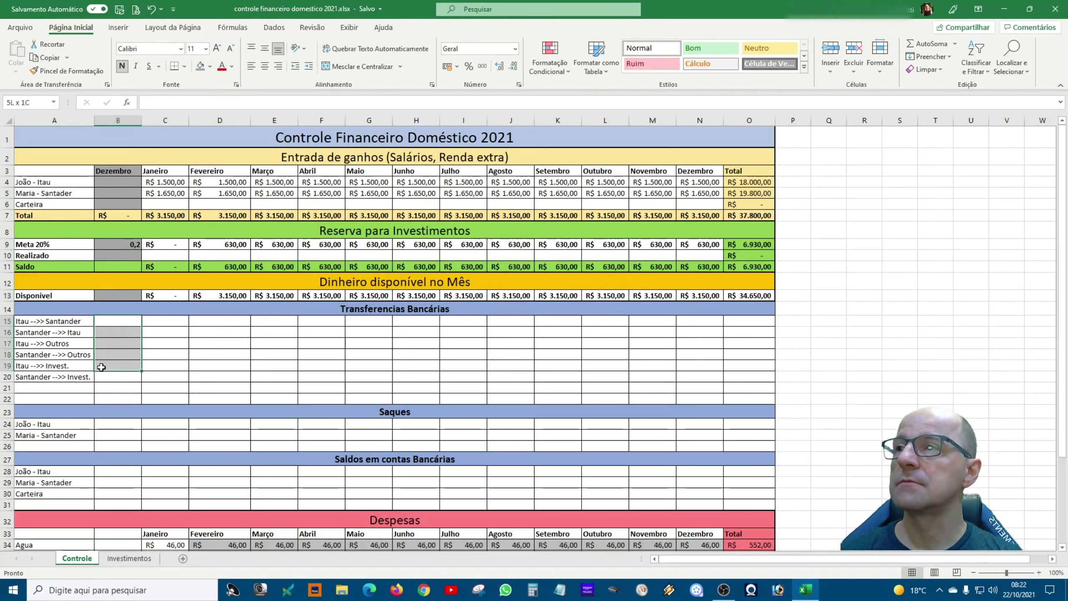
click(200, 67)
drag(136, 421, 112, 504)
click(200, 66)
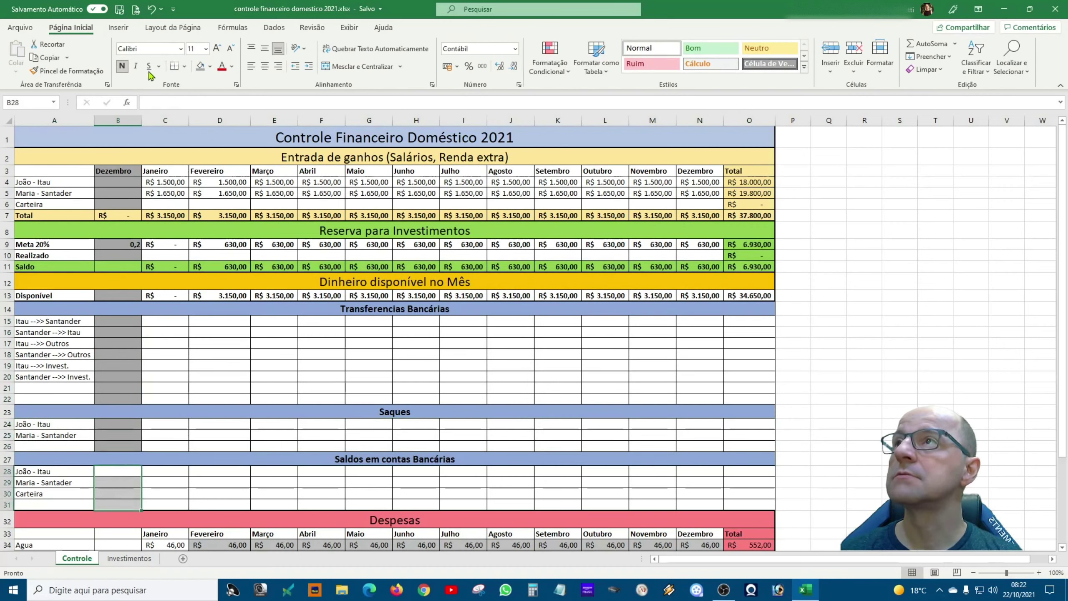
- Shade December's bank balance cells B28:B31 grey
click(200, 66)
scroll(149, 269, down, 4)
scroll(150, 269, down, 2)
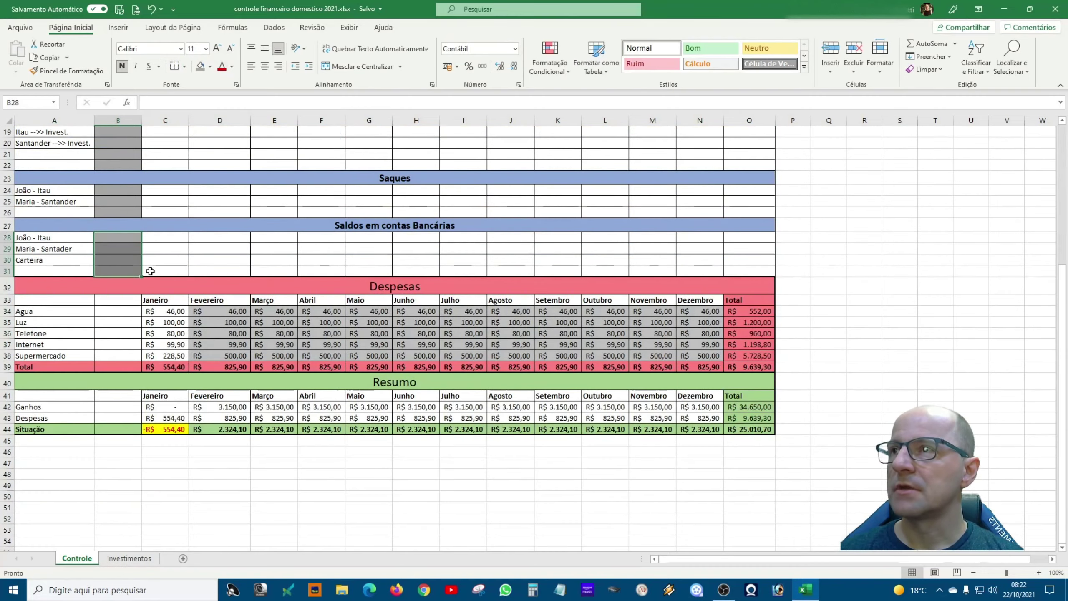
click(120, 297)
- Extend the Despesas month headers so B33 reads Dezembro and shade its cells dark grey
click(185, 302)
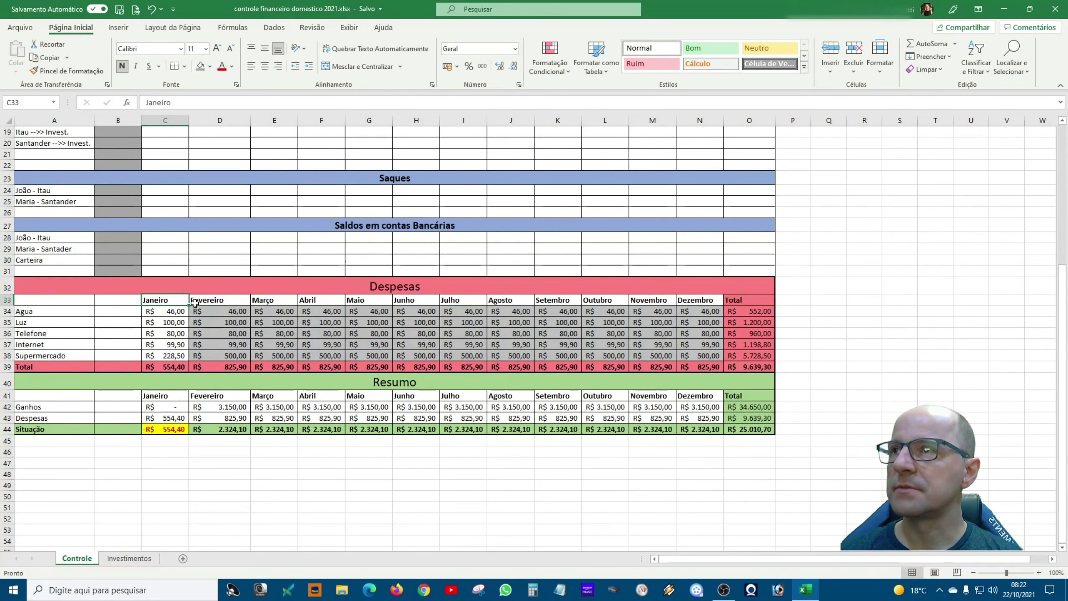
mouse_move(188, 306)
mouse_down()
mouse_move(126, 303)
mouse_move(120, 357)
mouse_up()
click(128, 310)
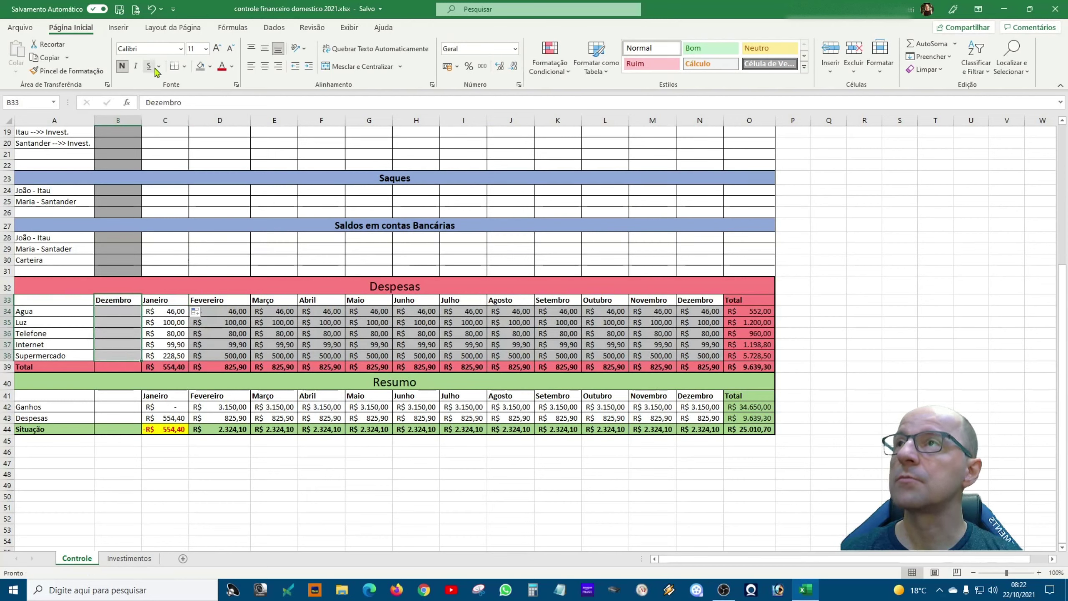
click(209, 67)
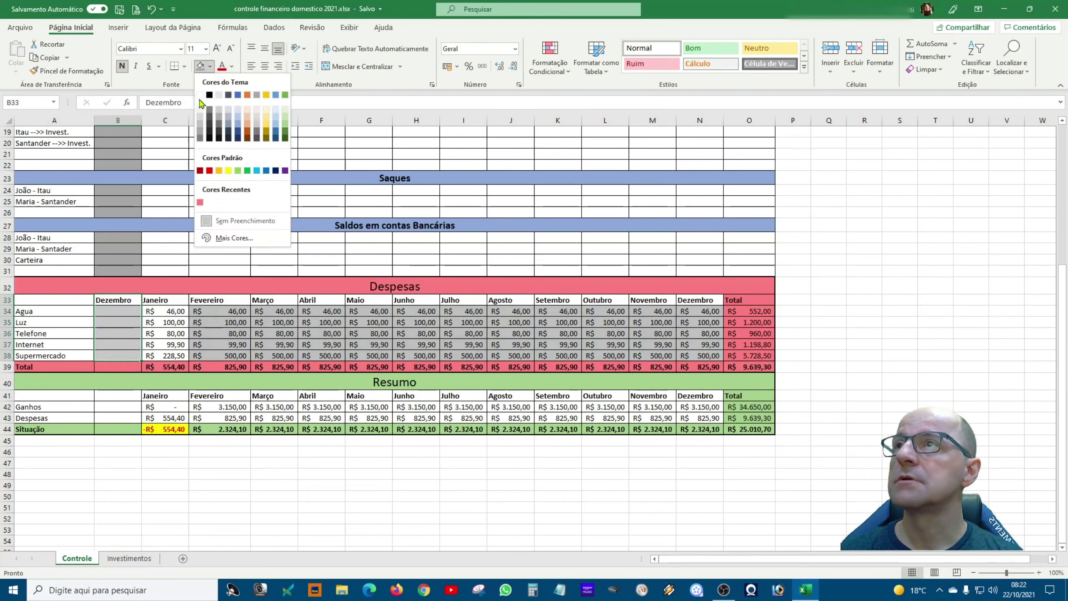
click(206, 74)
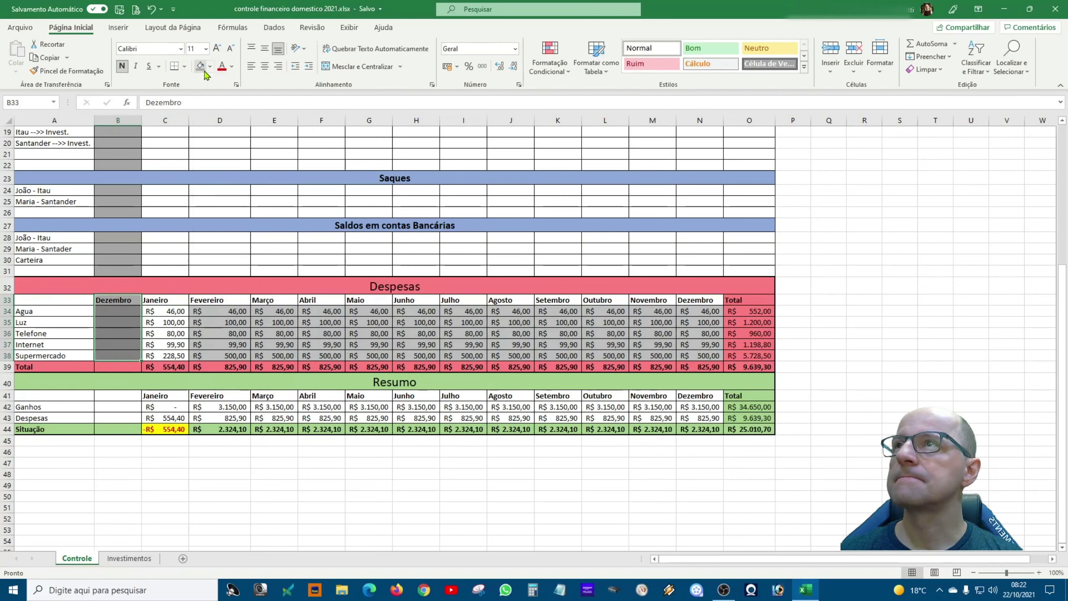
- Fill Dezembro into the Resumo header B41 and shade B42:B43 dark grey
click(164, 397)
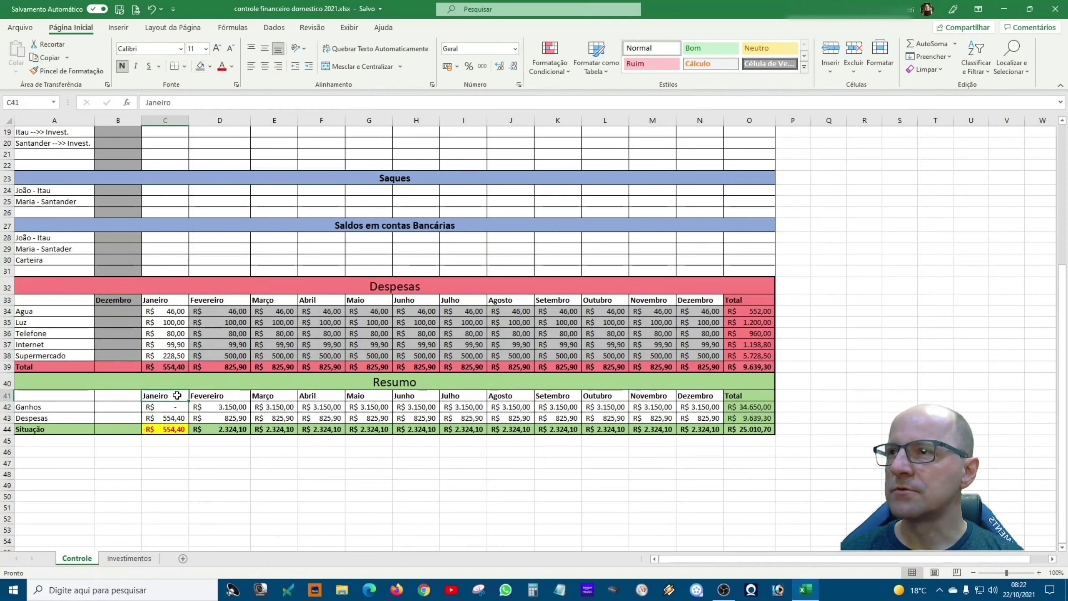
mouse_move(189, 401)
mouse_down()
mouse_move(117, 397)
mouse_move(118, 419)
mouse_up()
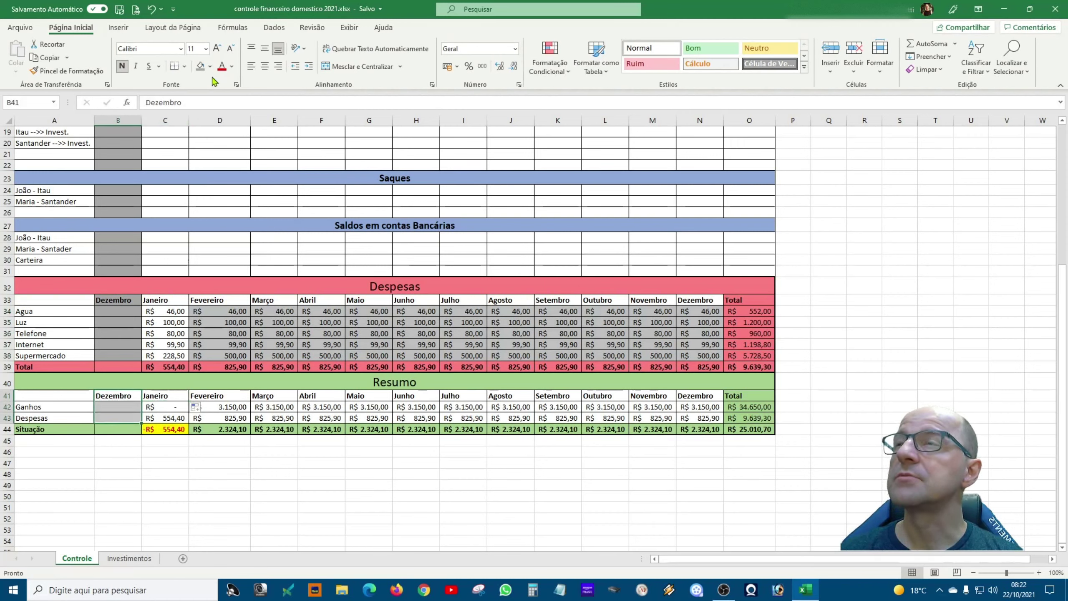
click(201, 66)
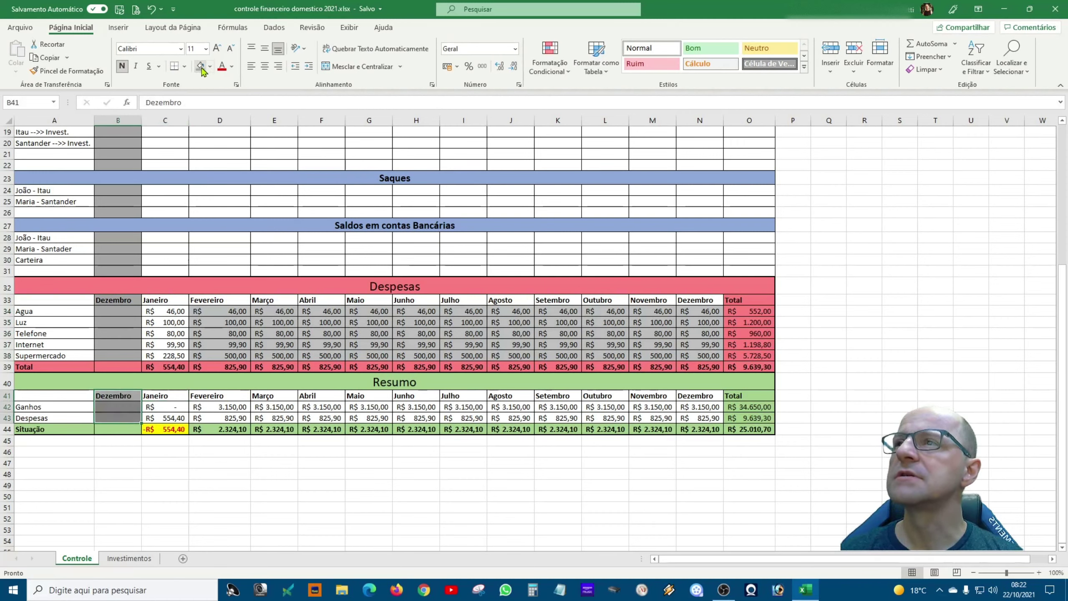
- Copy the Situação and Total formulas left into B44 and B39
click(165, 429)
drag(189, 434, 117, 443)
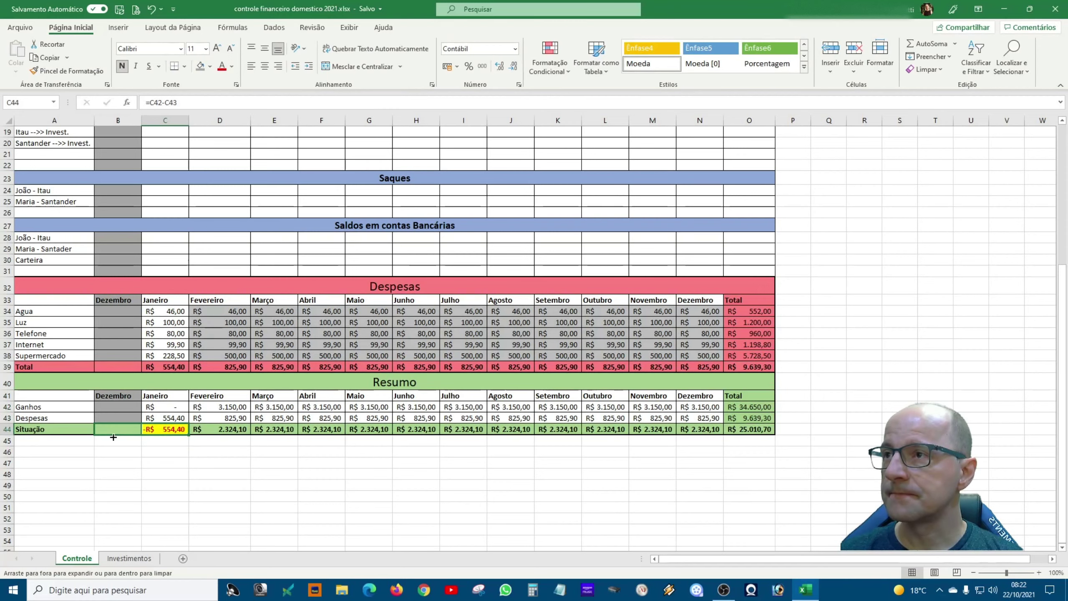
click(149, 367)
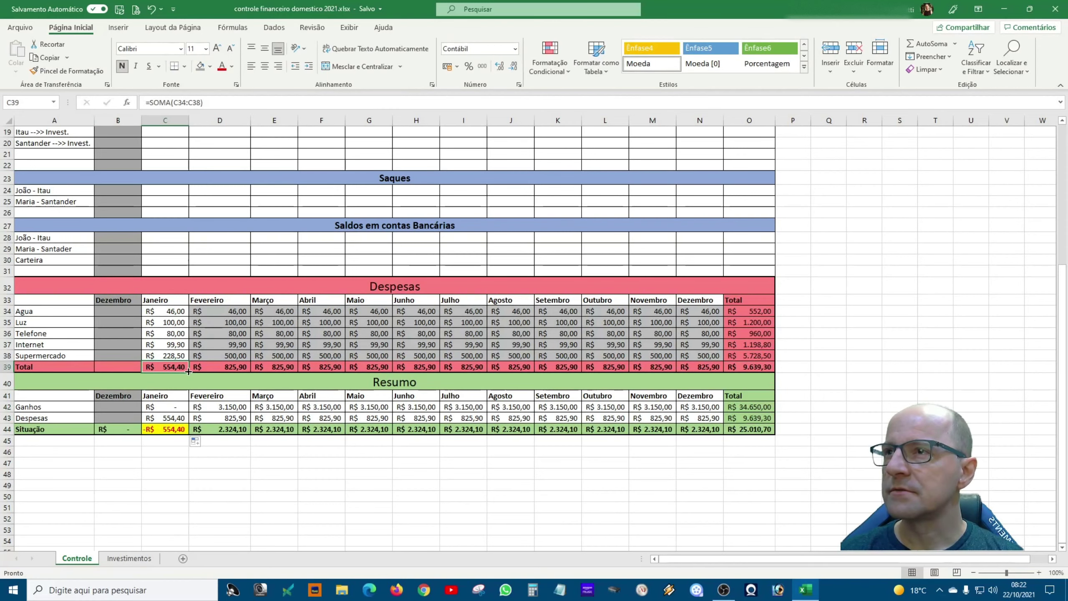
drag(188, 371, 119, 378)
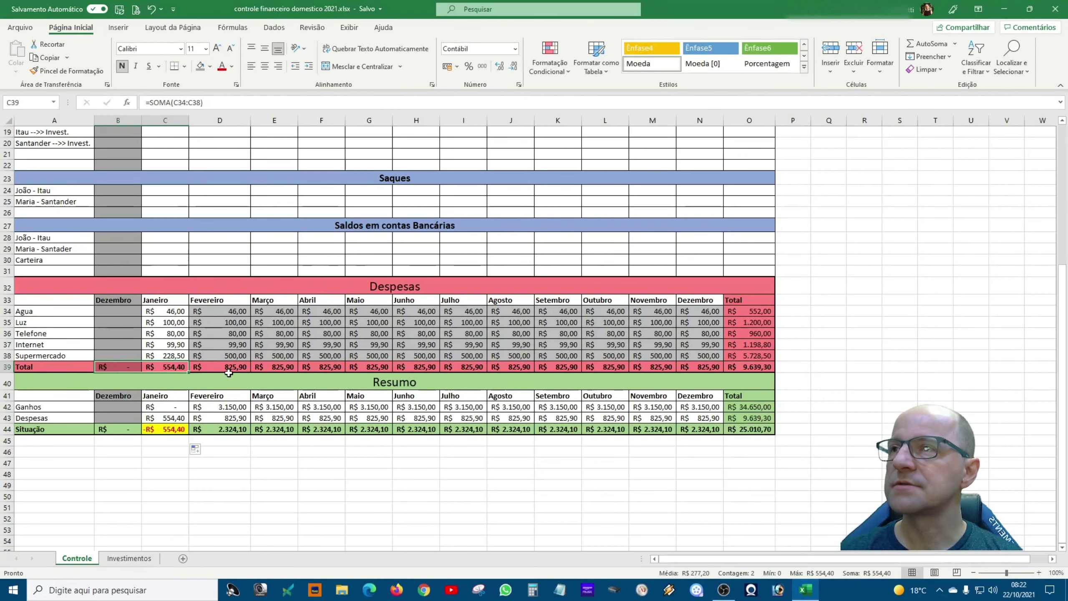
scroll(229, 372, up, 4)
scroll(228, 360, up, 2)
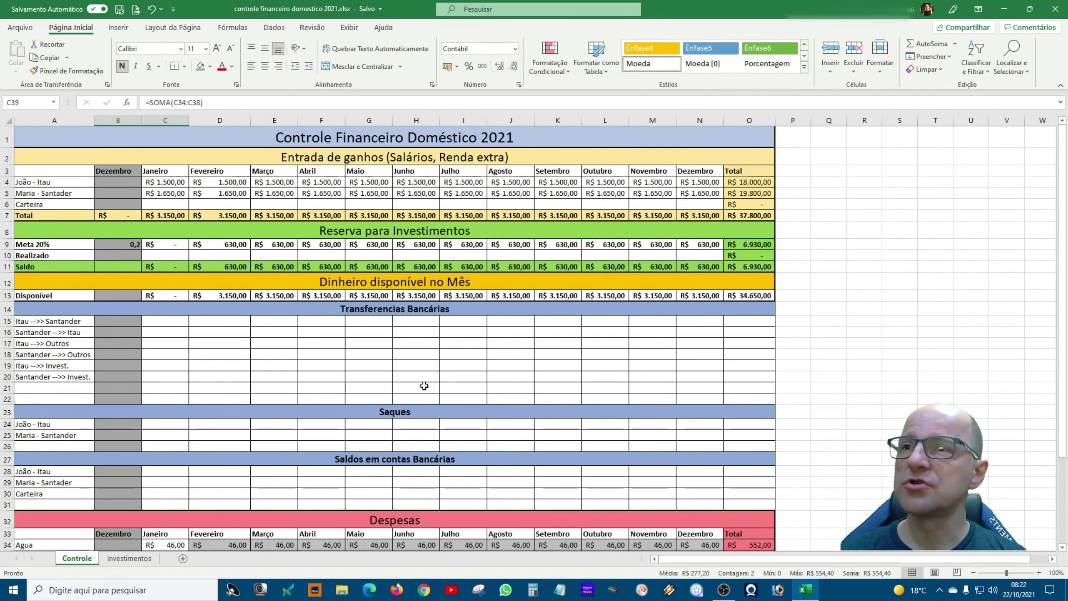
- Retitle the section heading to 'Saldos em contas Bancárias e Carteira'
scroll(262, 437, down, 2)
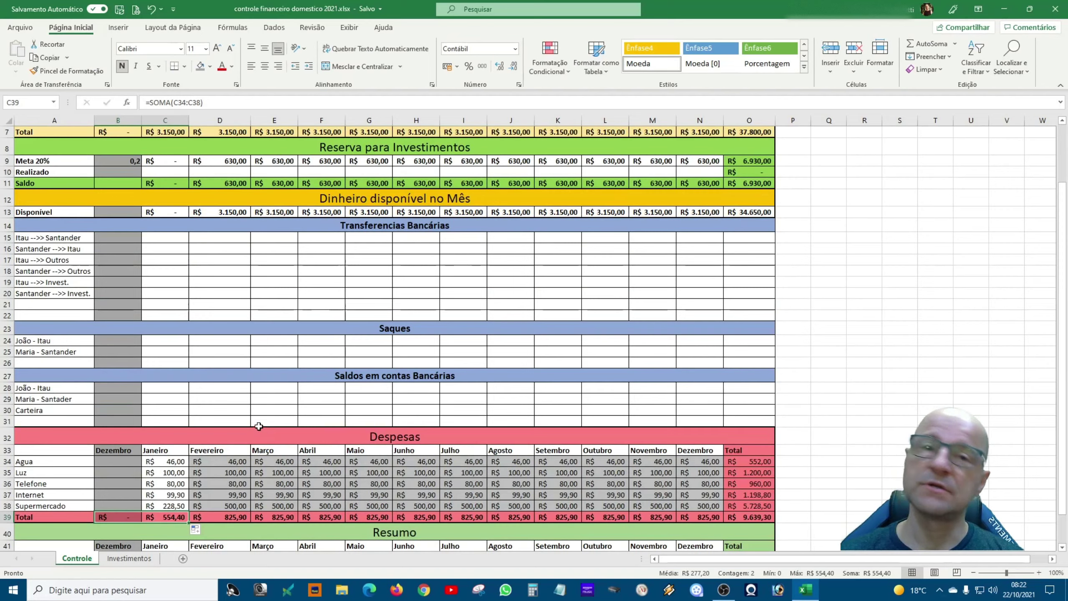
click(474, 375)
double_click(473, 375)
text(e)
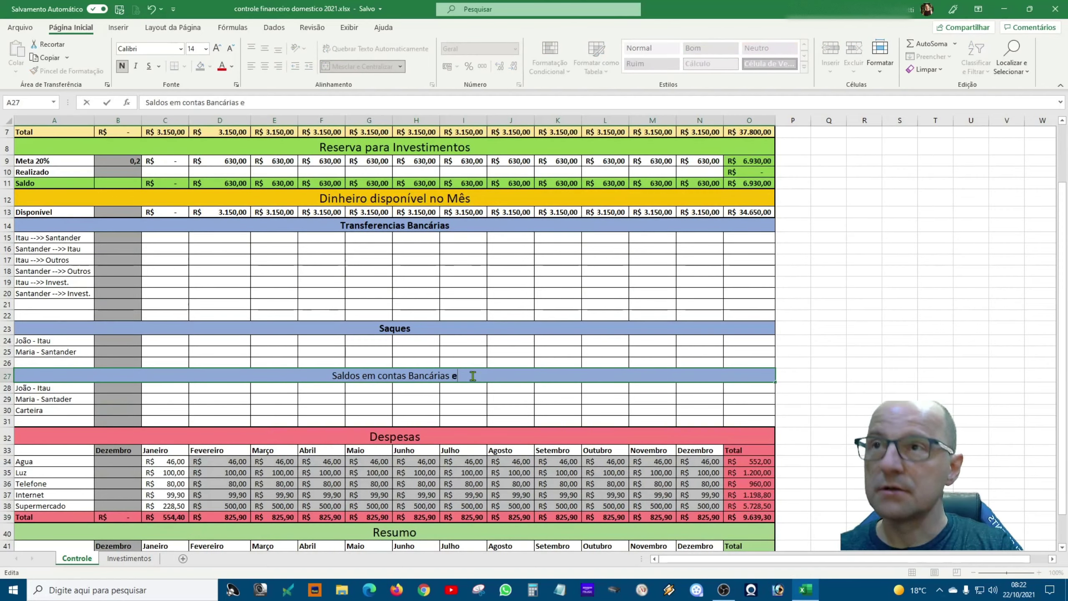
text( Carteira)
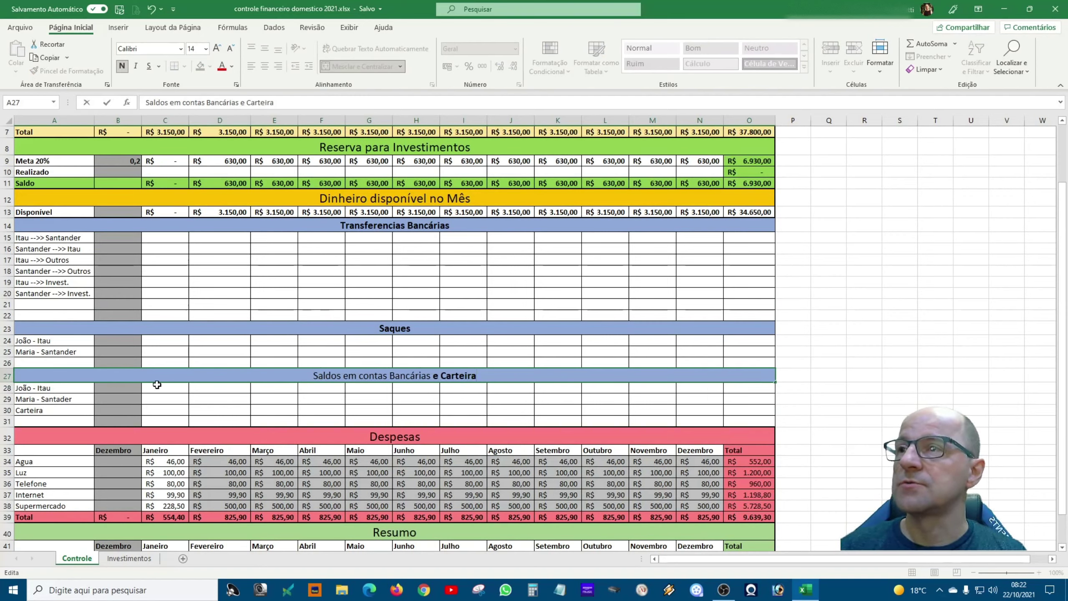
click(179, 391)
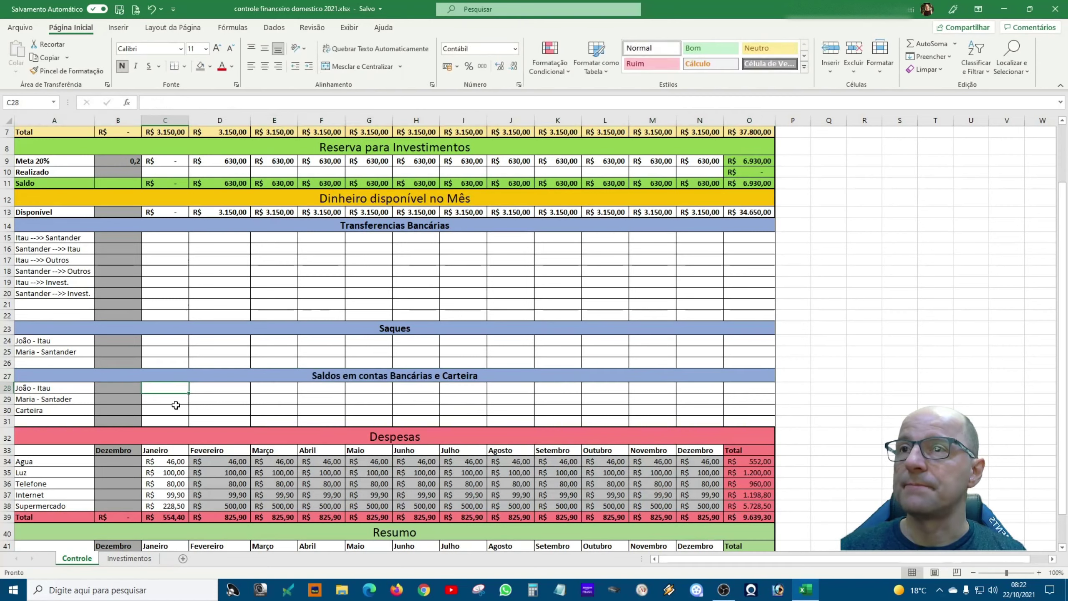
- Enter December balances of 3.500, 2.500 and 300 in B28:B30 with Accounting format
click(121, 386)
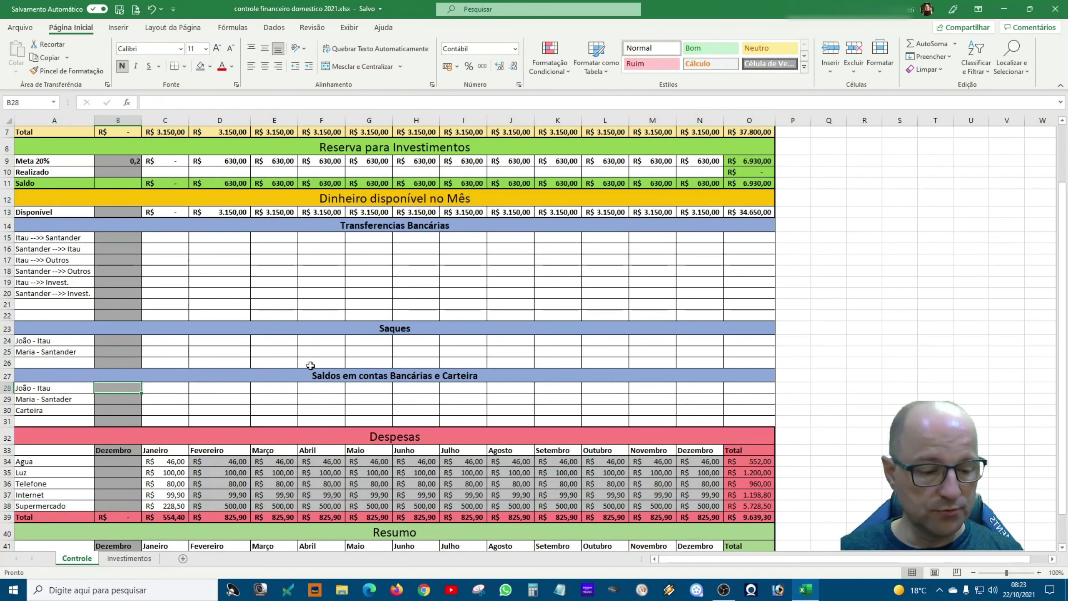
text(3500)
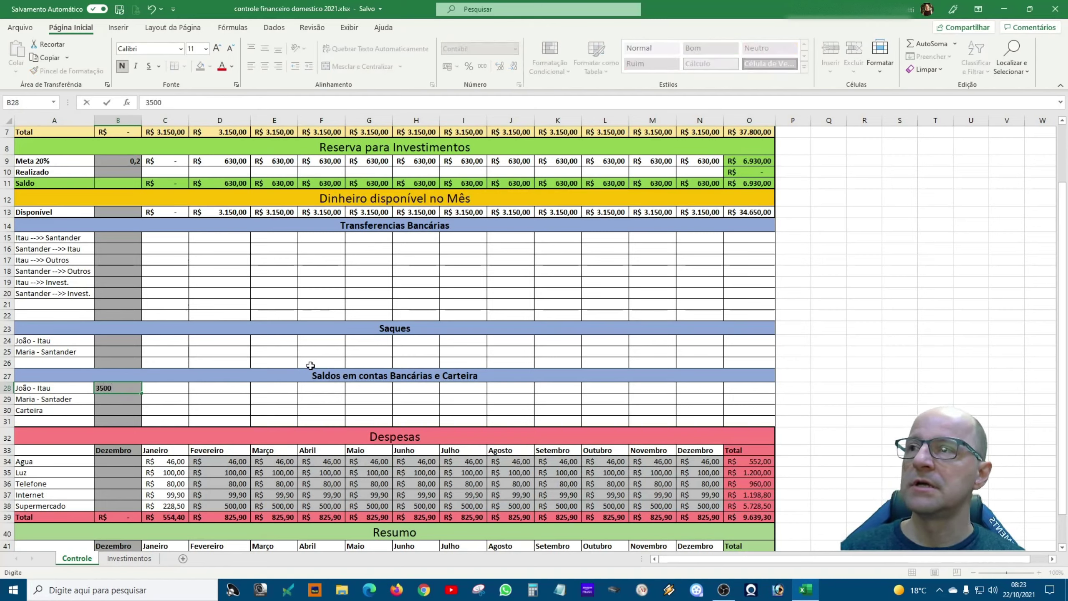
key(Return)
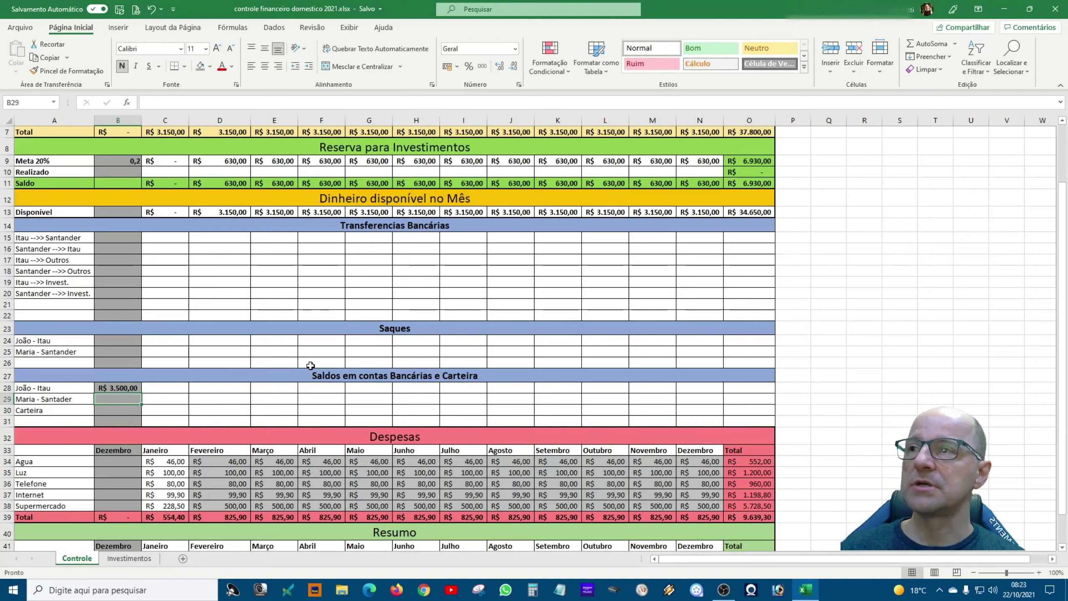
text(2500)
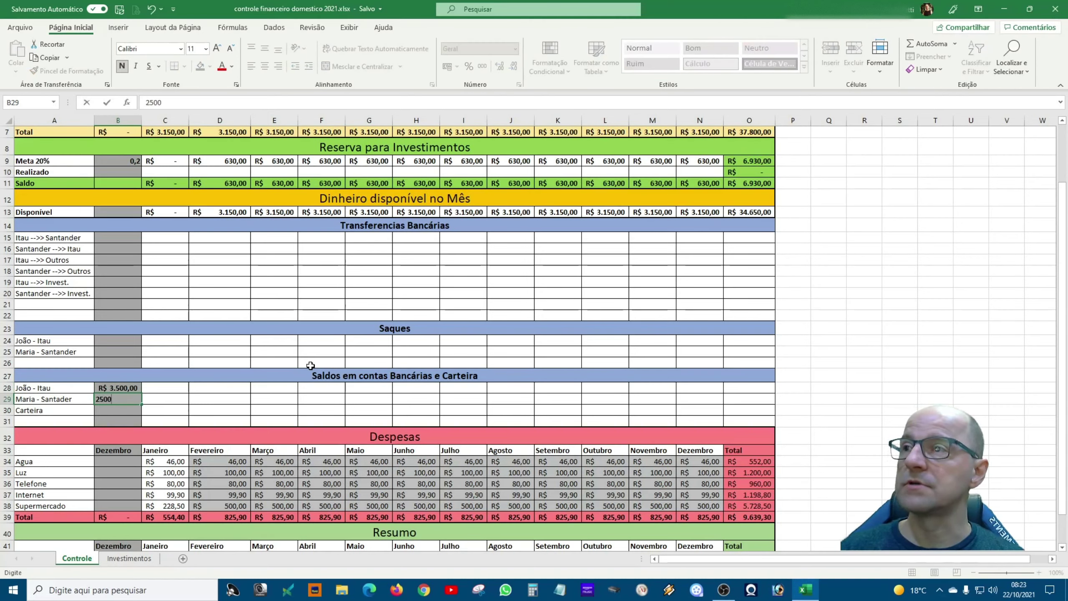
key(Return)
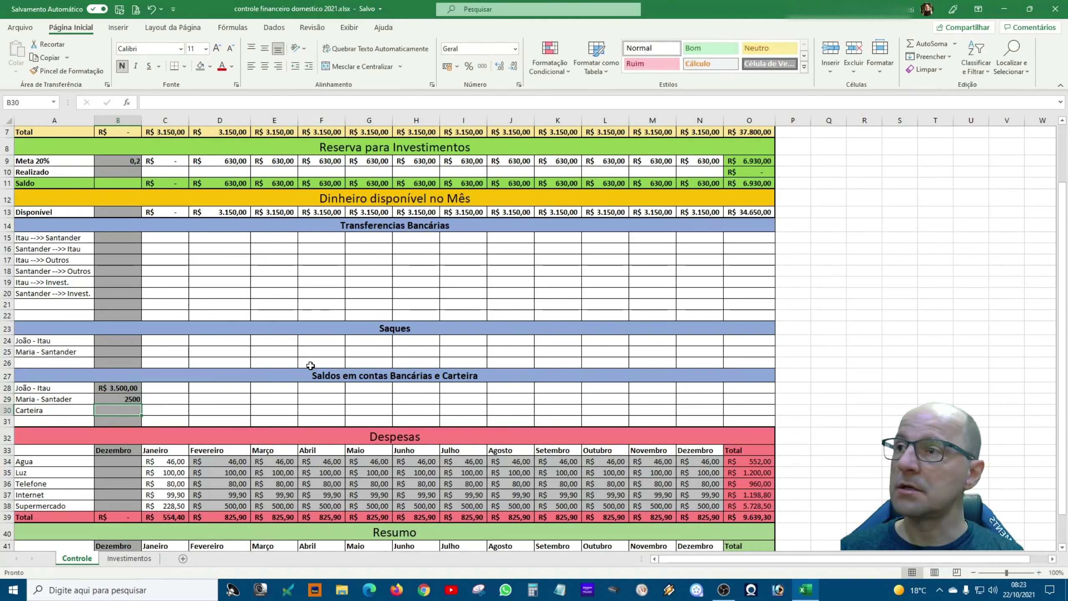
text(300)
key(Return)
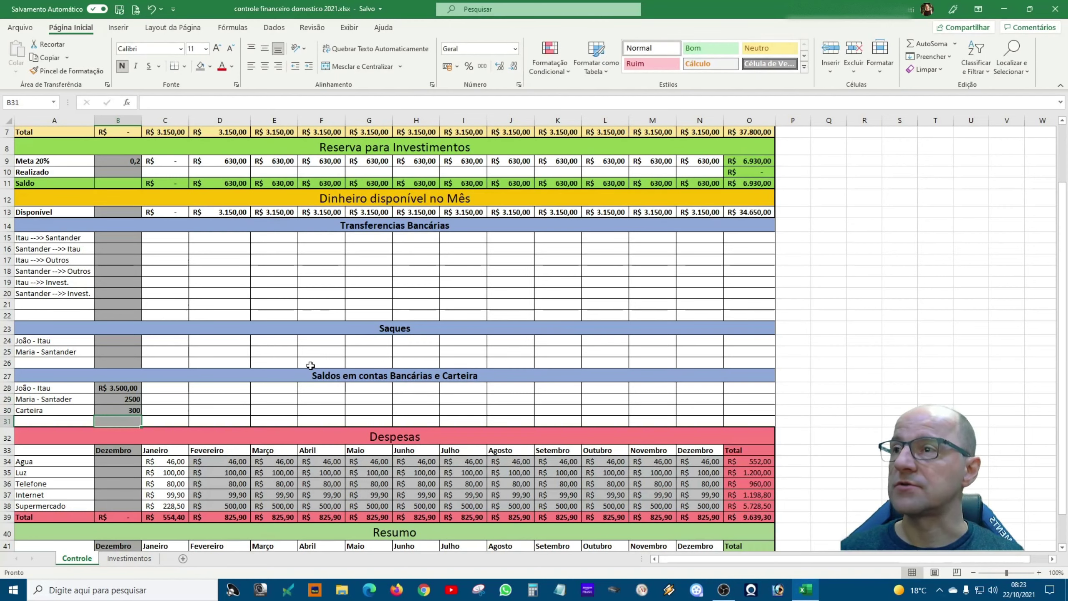
drag(117, 399, 119, 420)
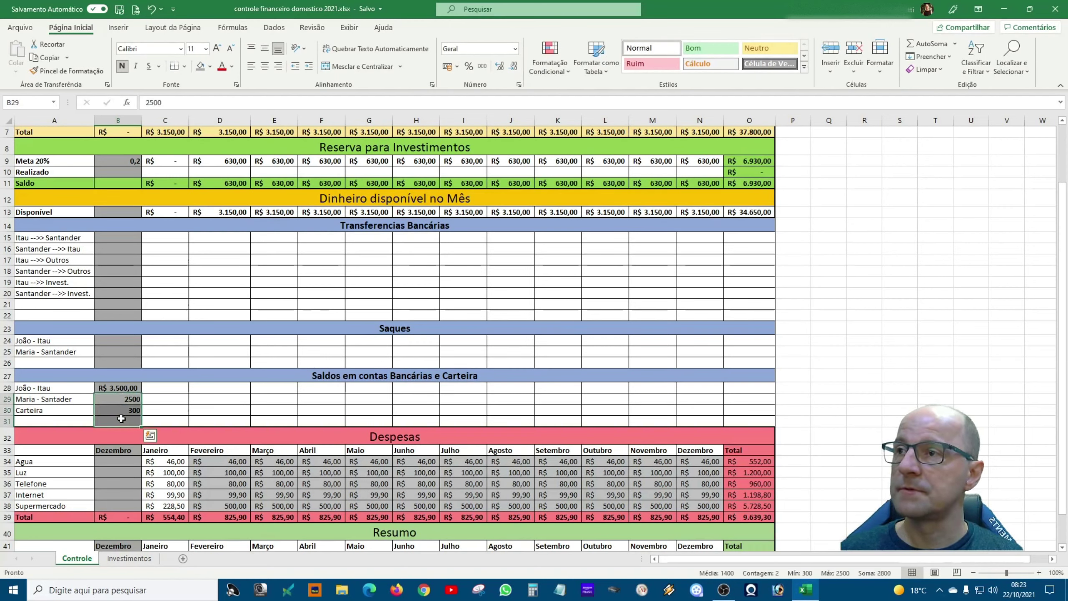
click(447, 67)
click(199, 400)
- Set Realizado C10 to =C19+C20 and fill it across through Dezembro
scroll(447, 341, up, 2)
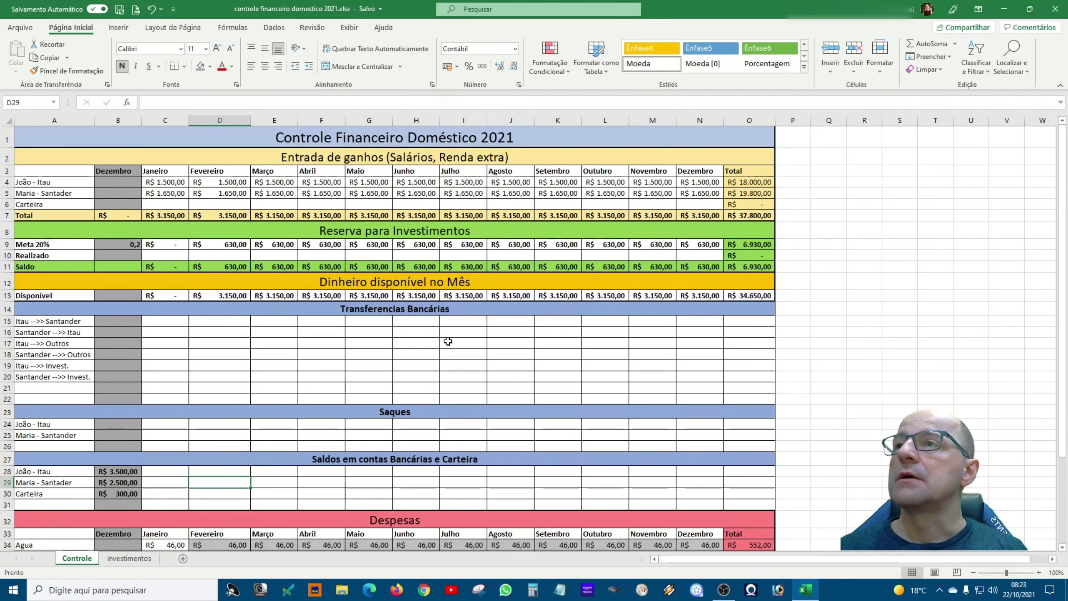
scroll(448, 341, down, 2)
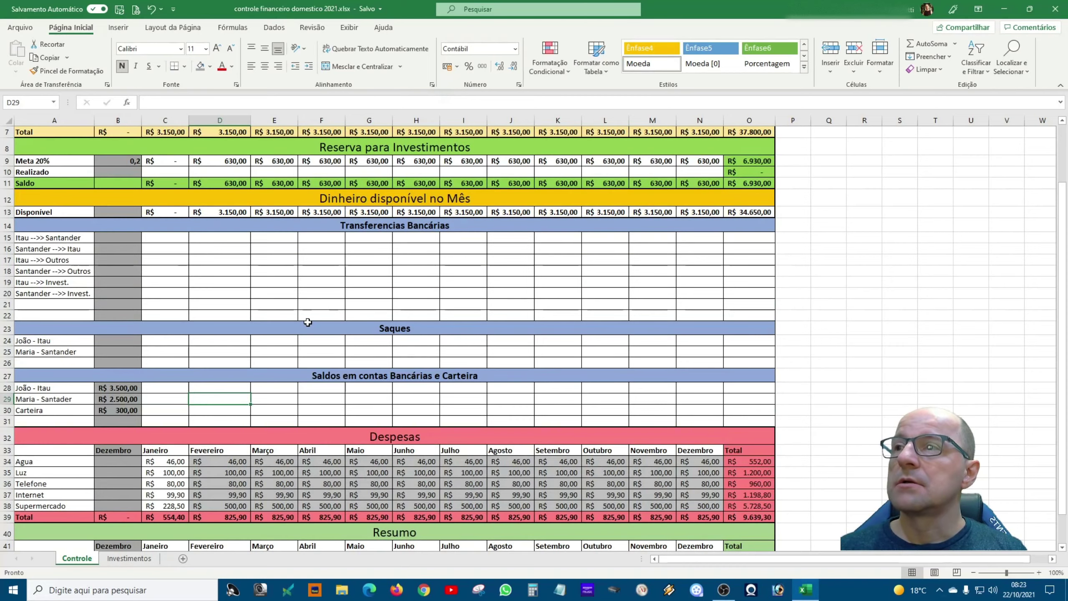
scroll(276, 334, up, 2)
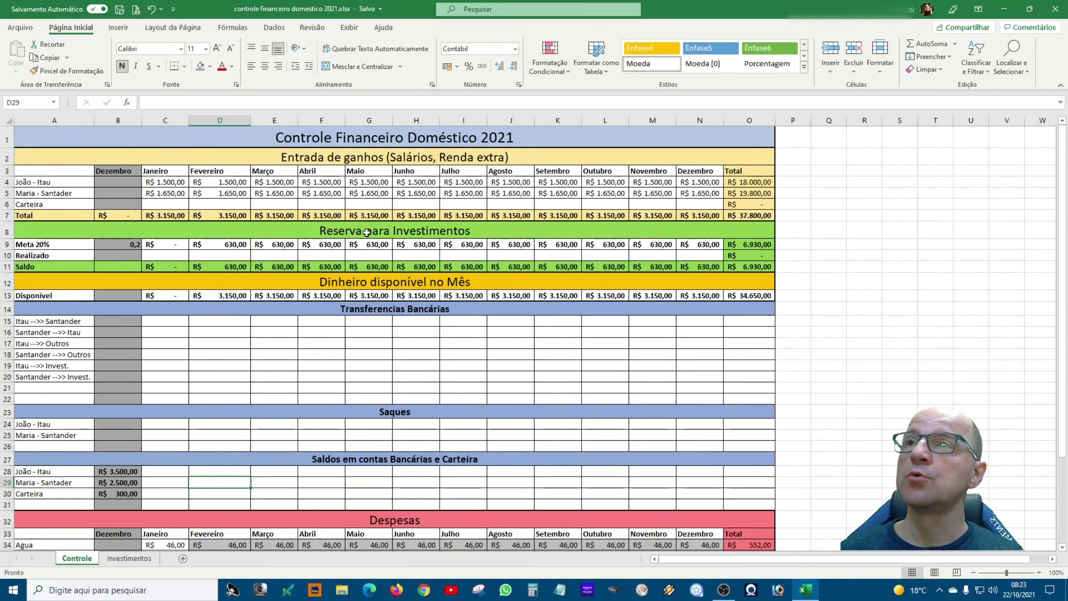
click(155, 251)
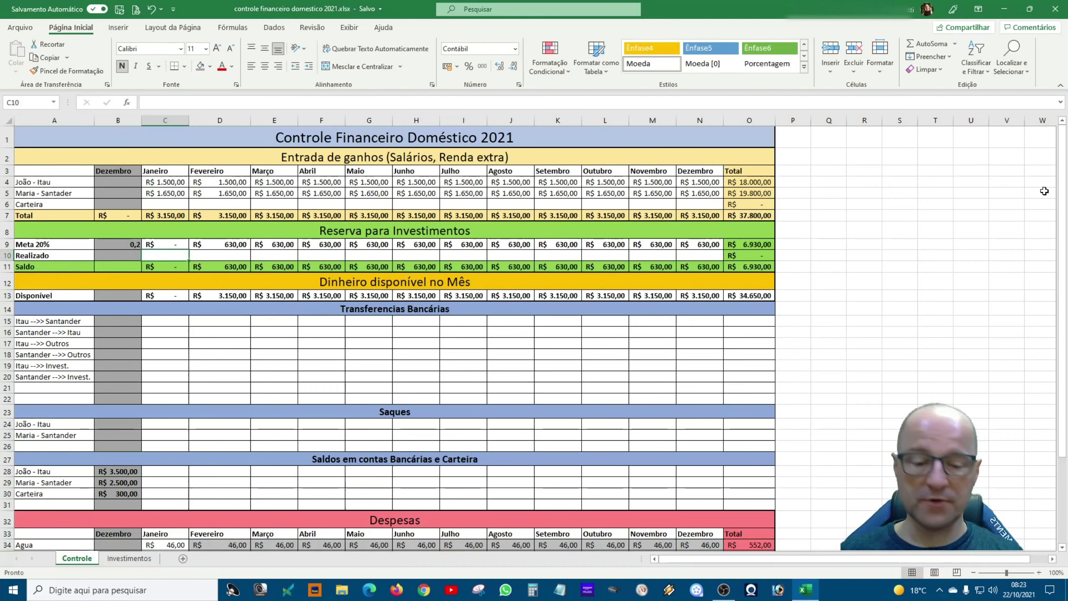
text(=)
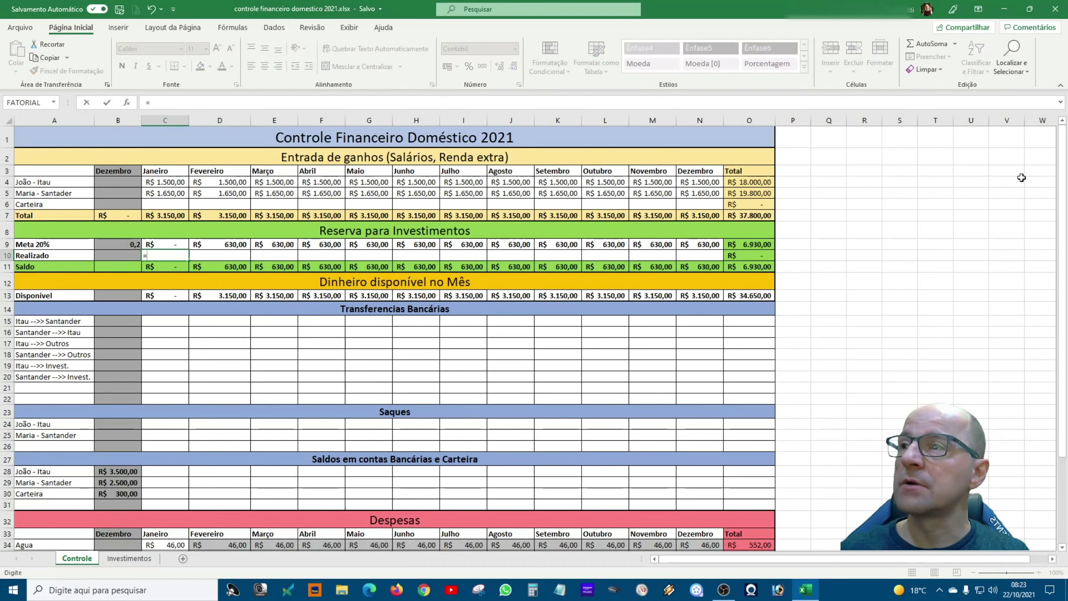
click(144, 366)
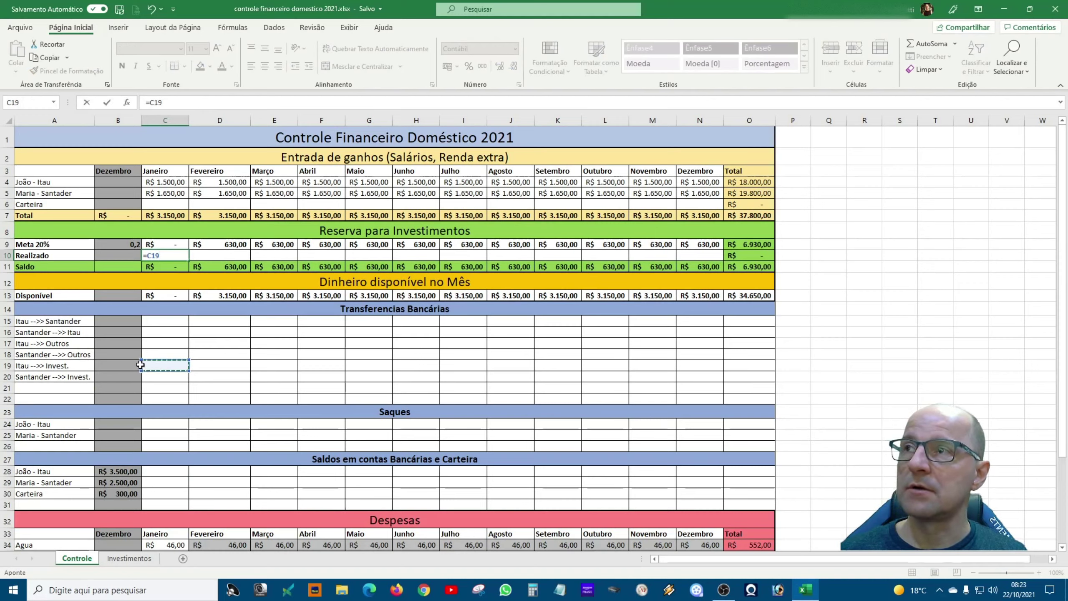
text(+)
click(157, 379)
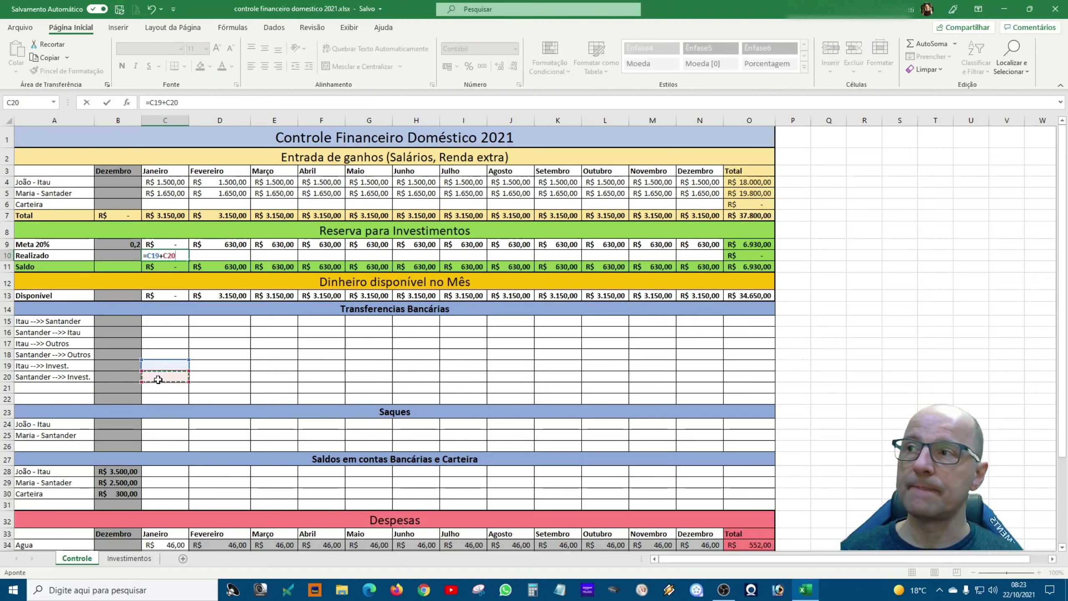
key(Return)
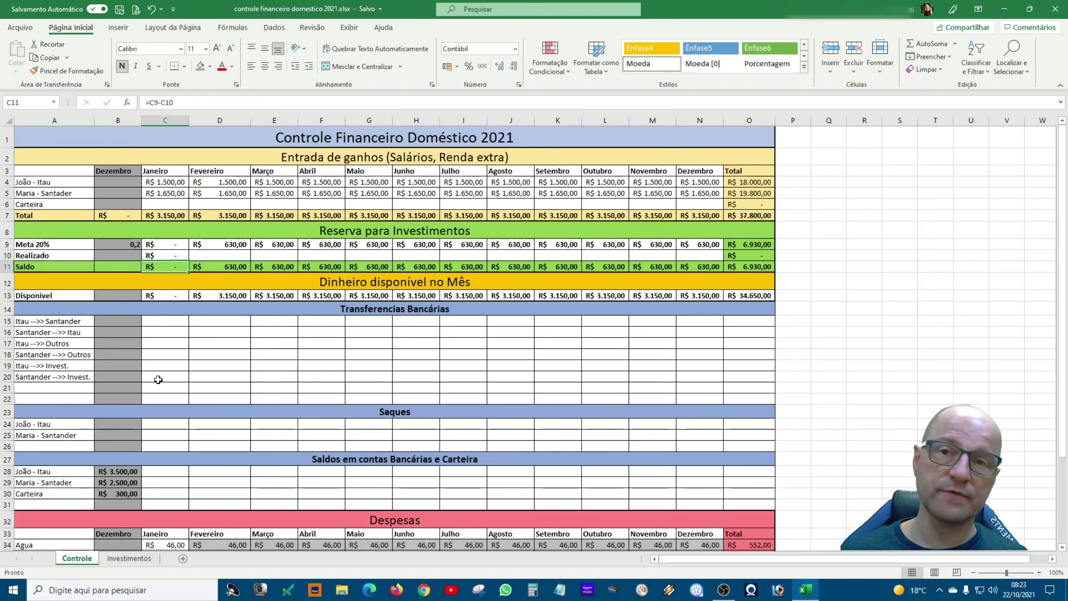
click(173, 252)
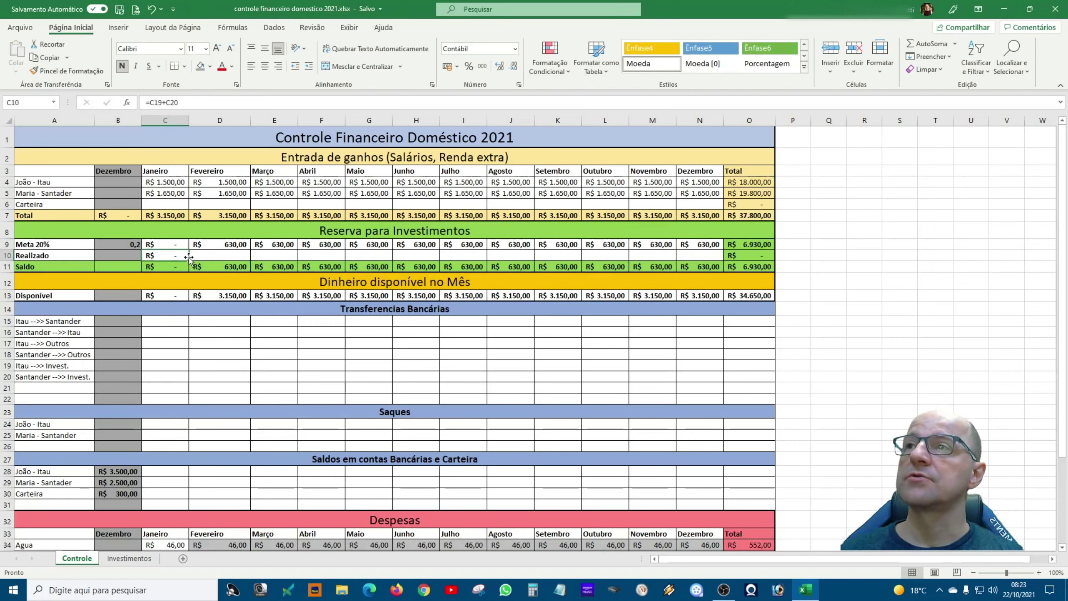
drag(190, 259, 706, 256)
click(155, 367)
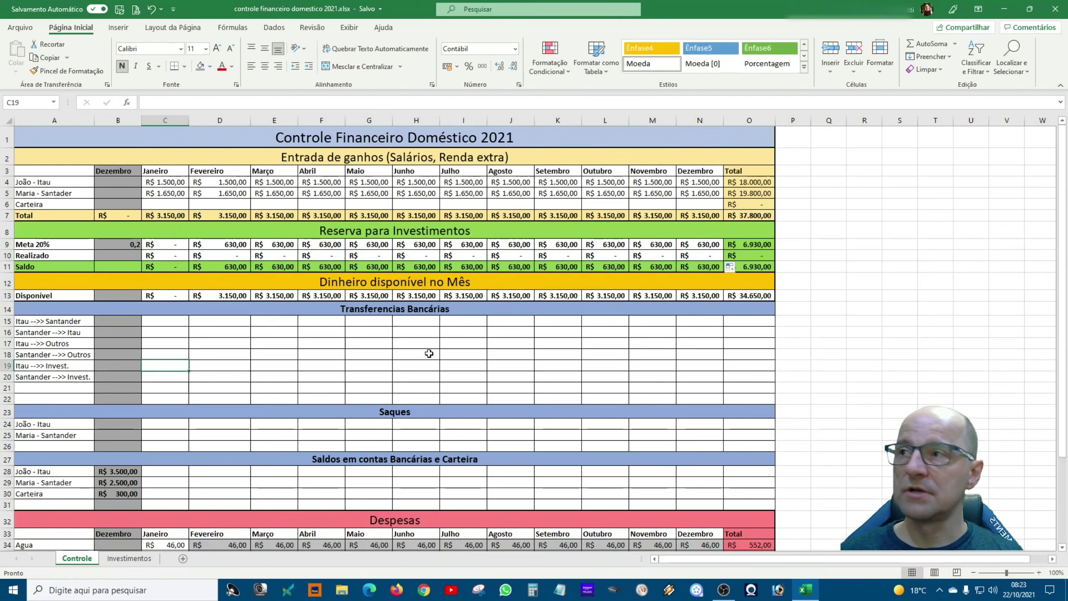
- Enter 100 as January's Itau-to-investment test transfer in C19
text(100)
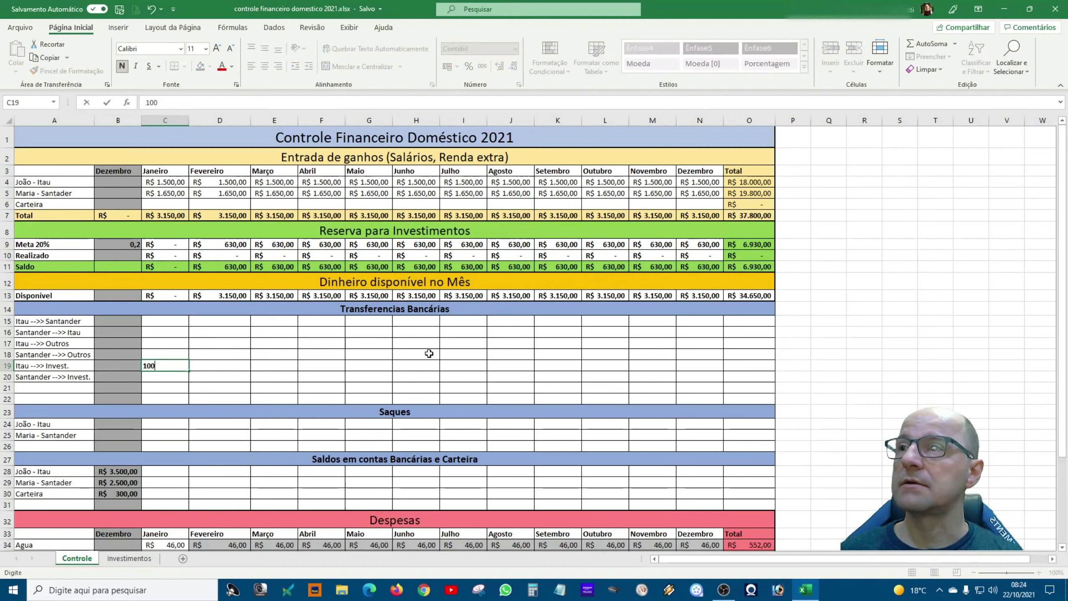
key(Return)
key(Return)
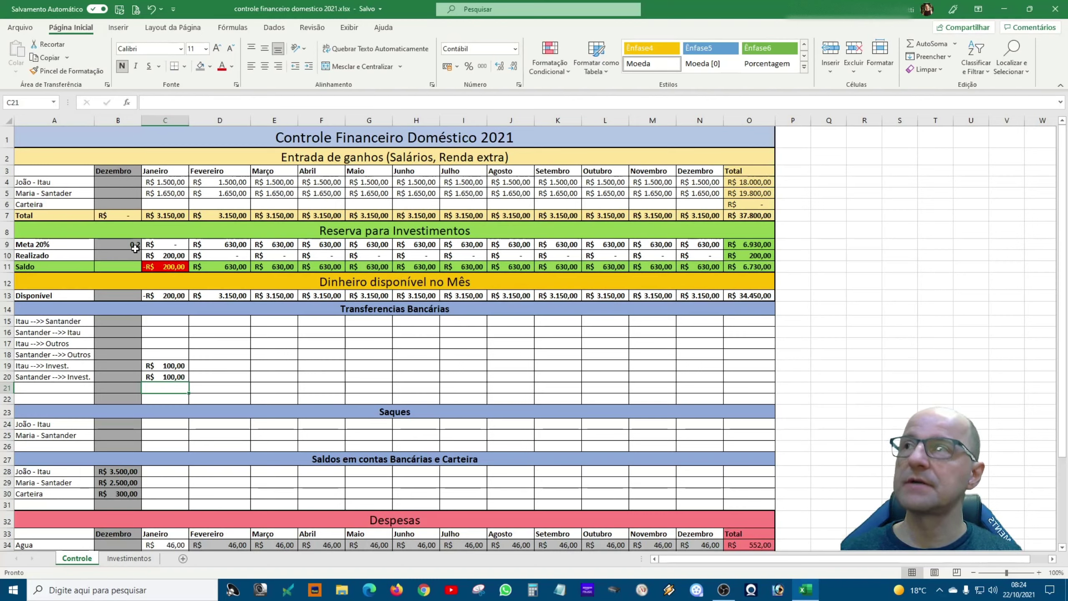
- Link December income B4 to =B28 and fill the link down to B6
click(132, 183)
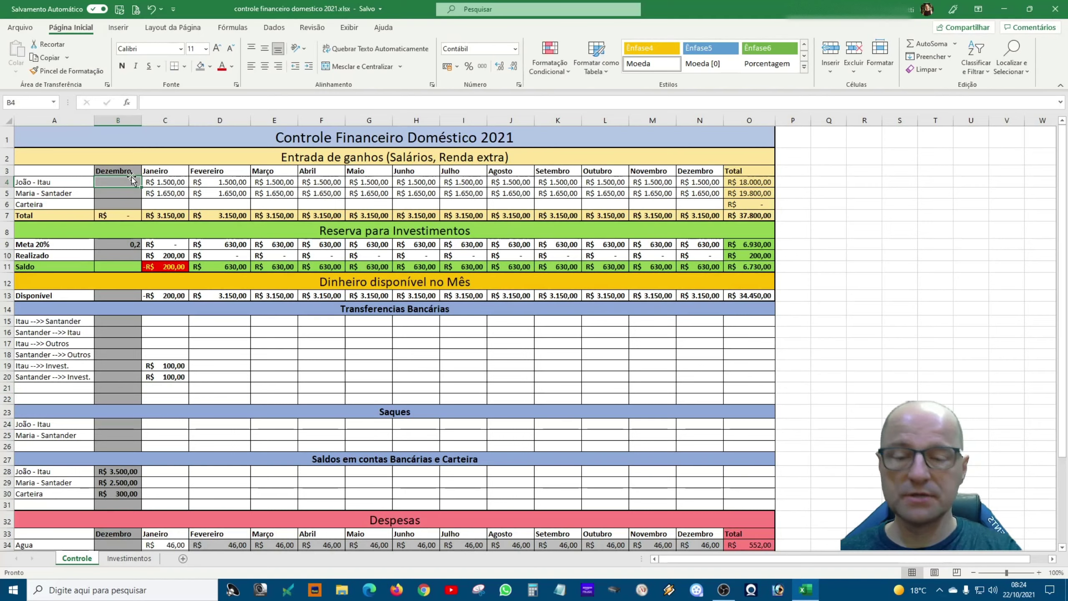
text(=)
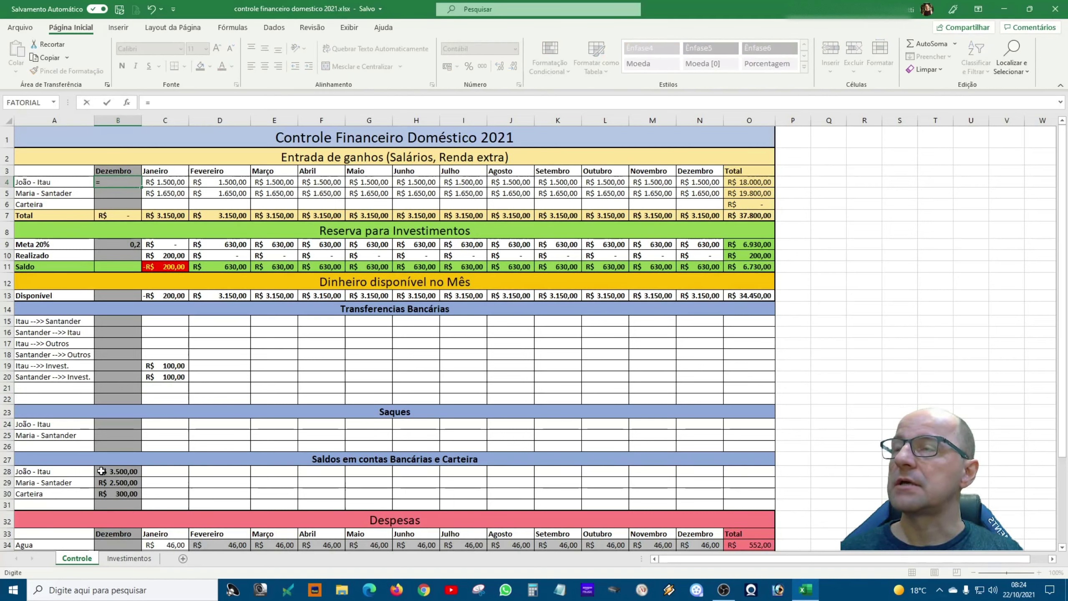
click(101, 471)
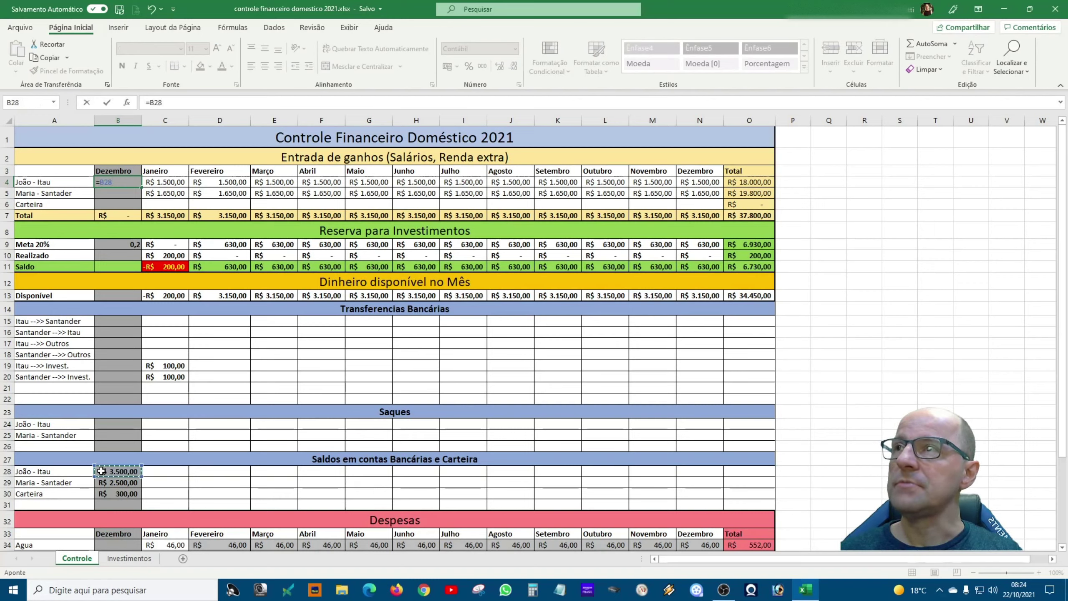
key(Return)
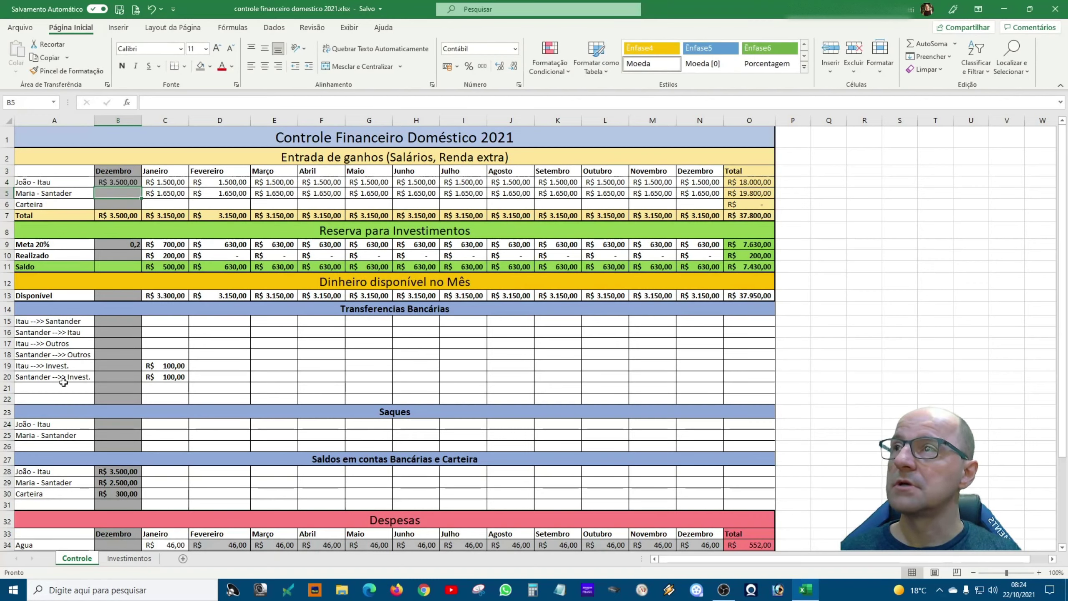
click(126, 182)
drag(142, 188, 142, 205)
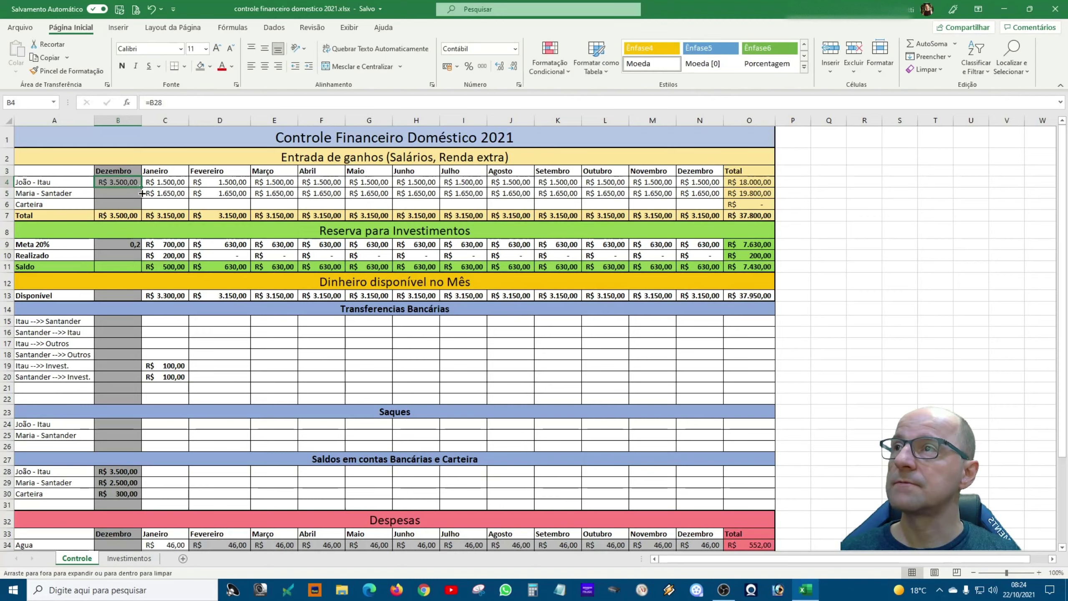
click(117, 183)
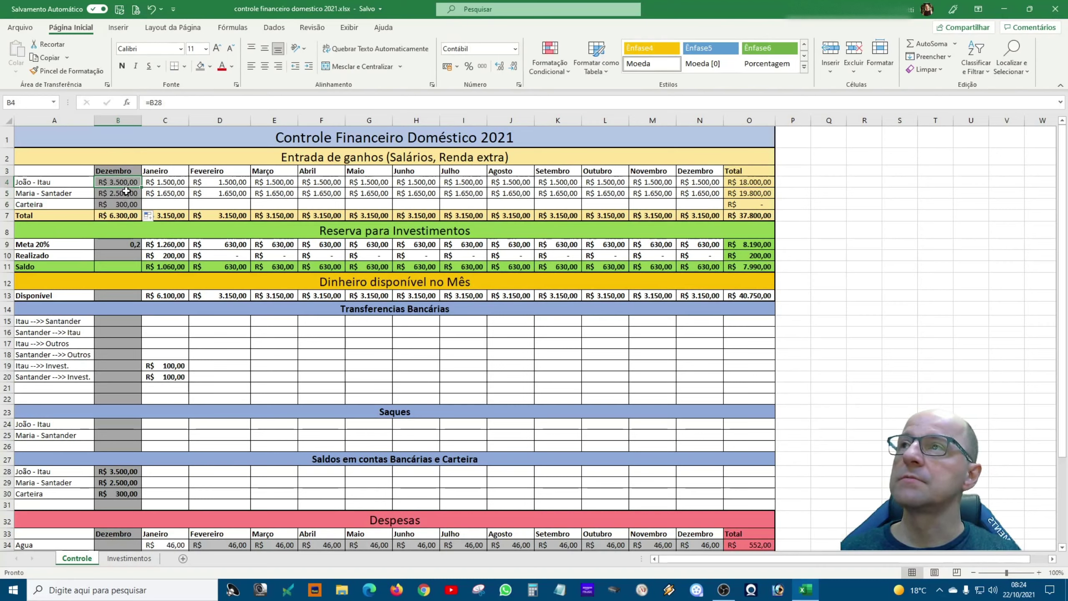
click(166, 247)
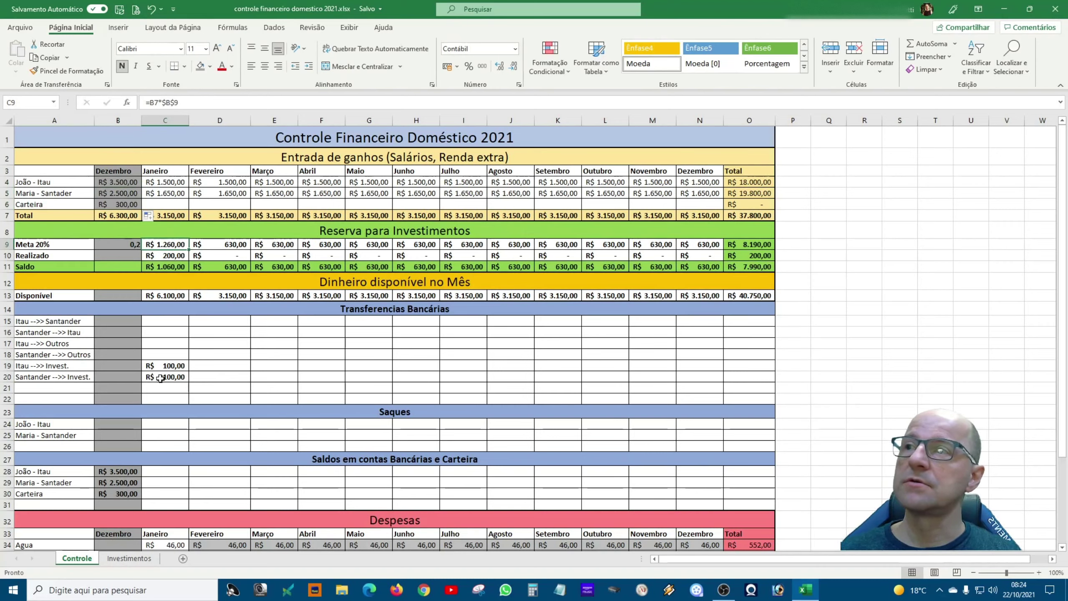
- Enter February test transfers of 500 in D19:D20, then change both to 300
click(198, 366)
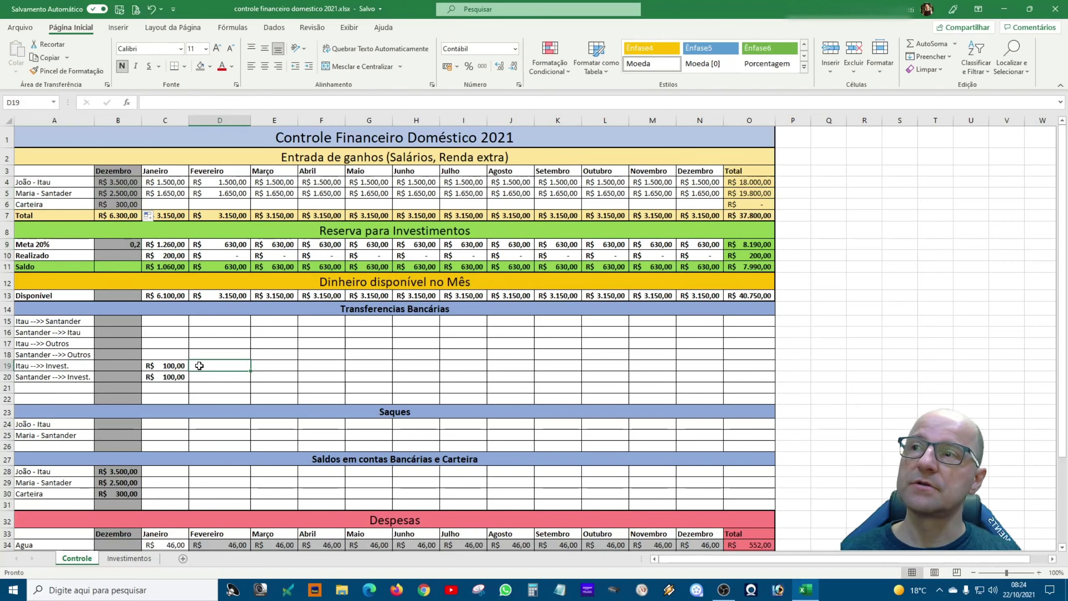
text(500)
key(Return)
text(500)
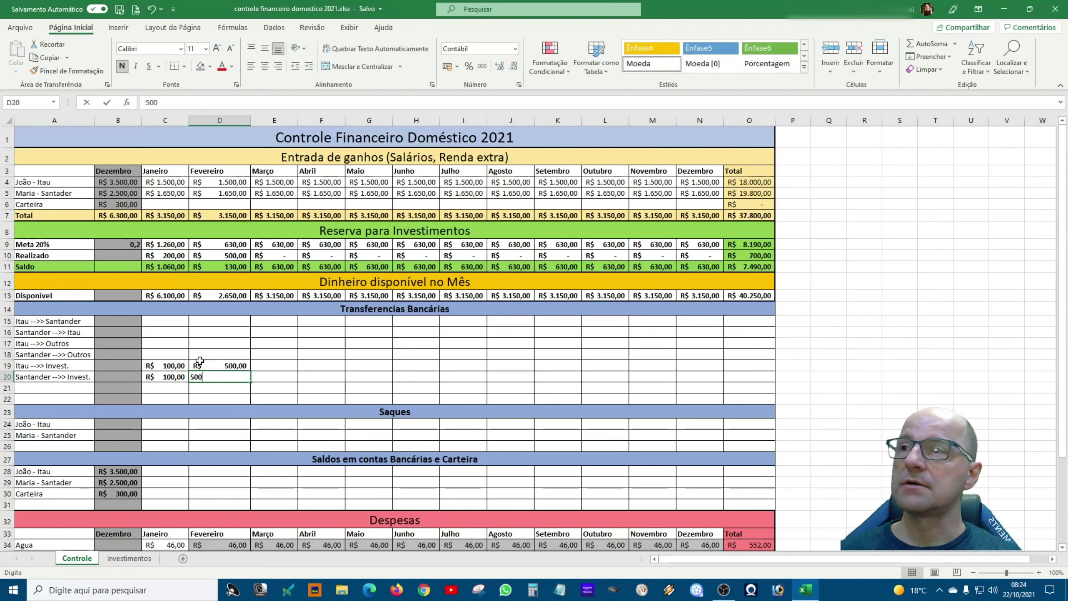
key(Return)
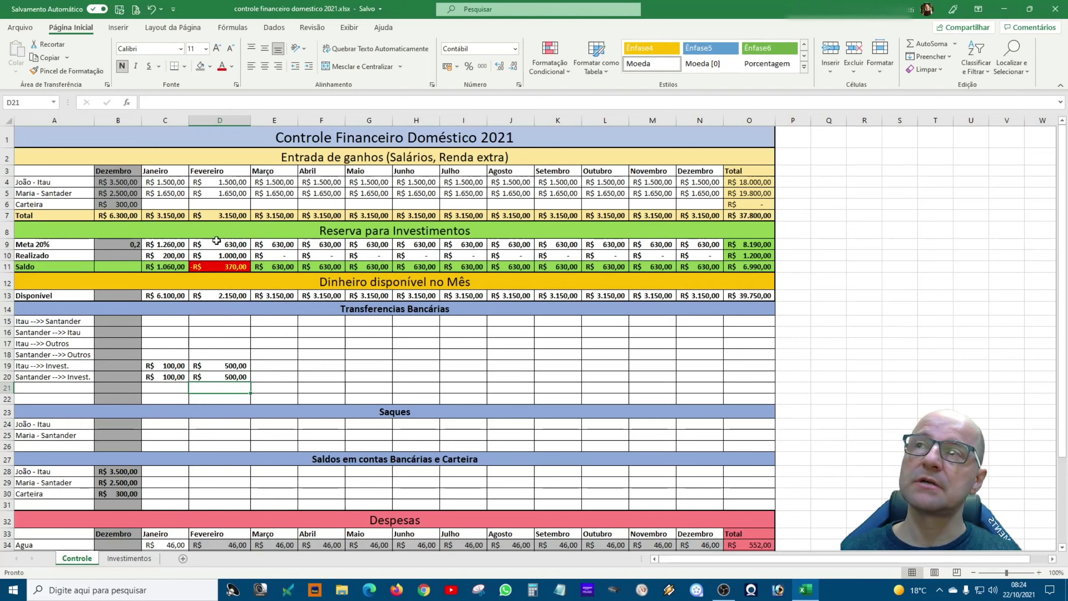
click(217, 365)
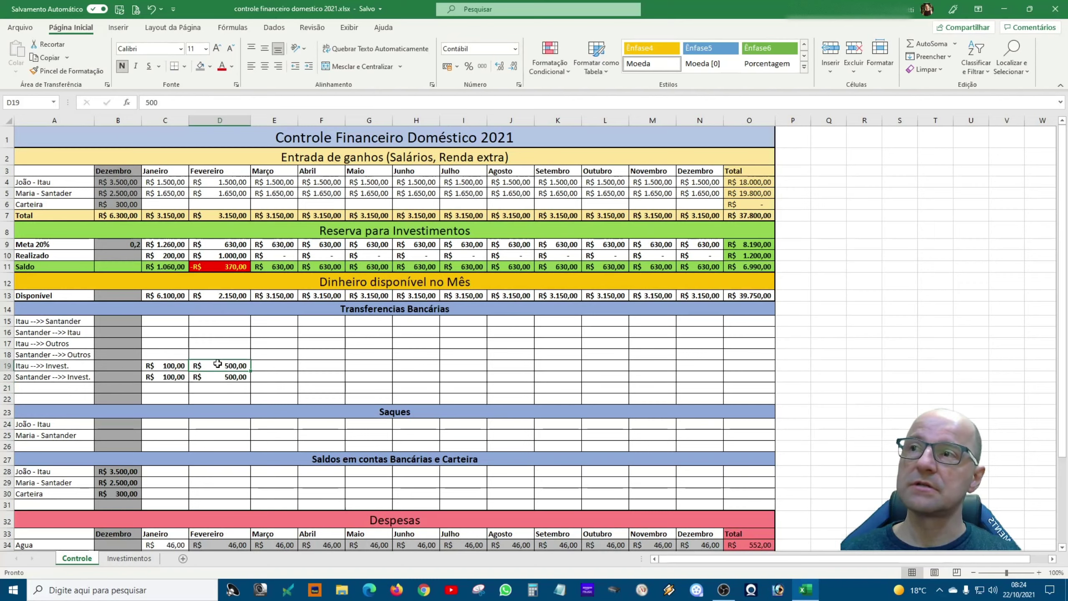
text(300)
key(Return)
text(300)
key(Return)
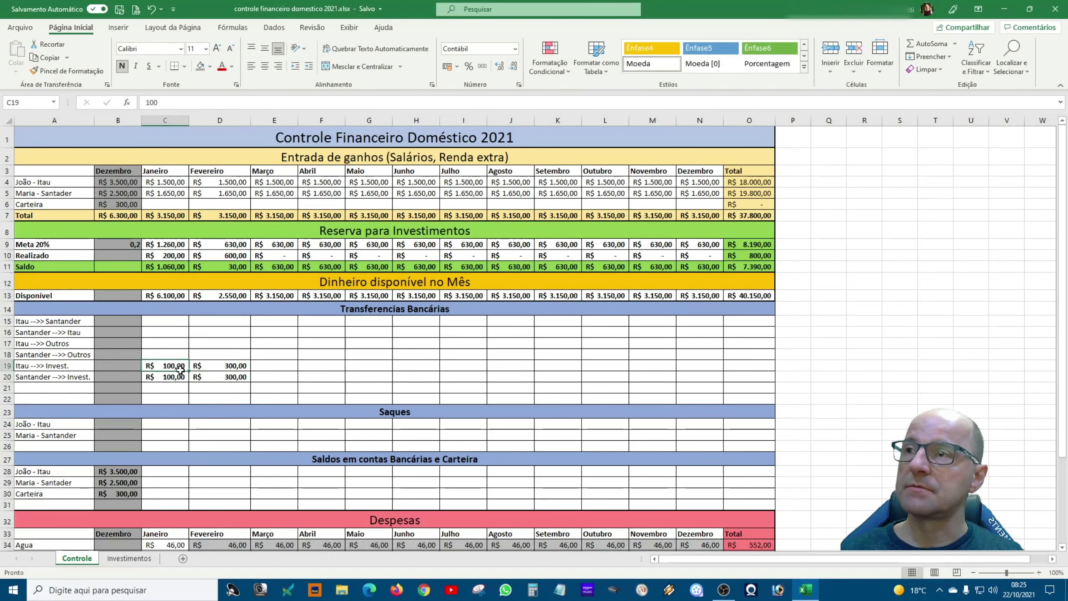
- Clear all test transfer values in C19:D20
drag(181, 367, 227, 375)
key(Delete)
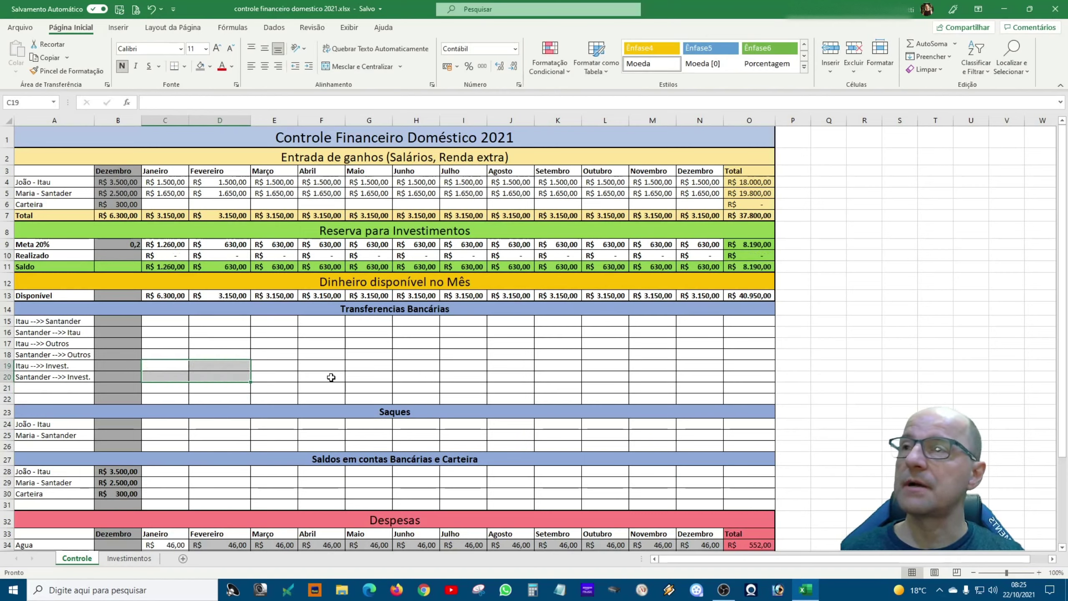
click(268, 364)
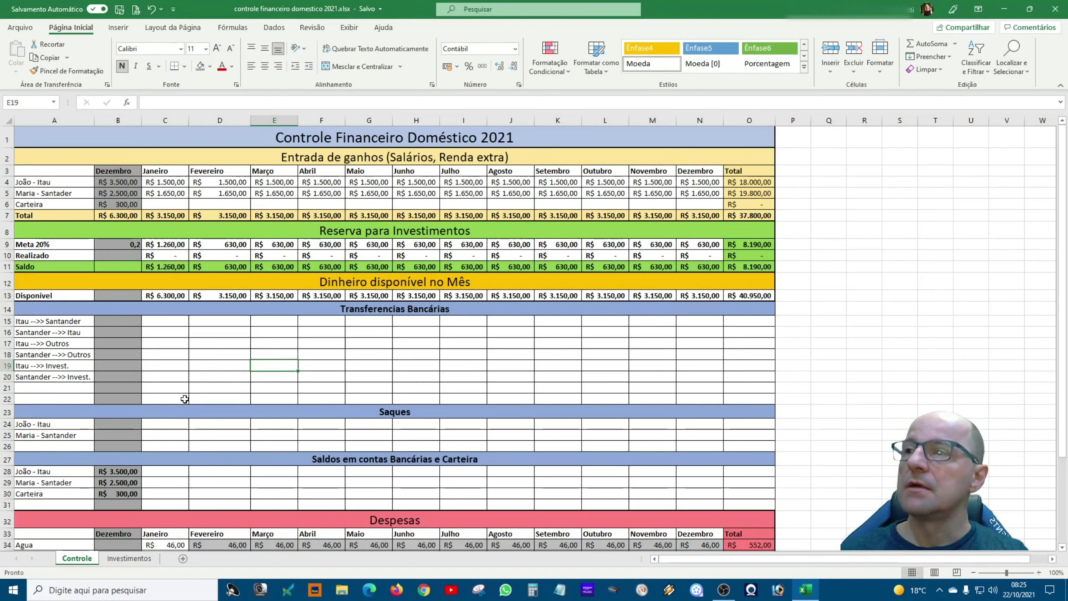
- Start João's January Itau balance in C28 as (B28+C4+C16): December balance, income and incoming transfer
click(154, 474)
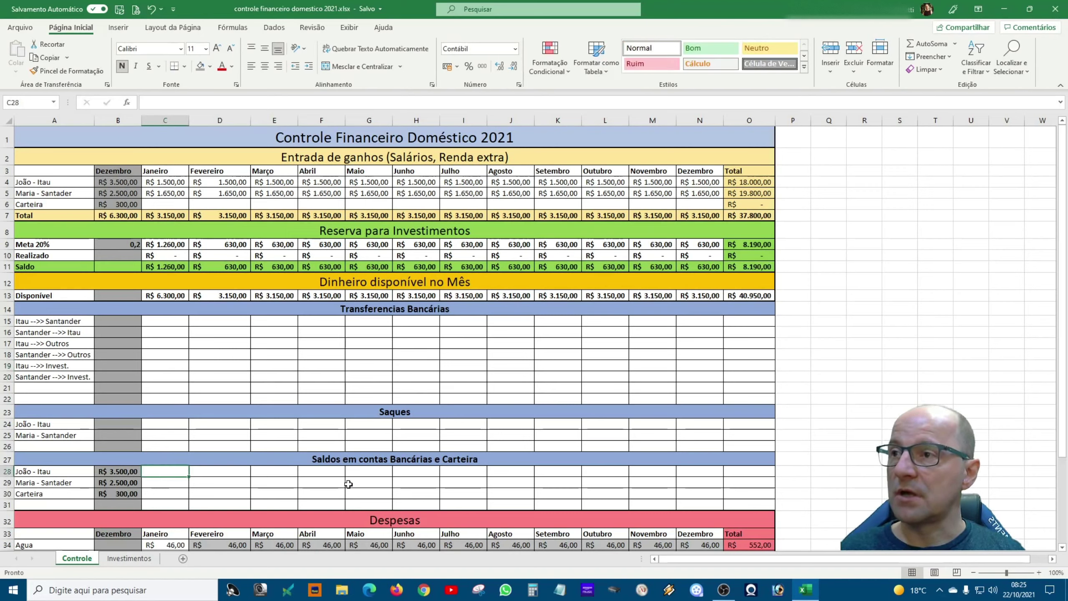
text(=)
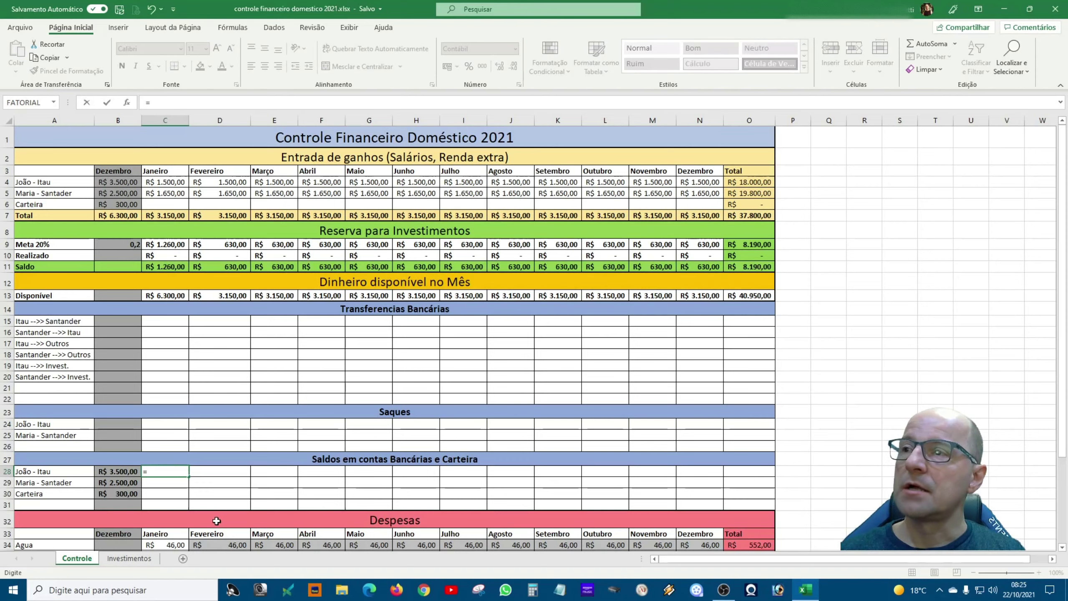
click(106, 472)
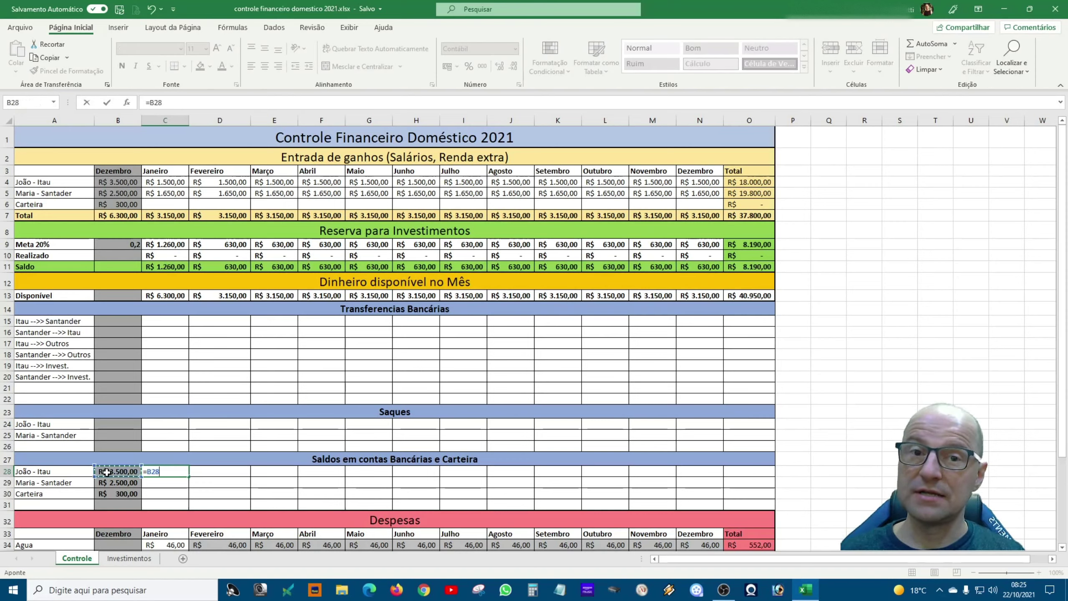
text(+)
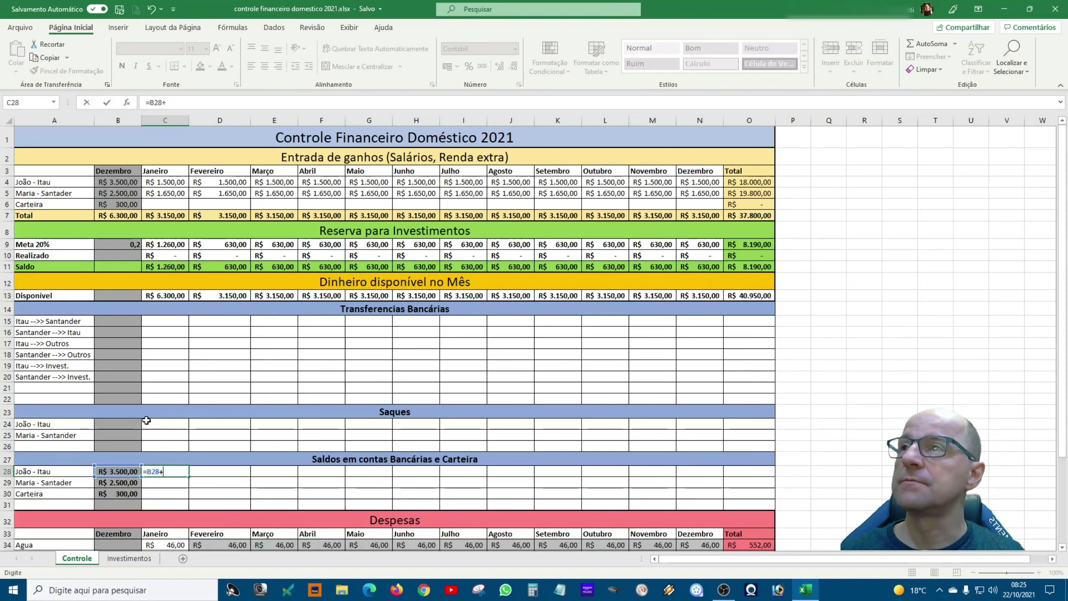
click(166, 182)
text(+)
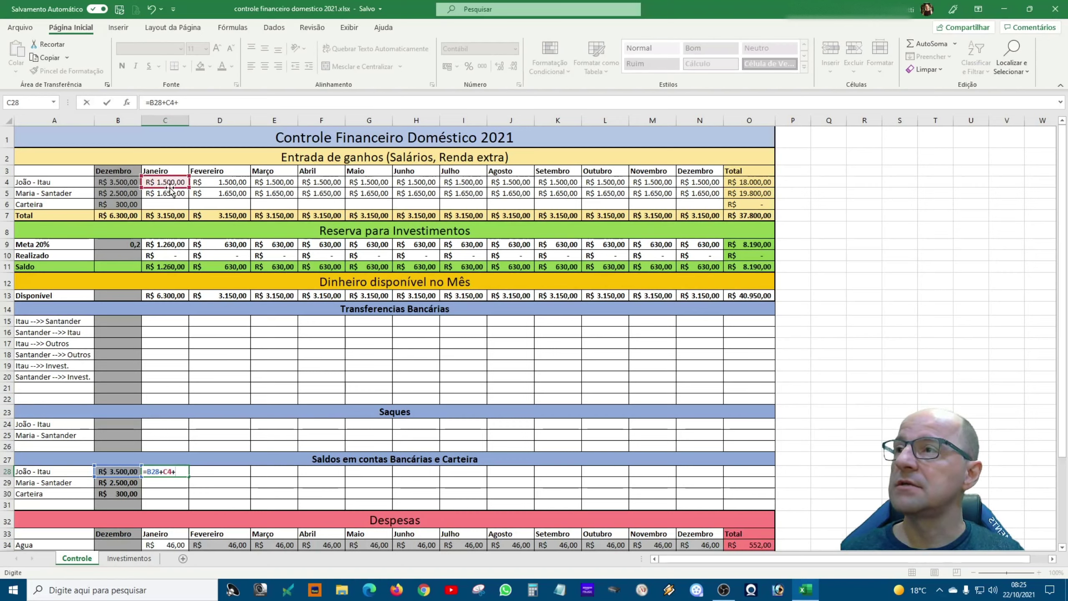
click(150, 333)
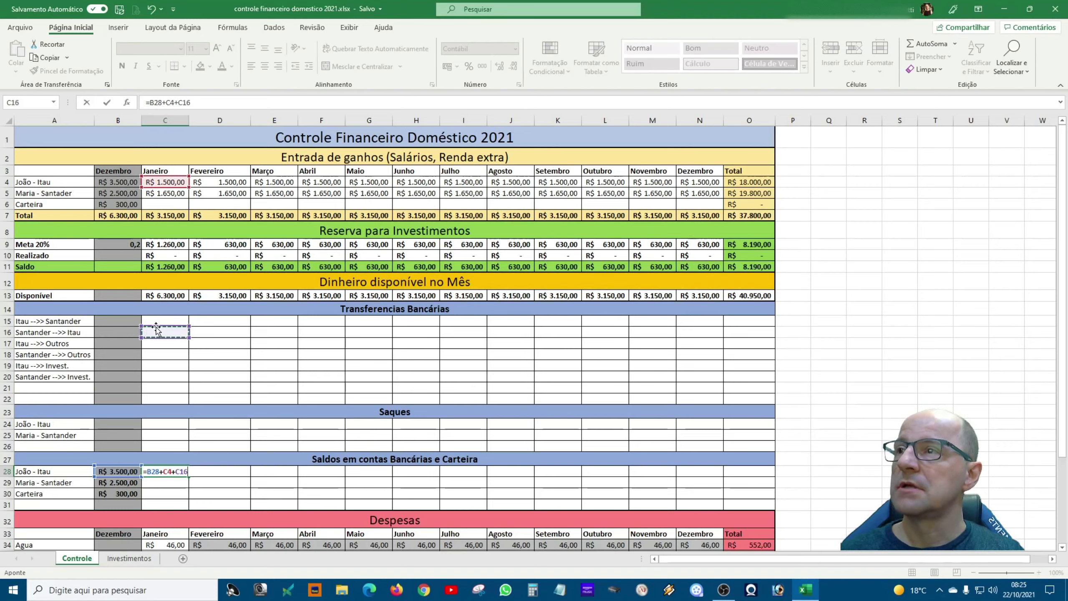
text())
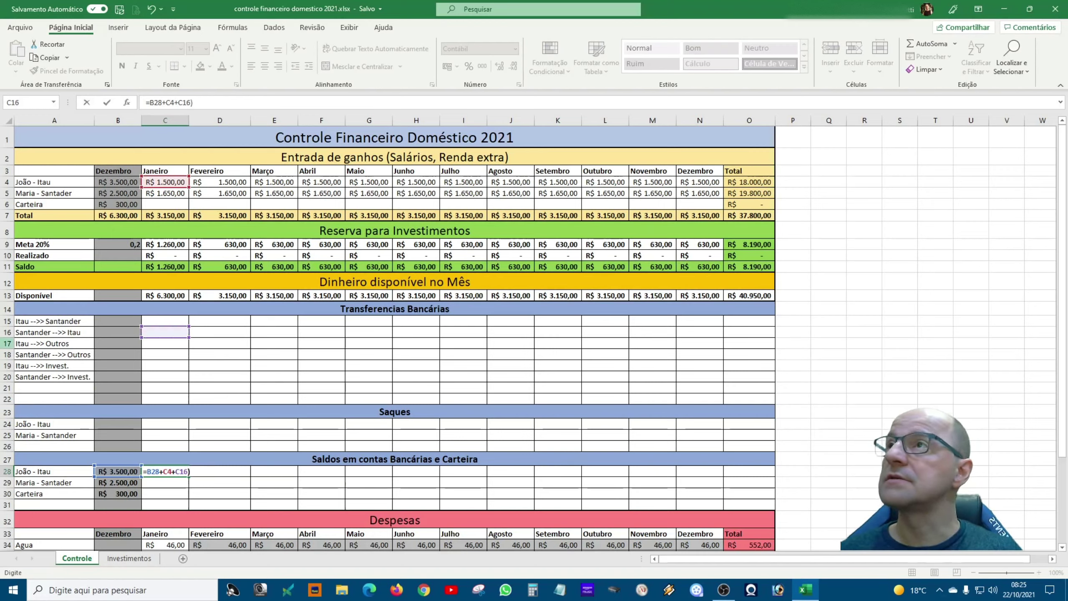
click(152, 103)
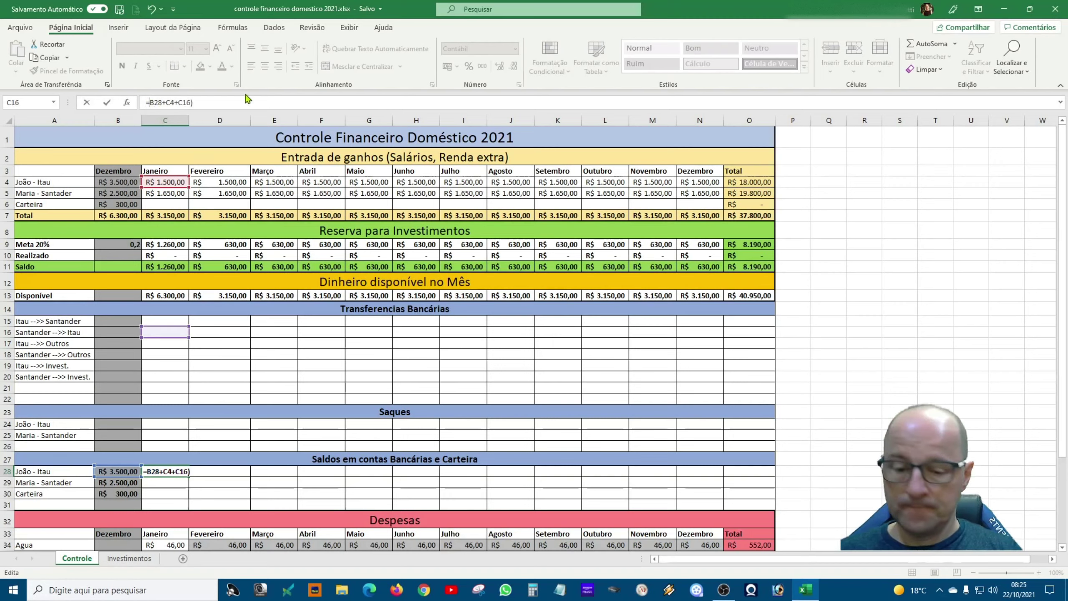
text(()
key(Return)
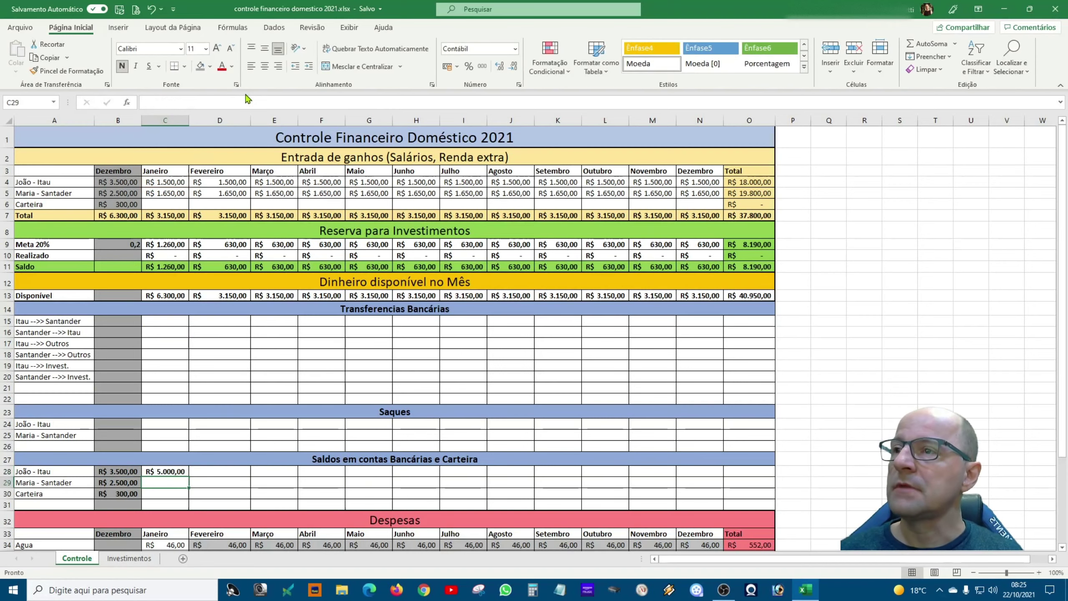
- Subtract outgoing transfers C15, C17 and C19 in C28, giving R$ 5.000,00
click(184, 471)
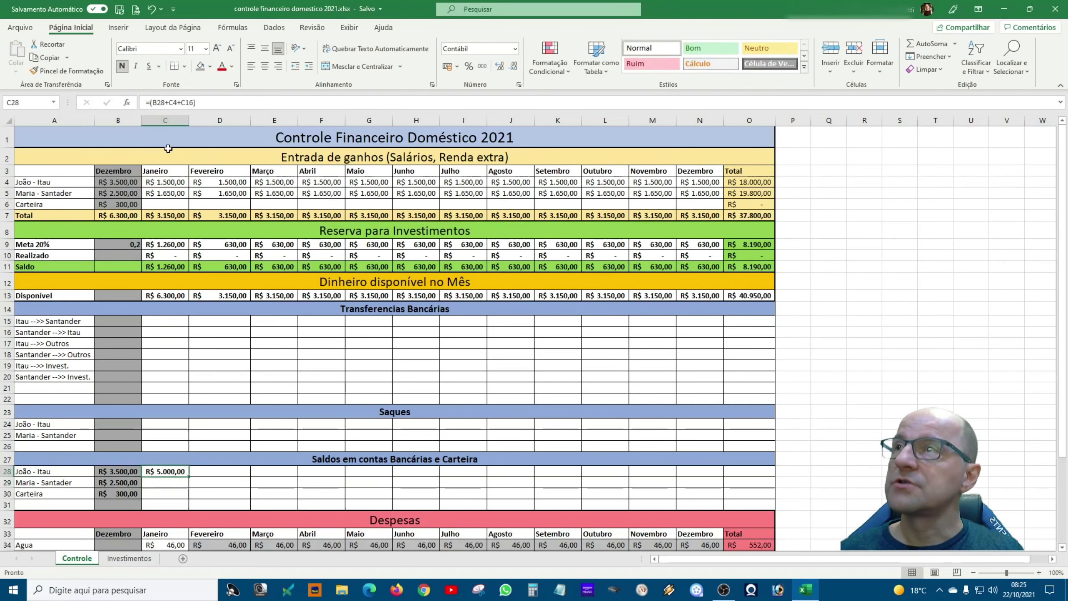
click(206, 103)
text(+)
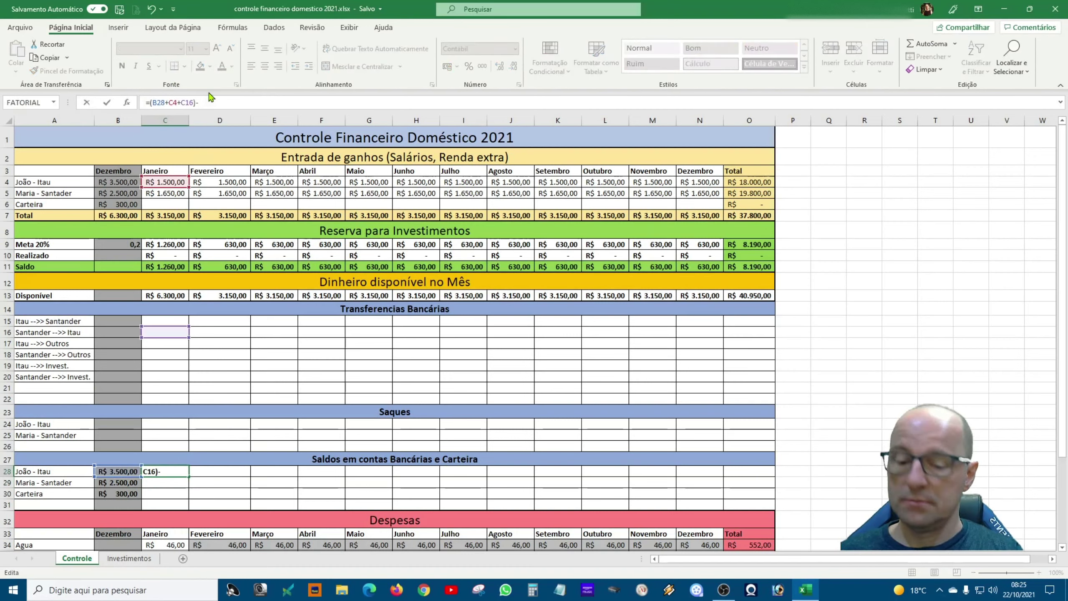
text(()
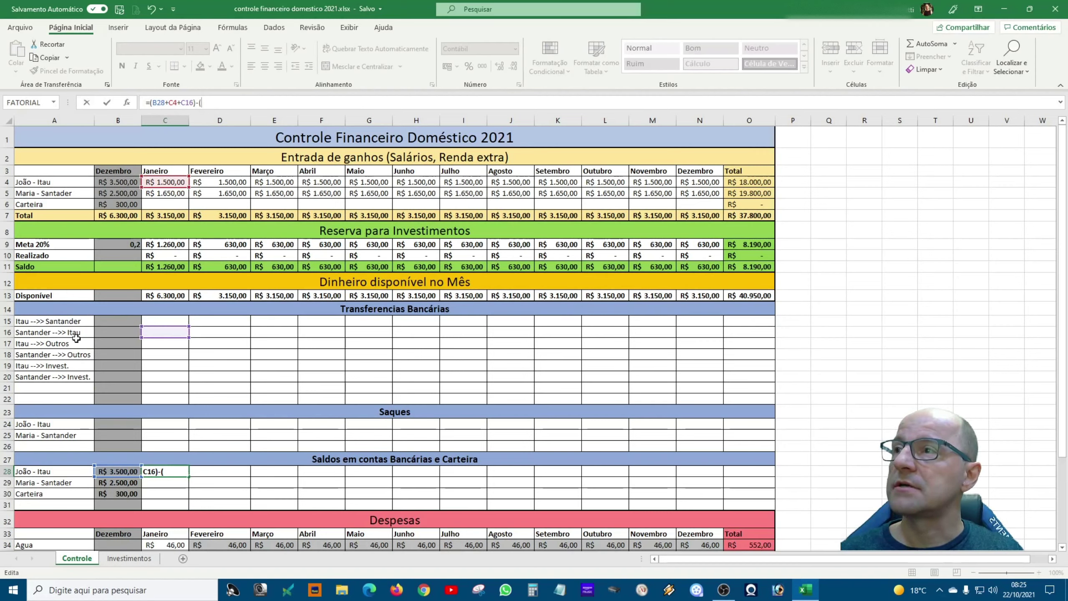
click(170, 320)
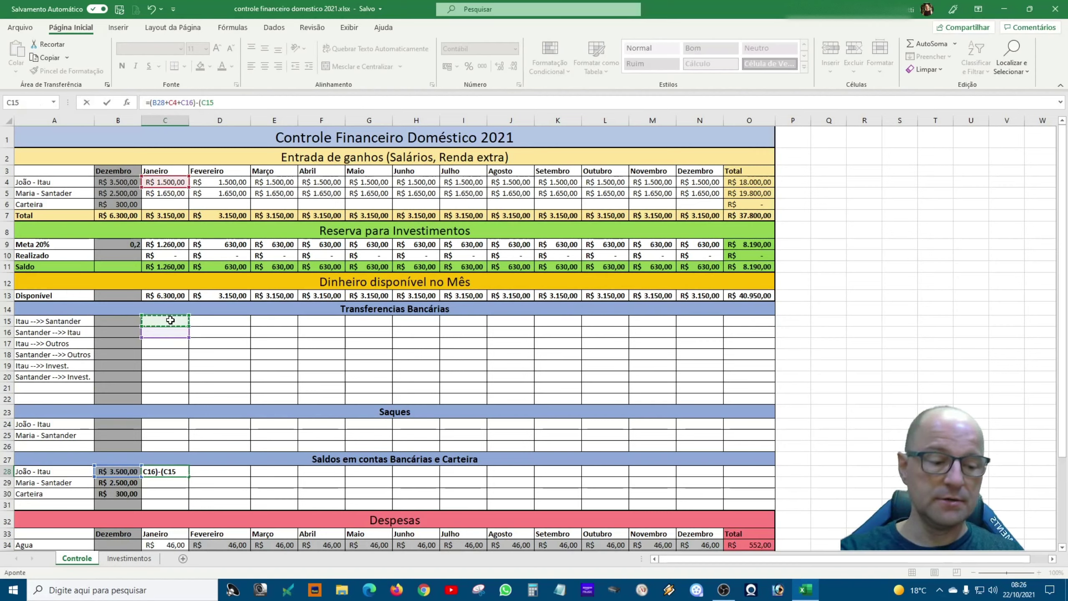
text(+)
click(161, 346)
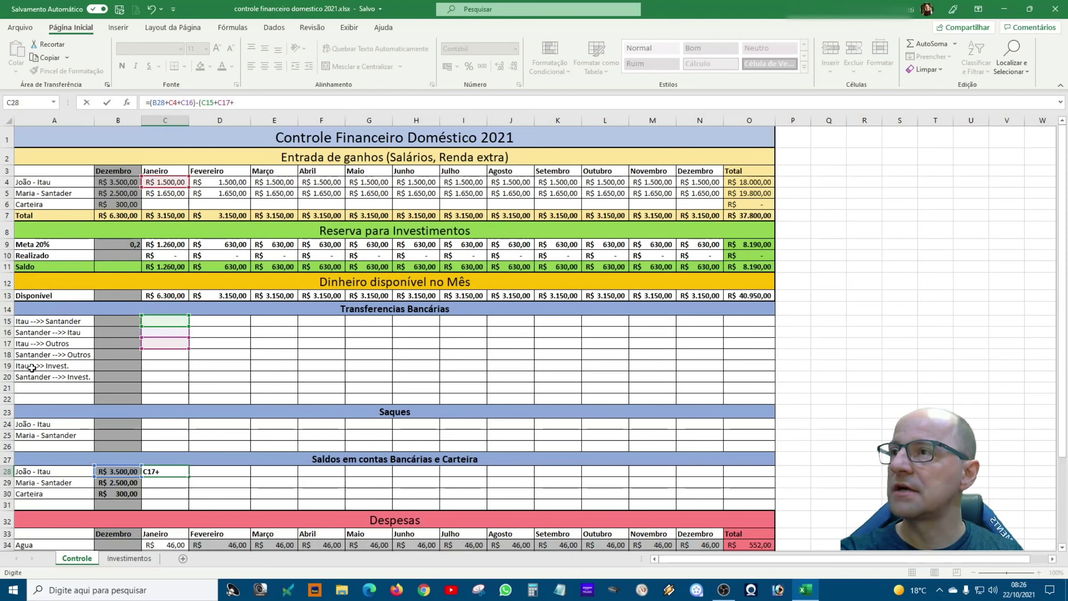
click(159, 366)
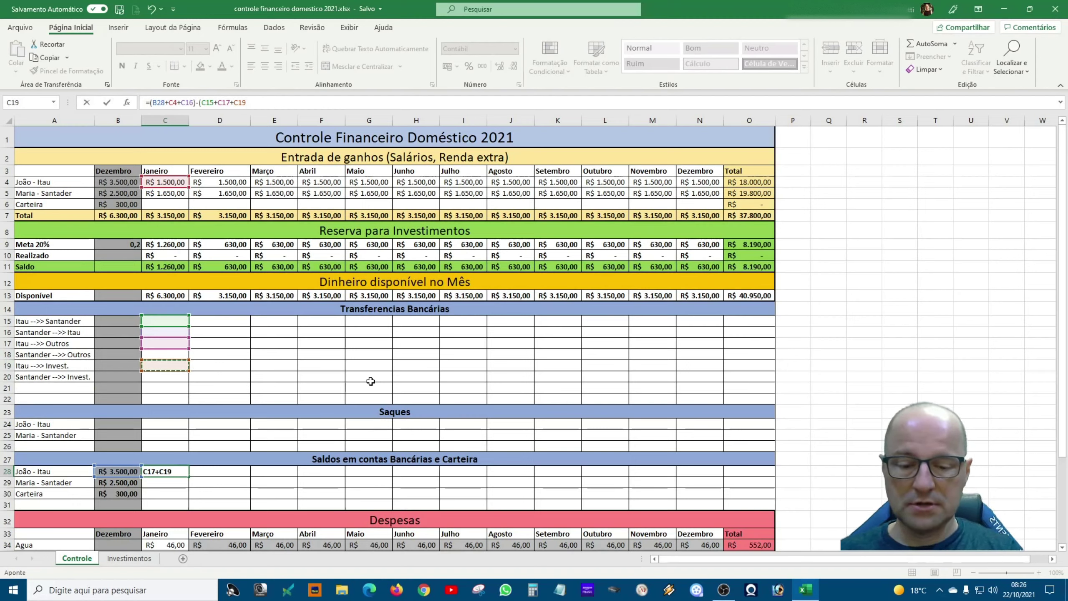
text())
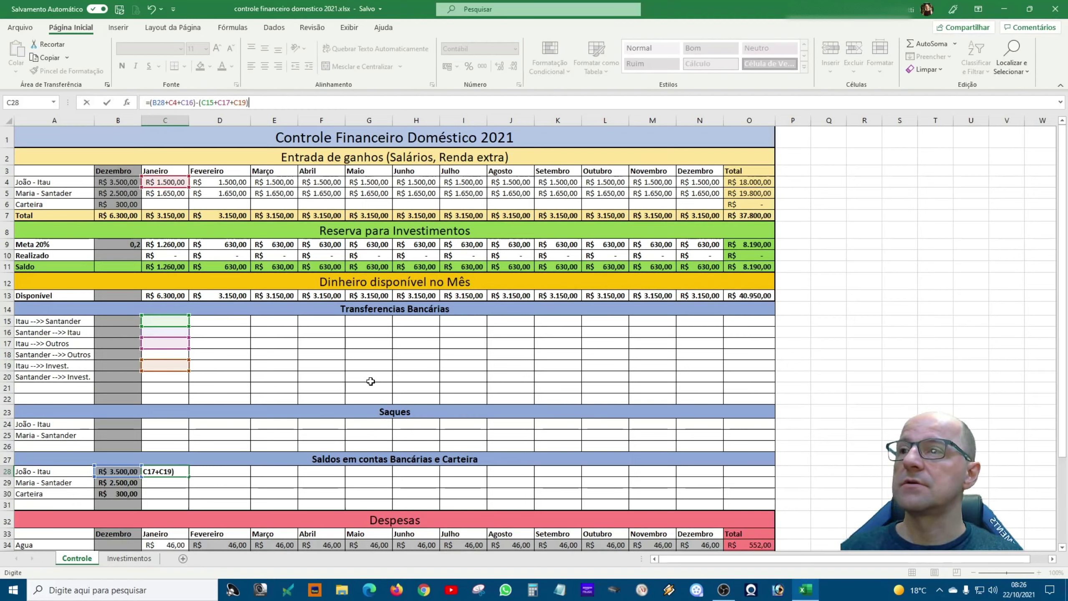
key(Return)
click(183, 468)
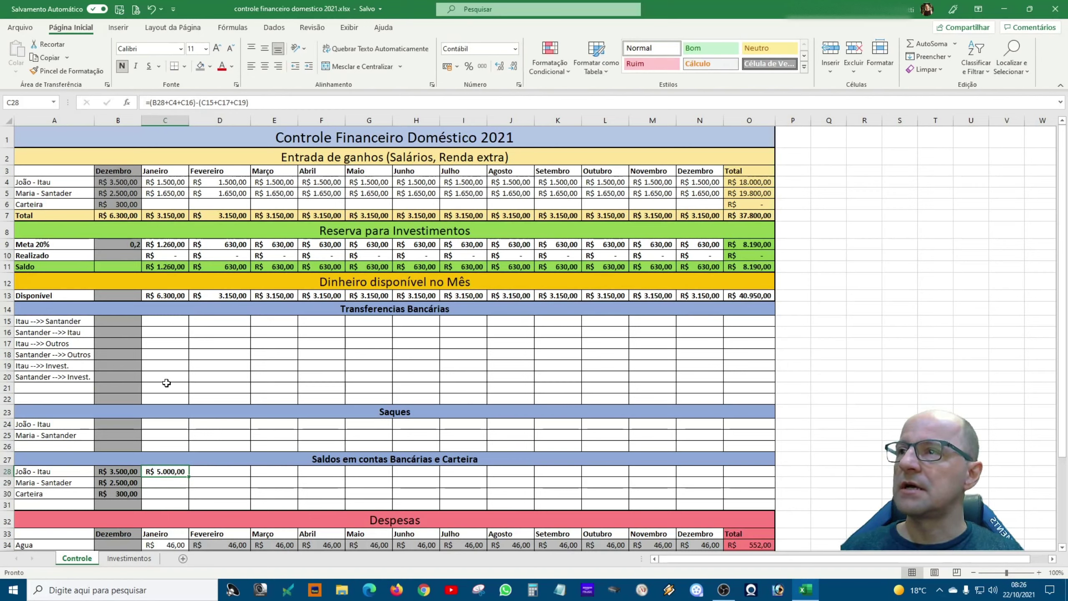
click(168, 365)
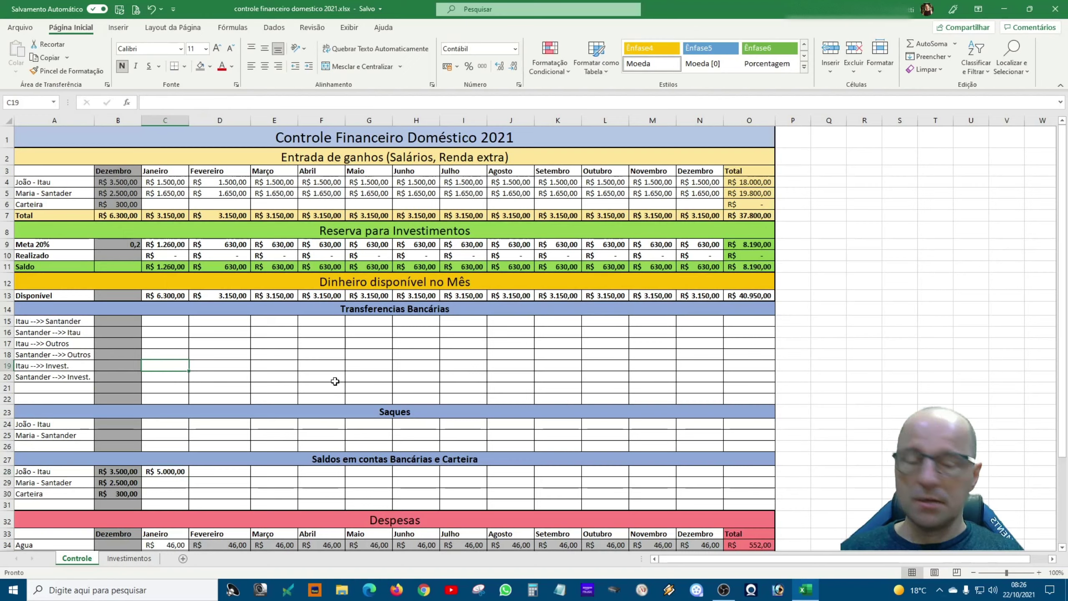
- Enter 100 as the January Itau to investment test transfer in C19
text(100)
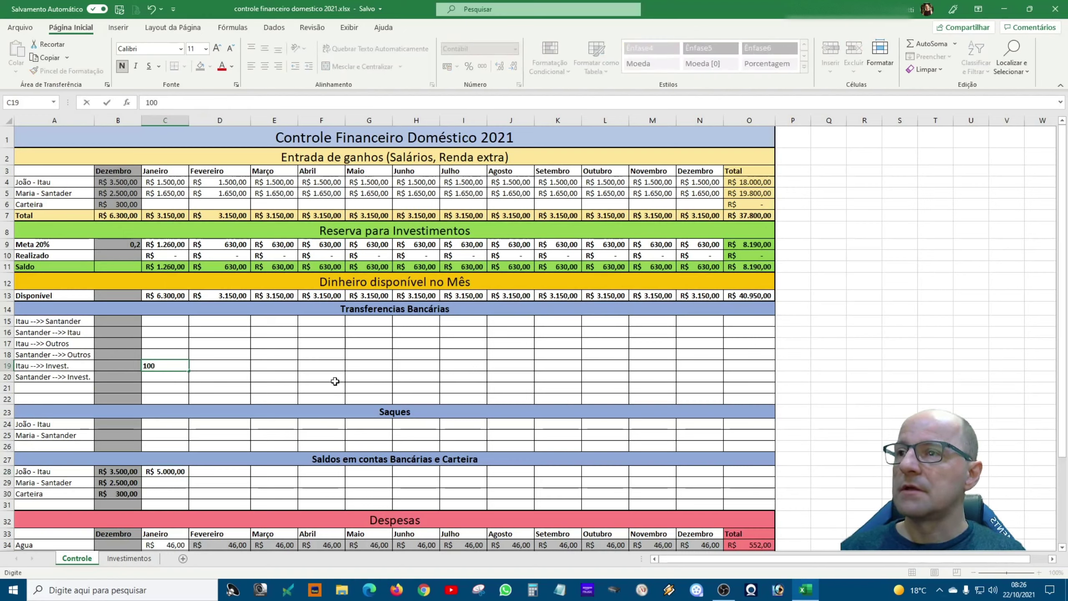
key(Return)
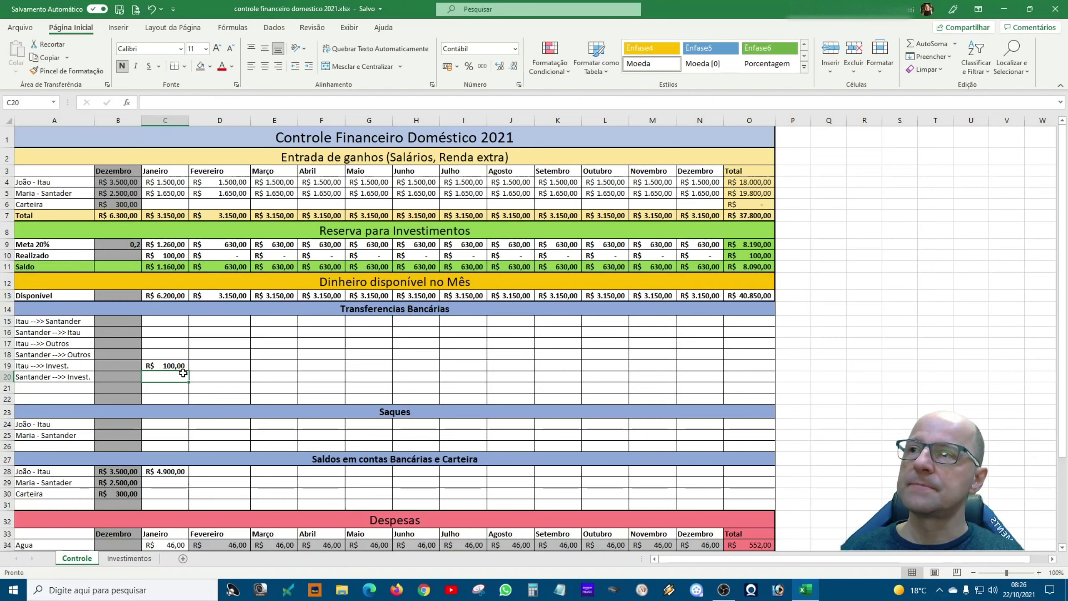
- Start Maria's January Santander balance in C29 as B29+C5+C15
click(169, 483)
text(=)
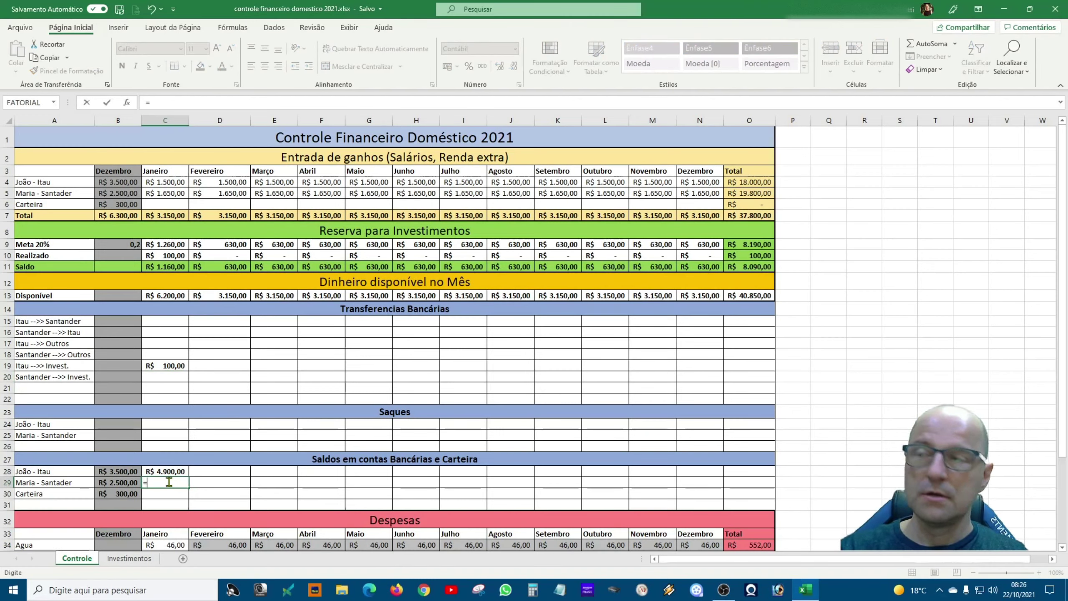
click(130, 482)
text(+)
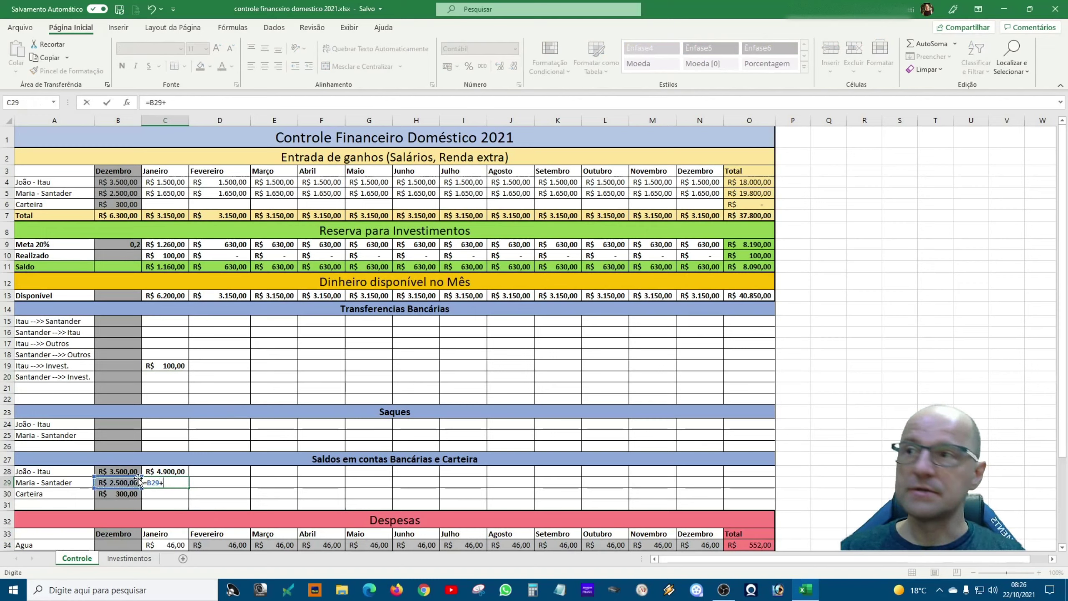
click(158, 193)
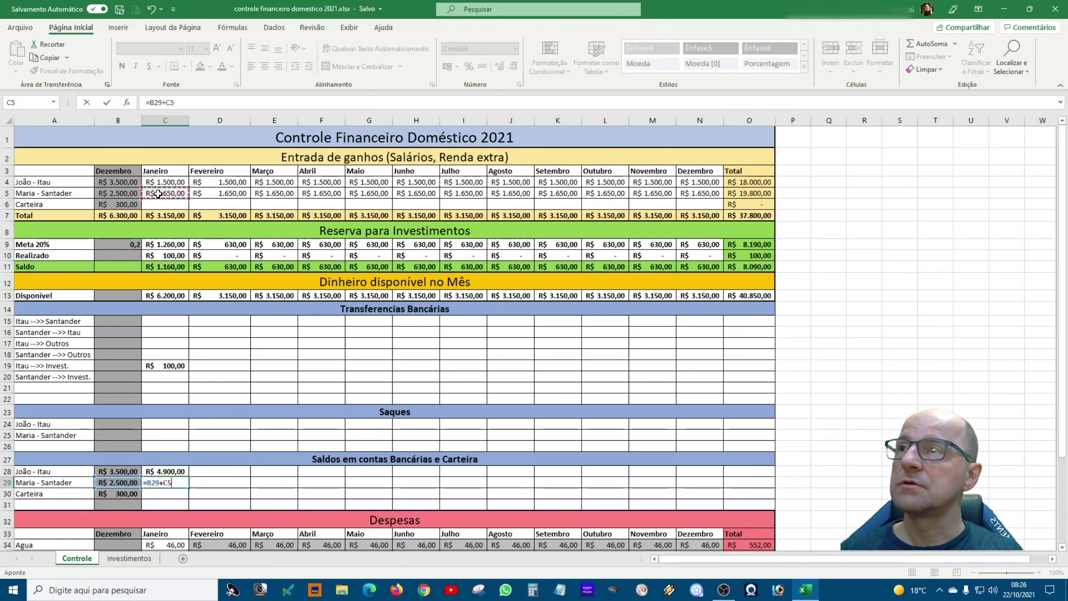
text(+)
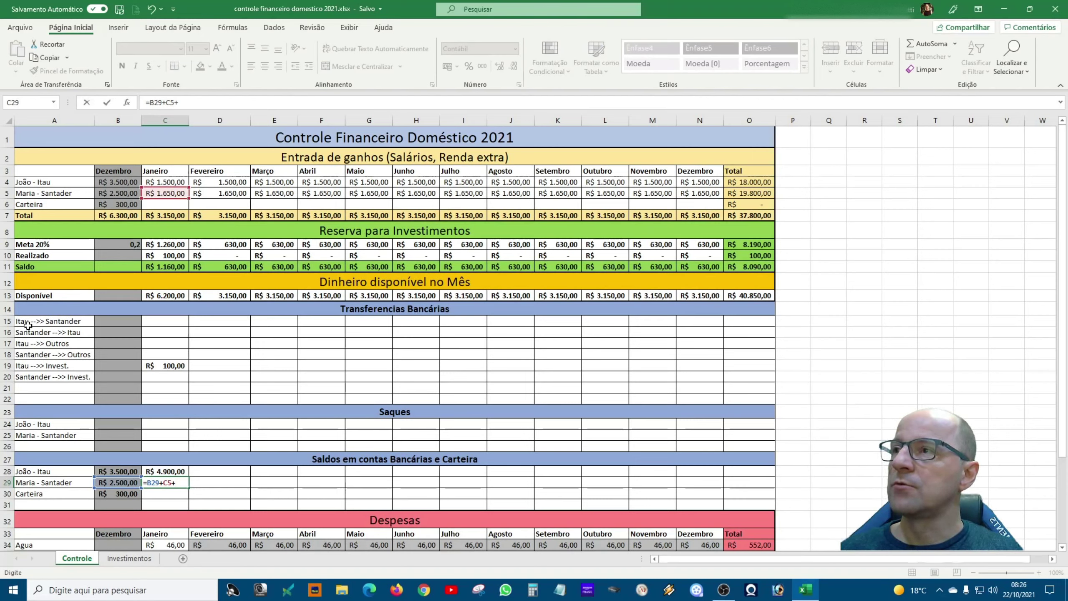
click(157, 320)
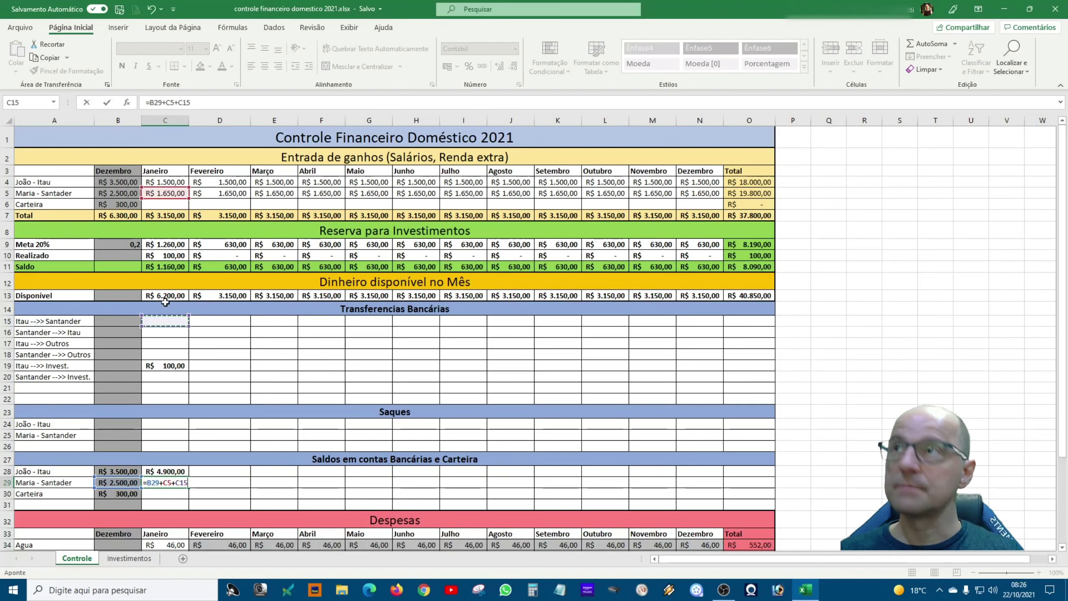
- Group the additions in parentheses and subtract C16, C18 and C20, giving R$ 4.150,00
click(212, 107)
text())
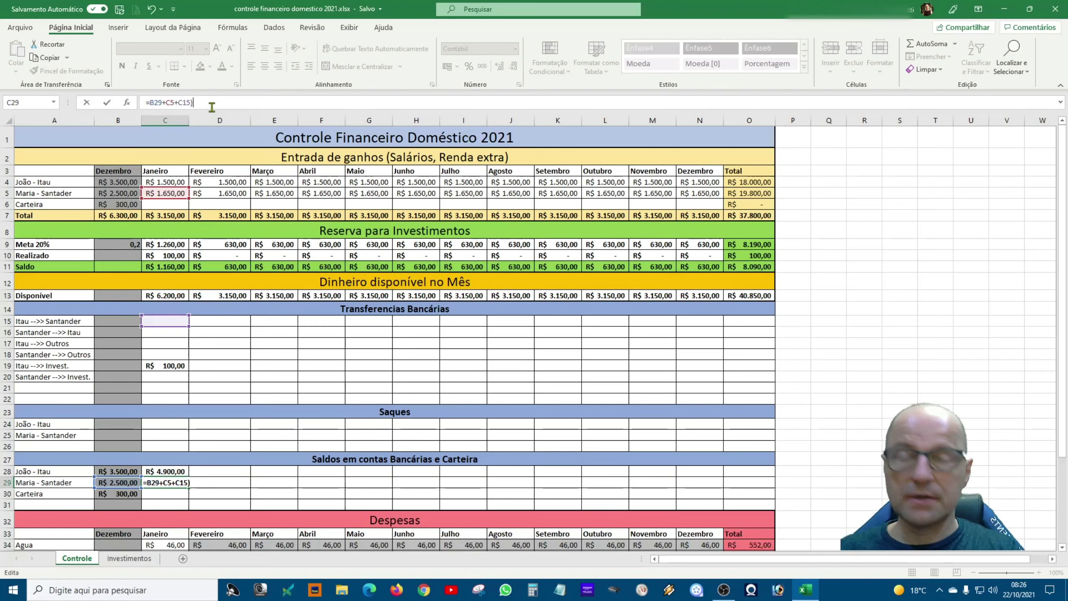
click(151, 102)
text(()
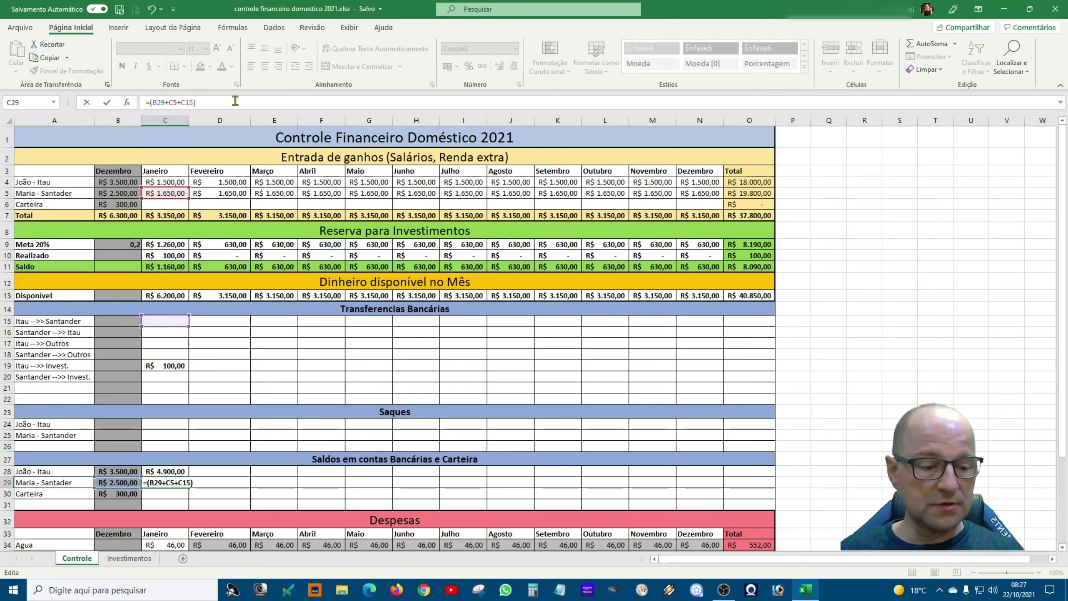
text(()
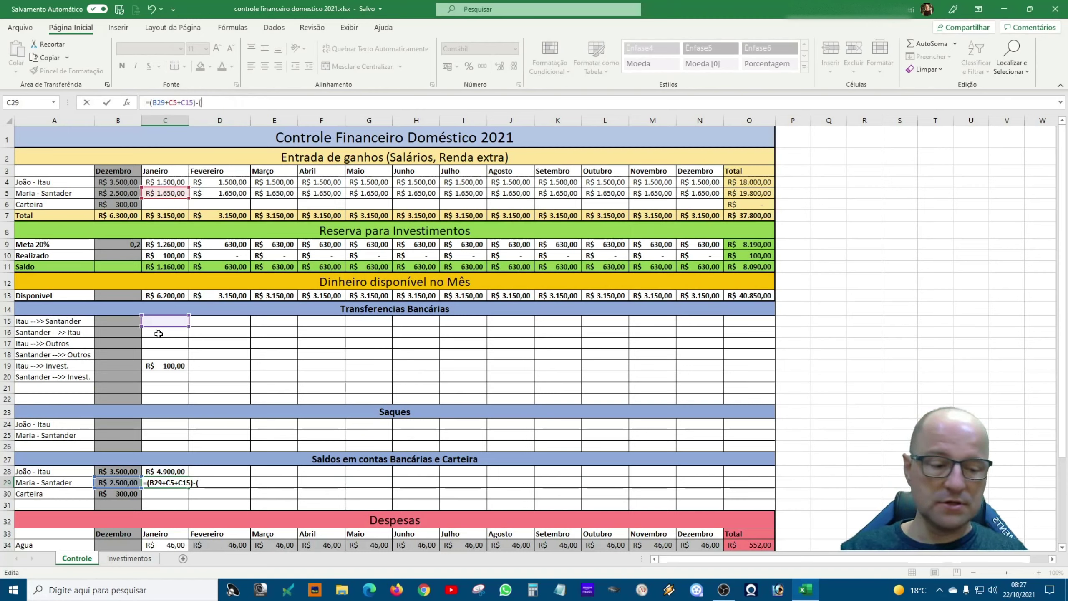
click(159, 333)
text(+)
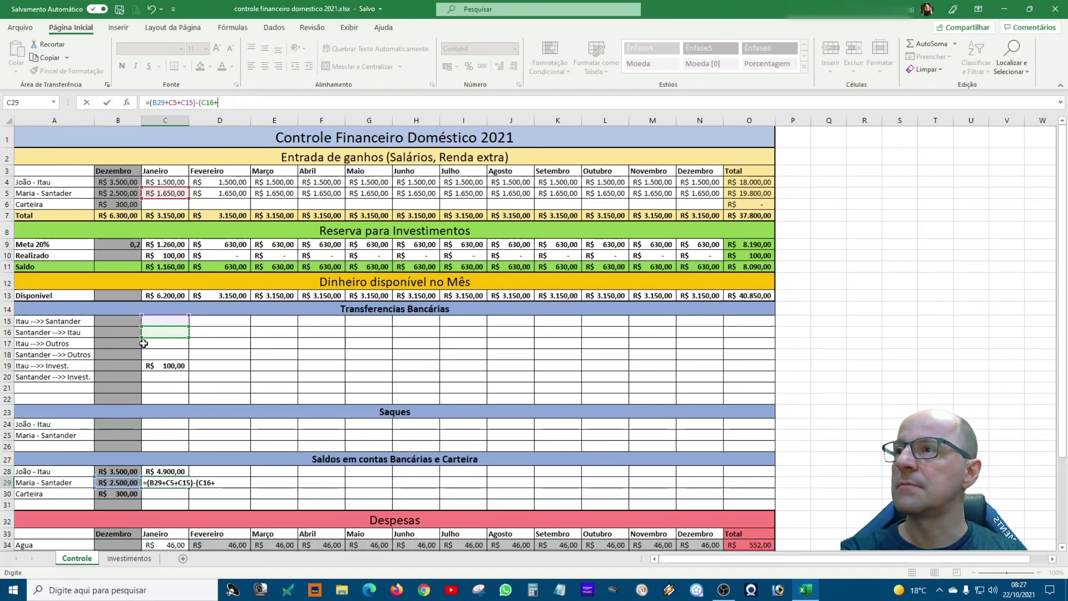
click(152, 356)
text(+)
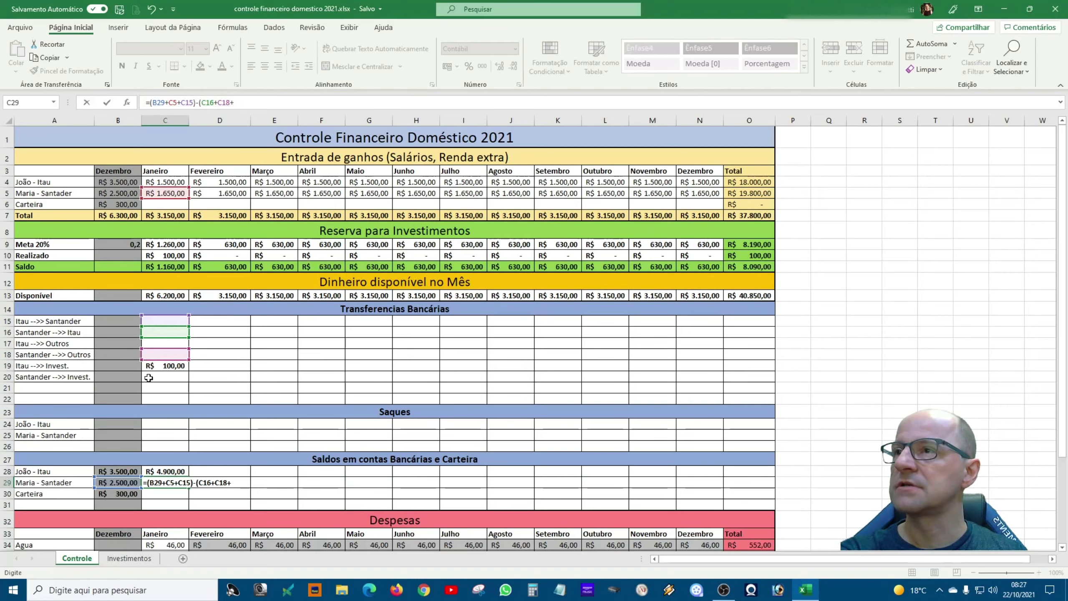
click(149, 378)
text(+)
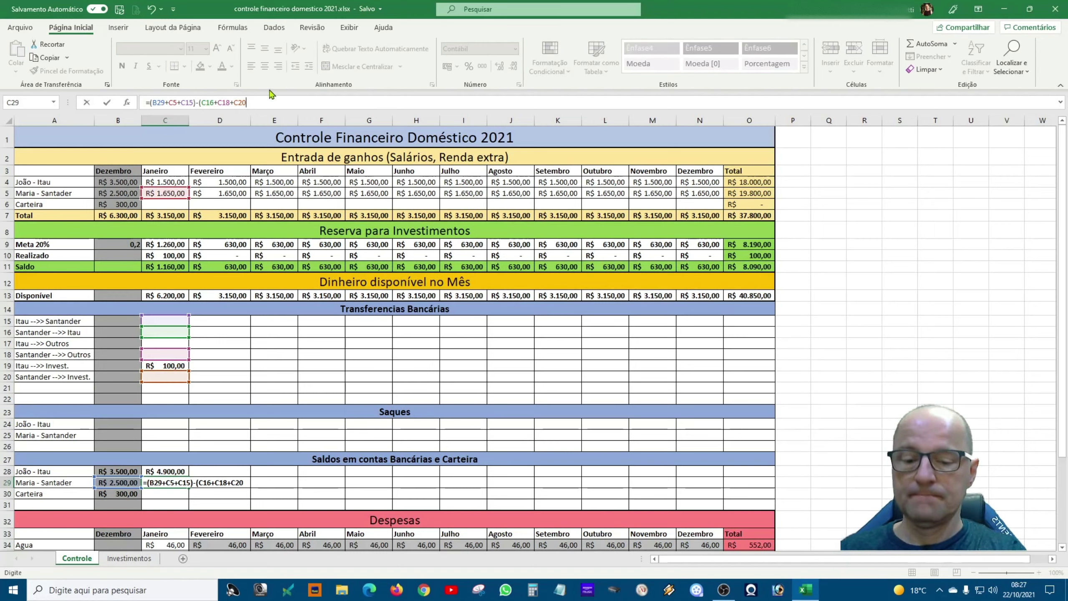
key(Return)
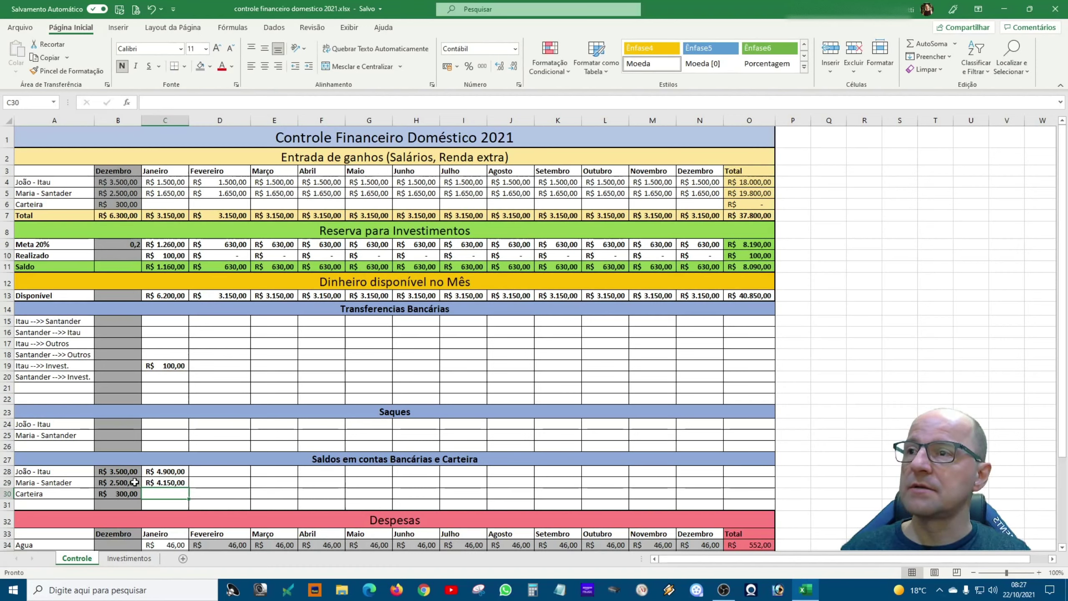
- Add withdrawals C24 to João's C28 and C25 to Maria's C29 subtracted terms
click(164, 471)
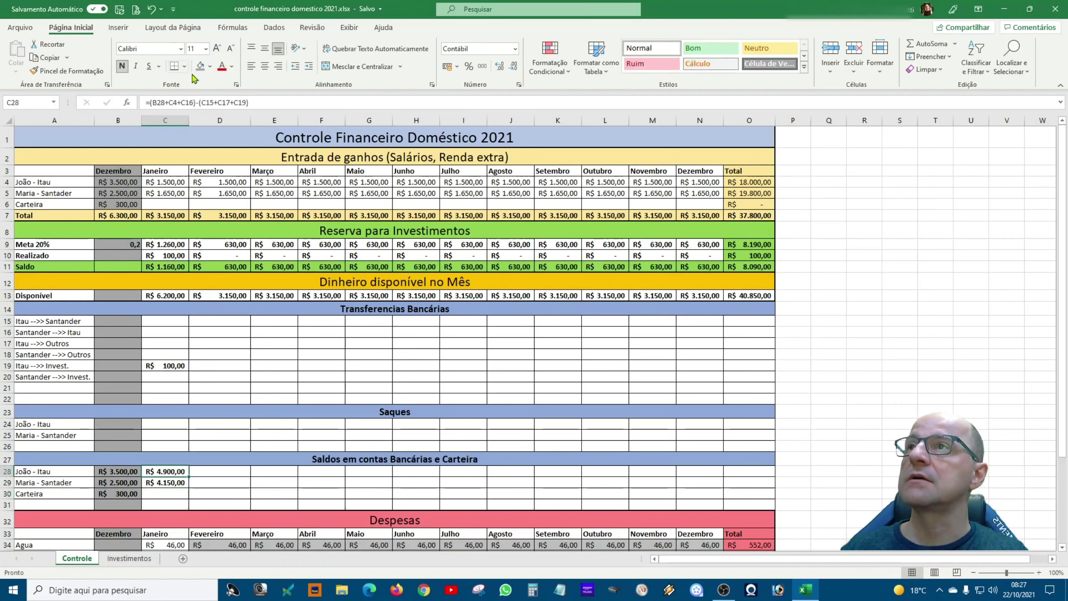
click(246, 102)
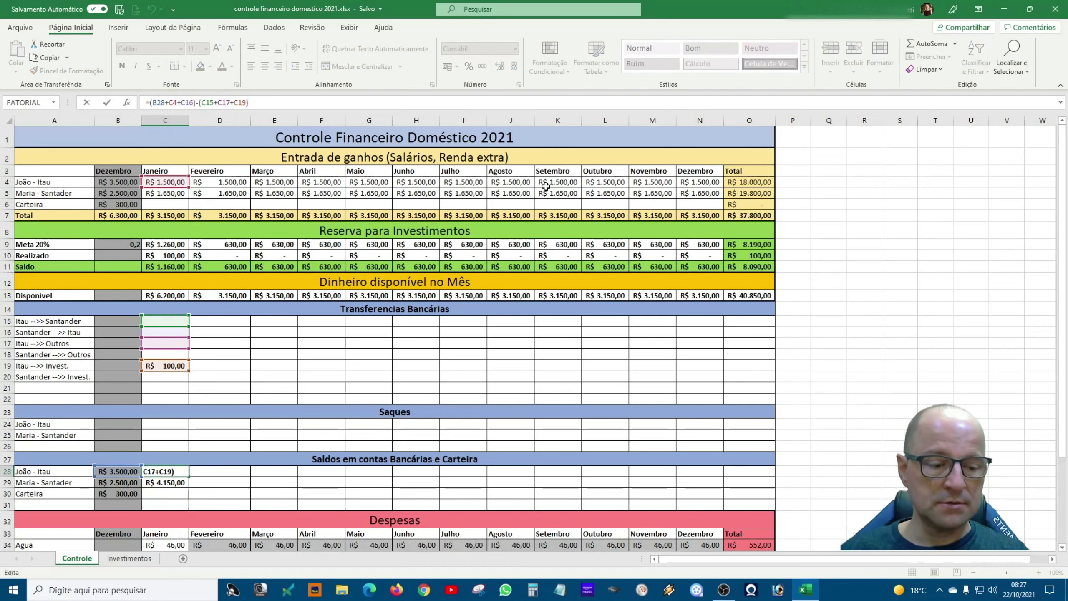
text(+)
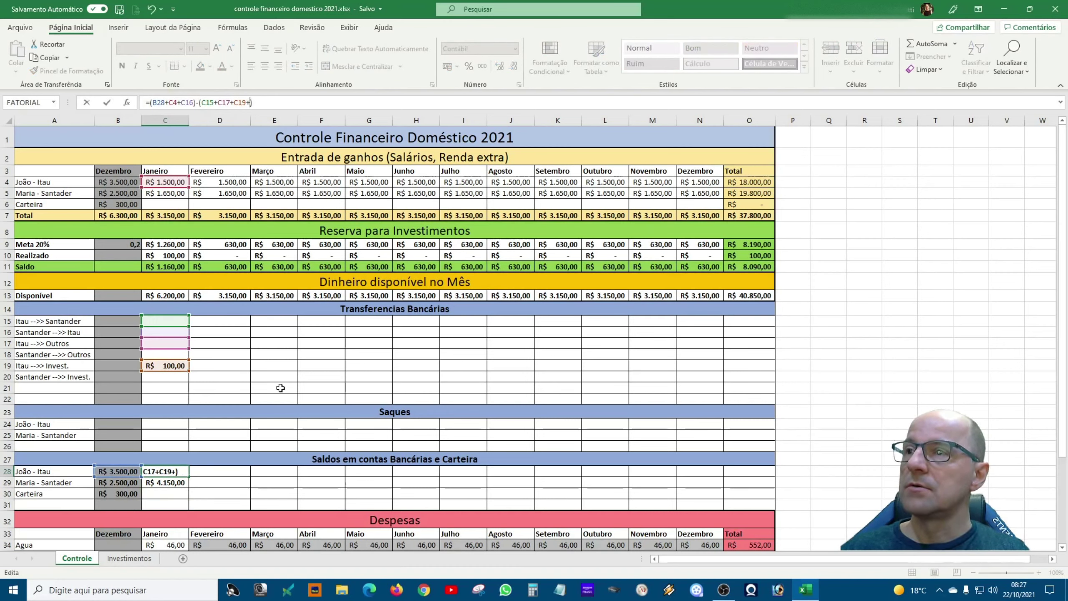
click(155, 421)
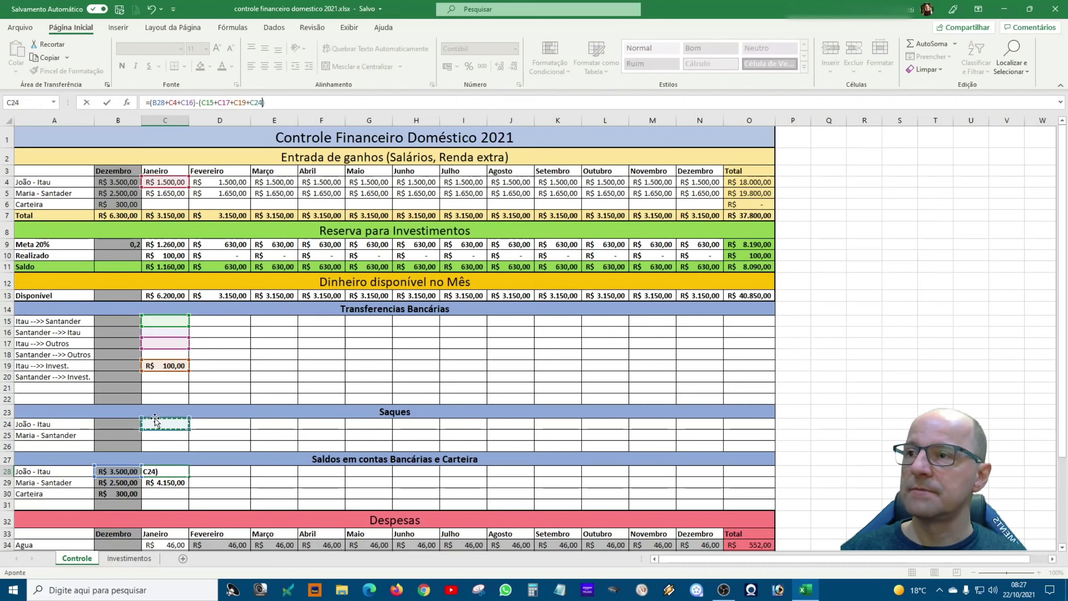
key(Return)
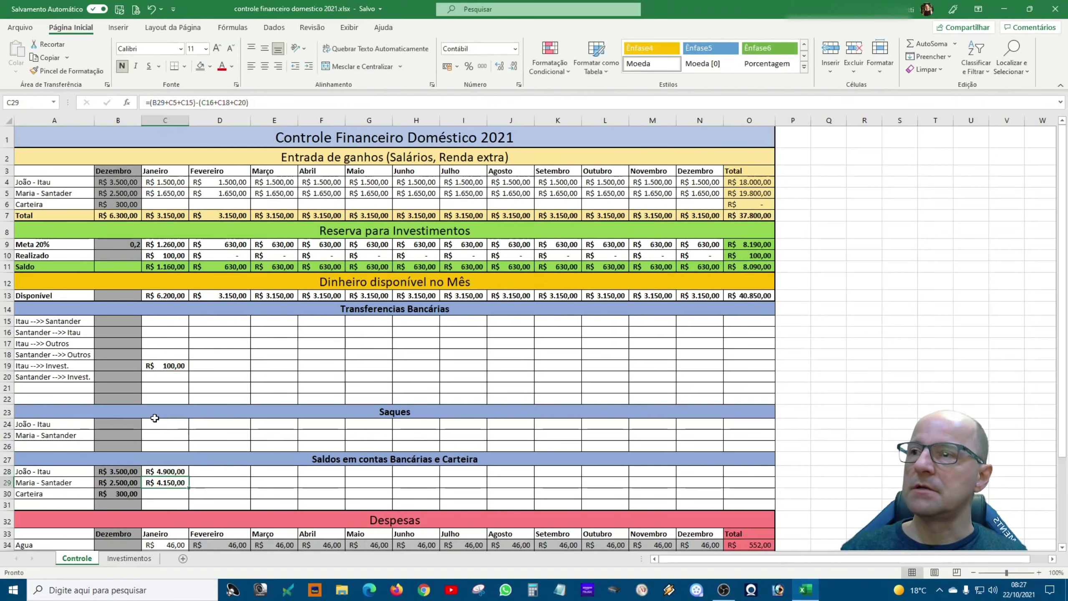
click(248, 104)
text(+)
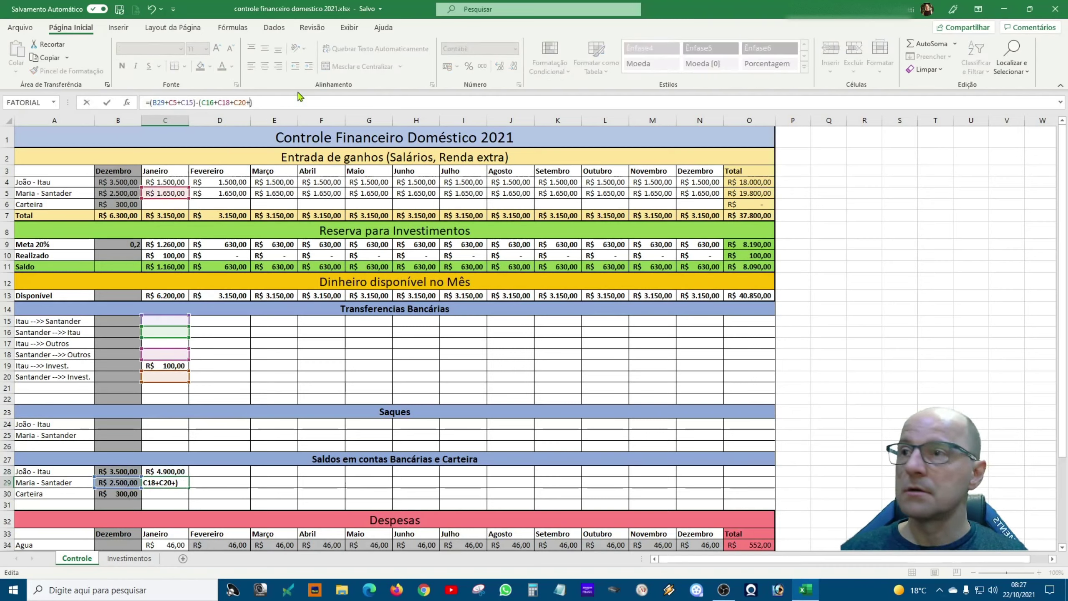
click(169, 434)
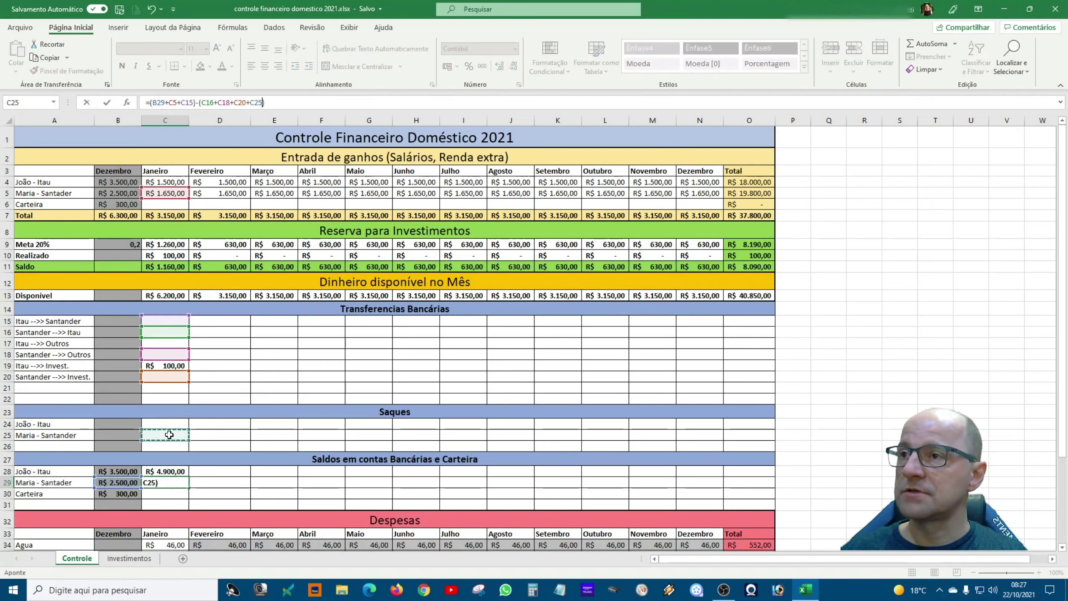
key(Return)
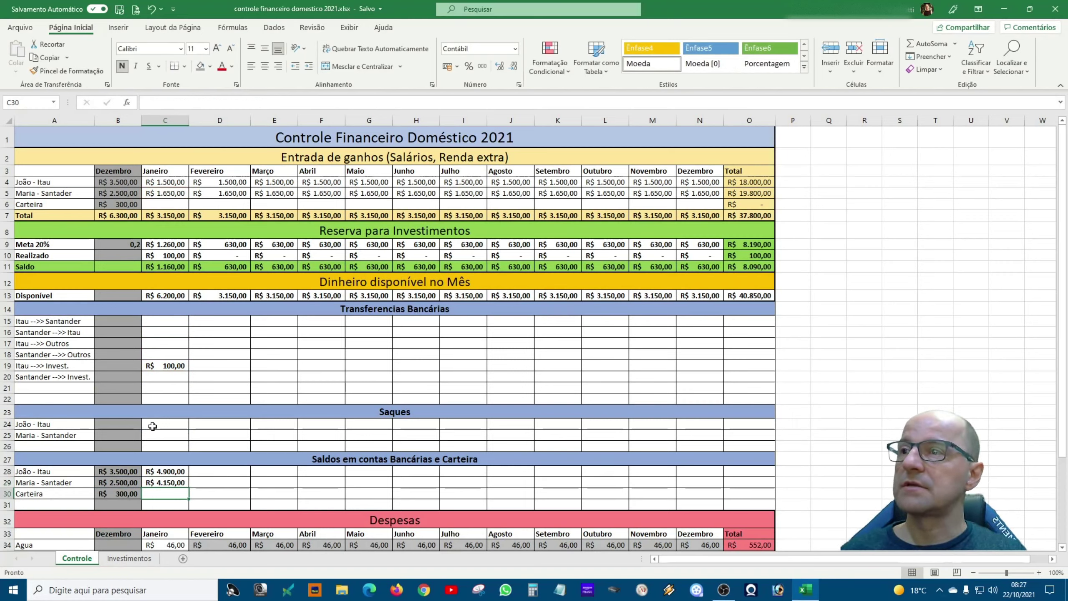
- Enter a 100 test withdrawal in C24, dropping the Itau balance to R$ 4.800,00
click(153, 426)
text(100)
key(Return)
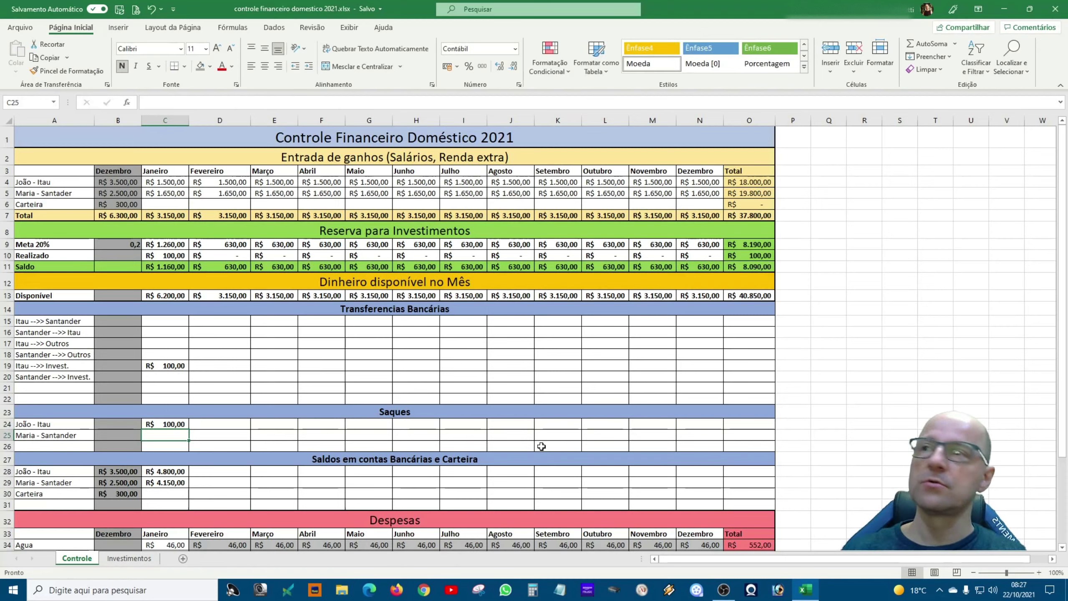
click(163, 493)
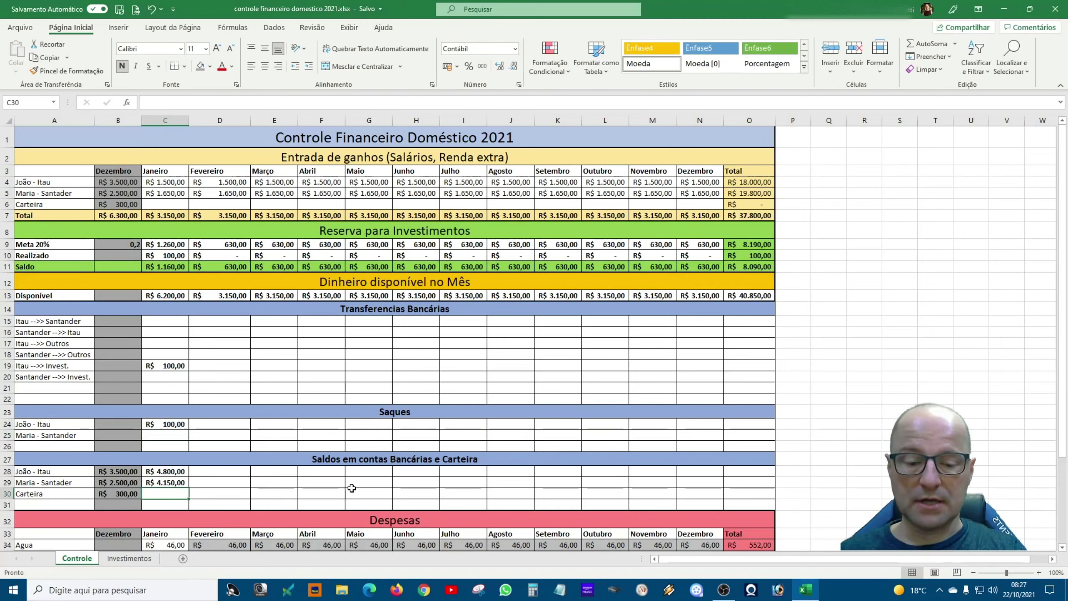
- Build the wallet balance in C30 as =B30+C6+C24+C25, showing R$ 400,00
text(=)
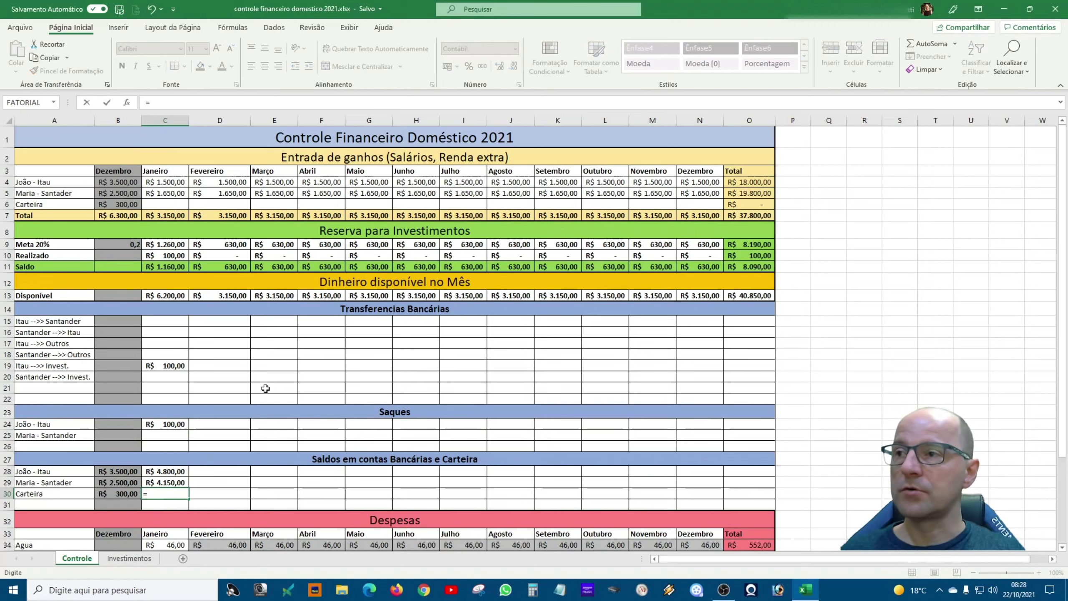
click(117, 493)
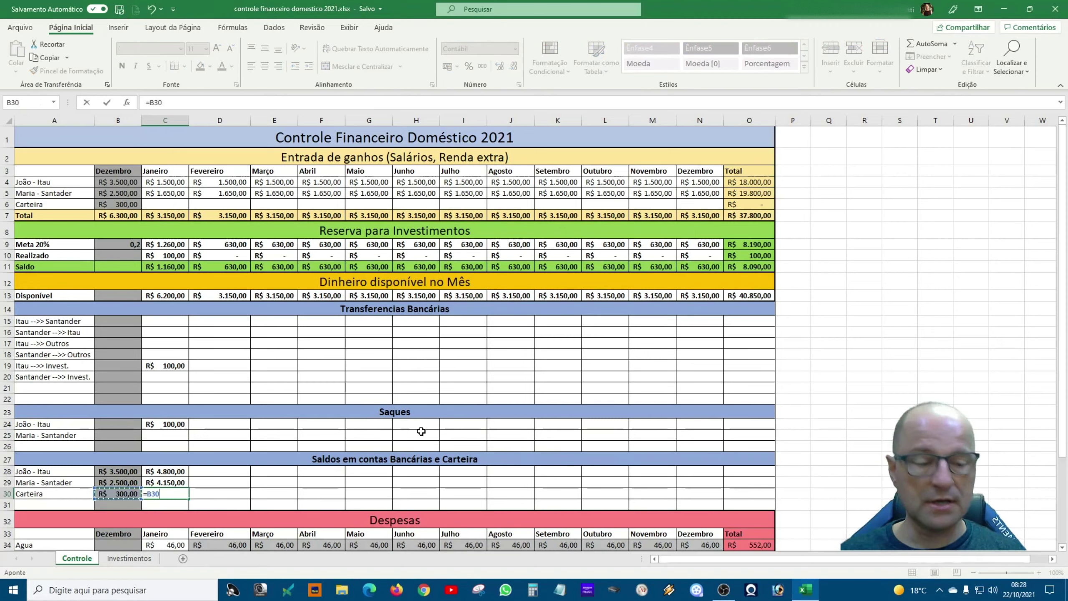
text(+)
click(179, 204)
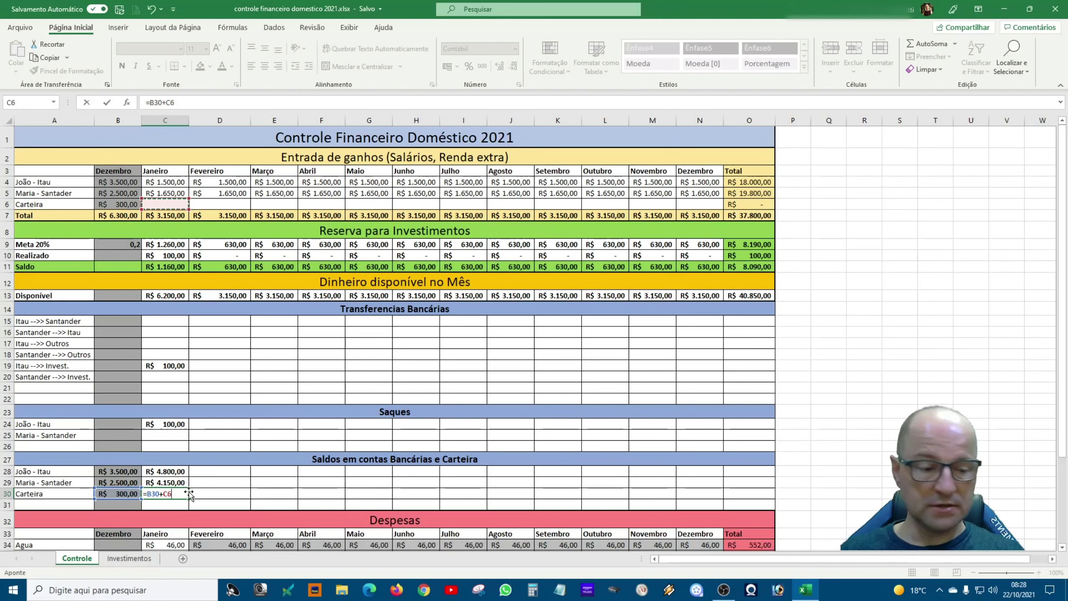
text(+)
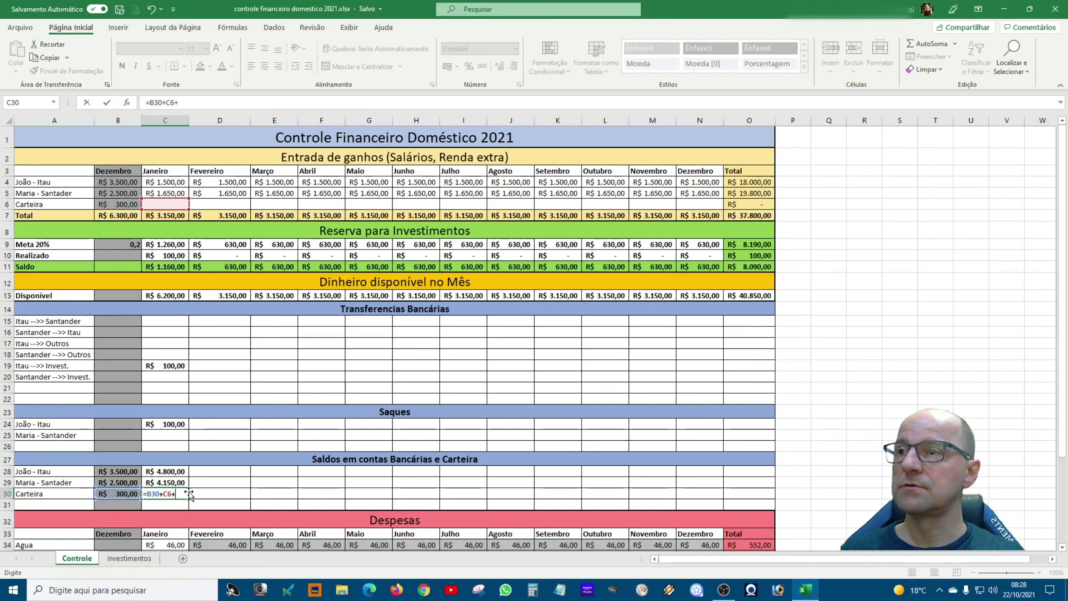
click(161, 425)
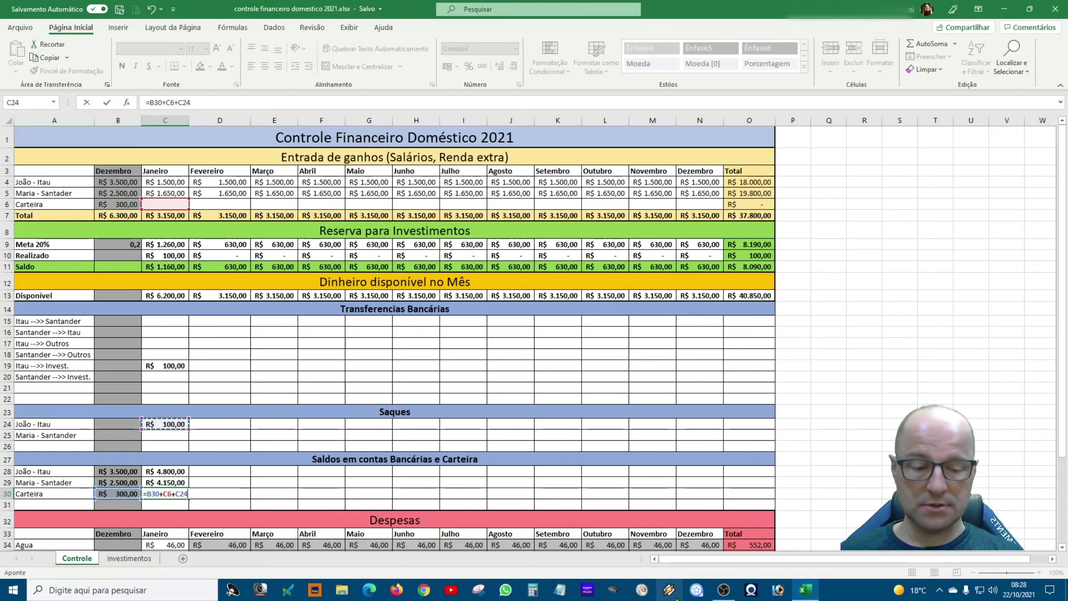
key(Return)
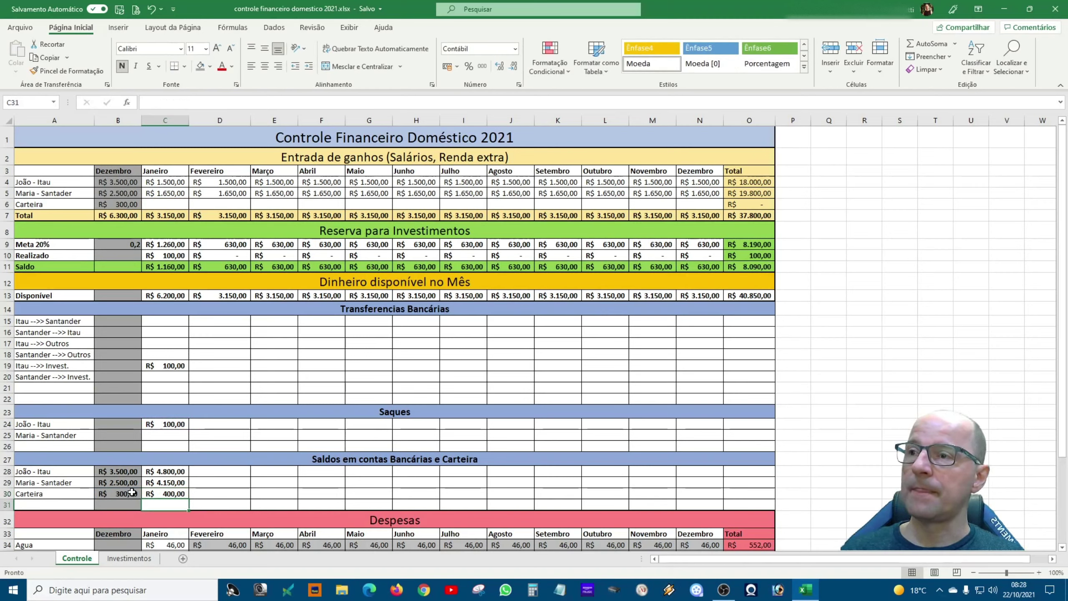
click(163, 496)
double_click(162, 495)
text(+)
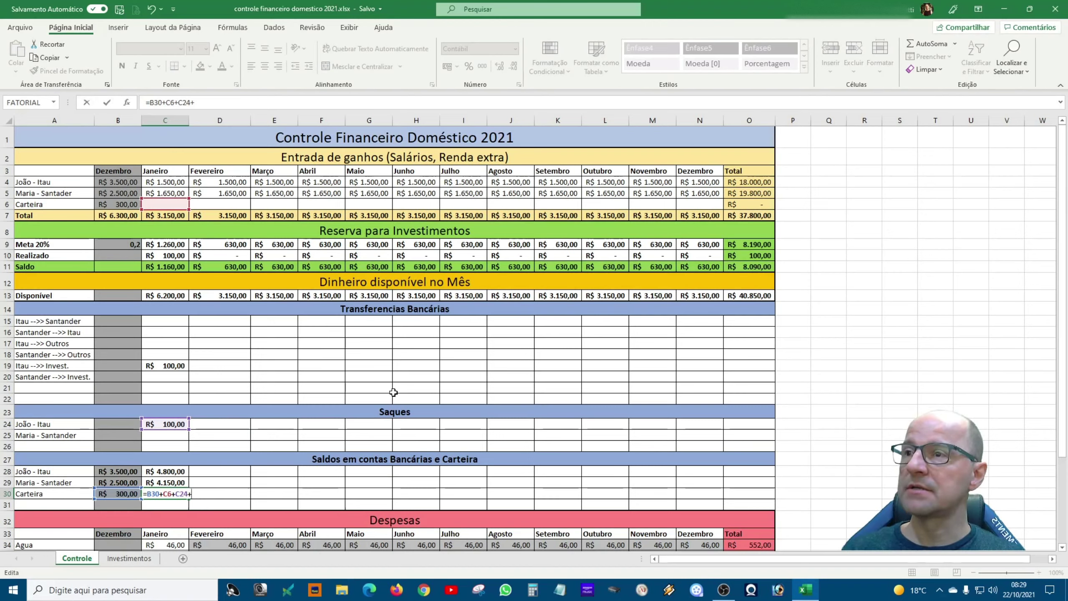
click(168, 436)
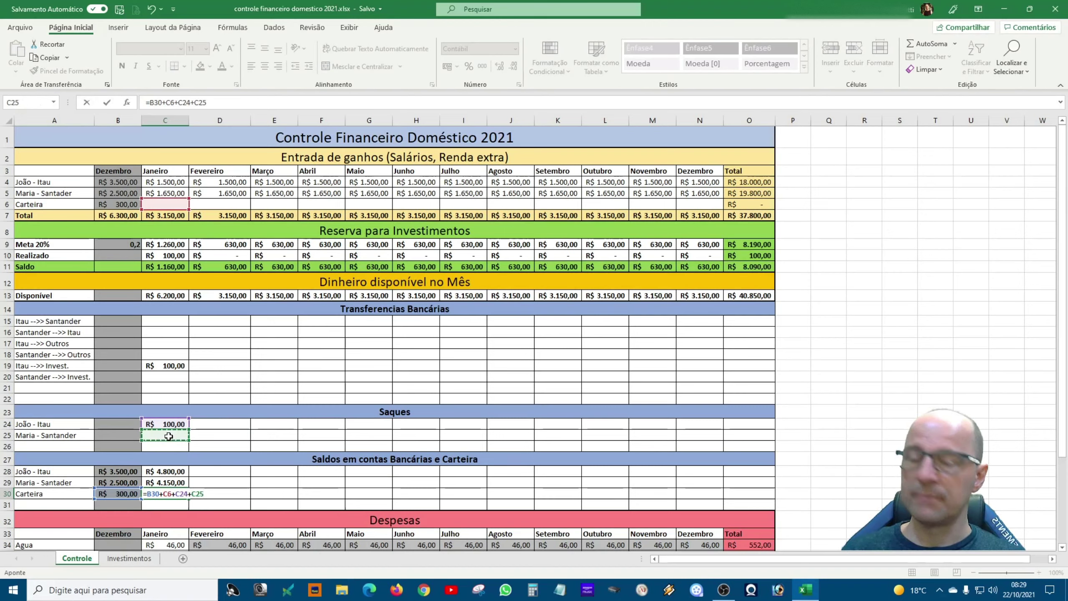
key(Return)
- Enter 100 as Maria's Santander withdrawal in C25 and 50 as wallet income in C6
click(168, 436)
text(100)
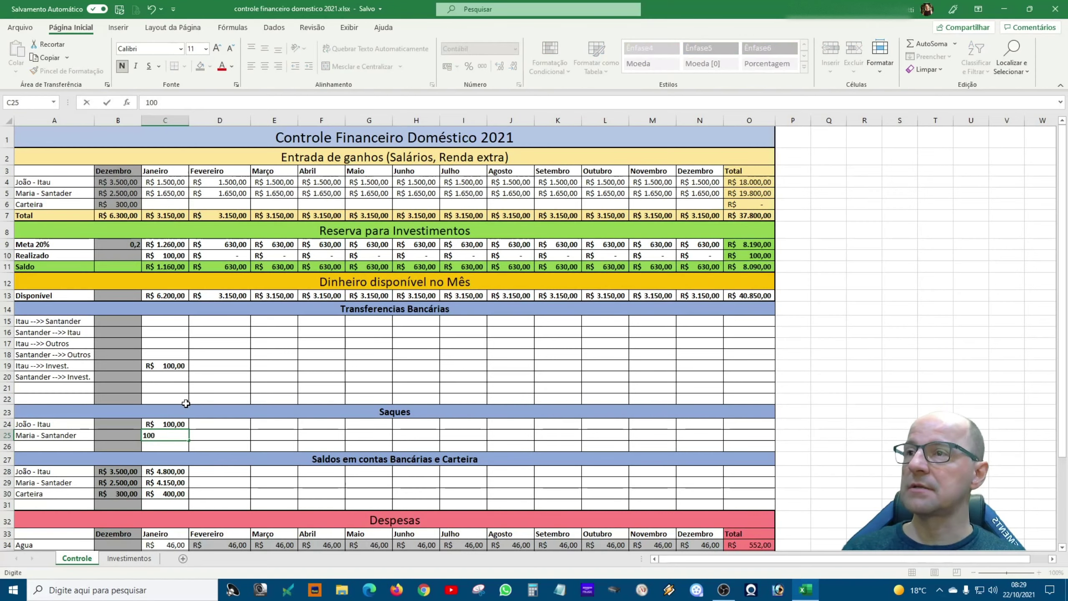
key(Return)
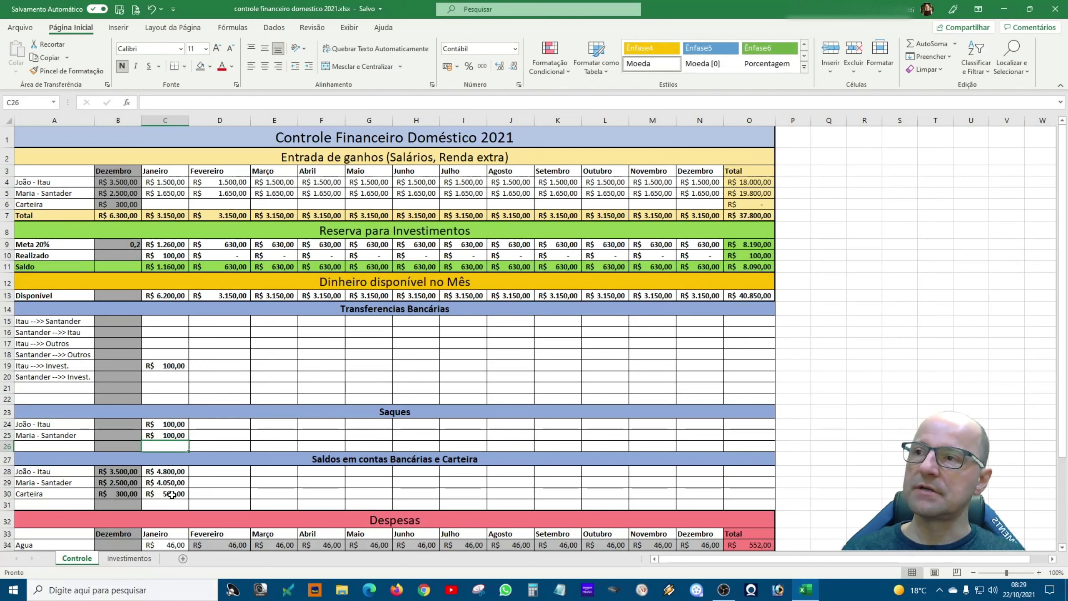
click(183, 207)
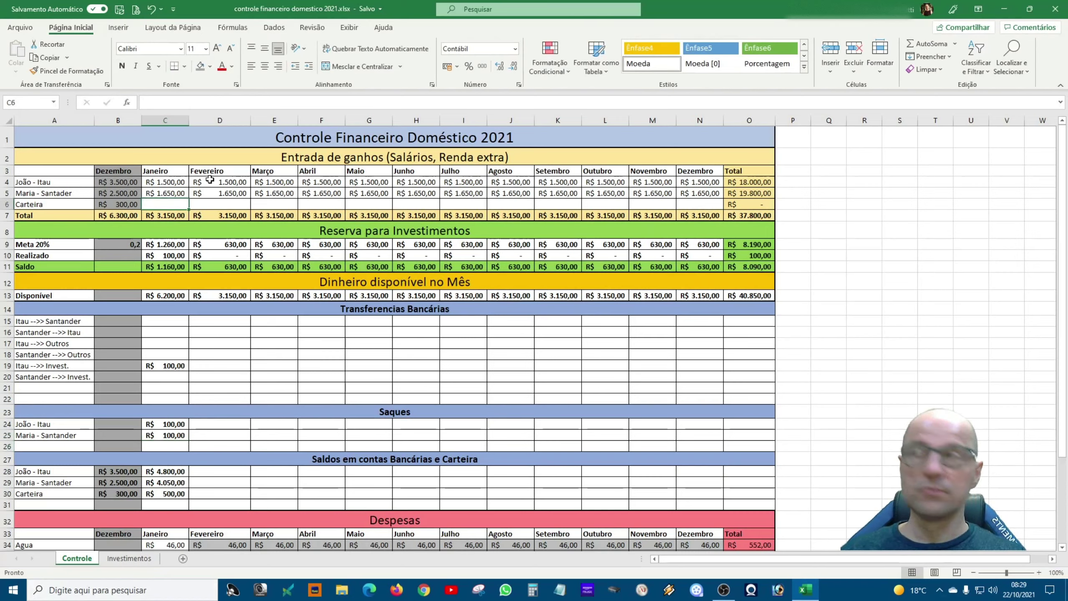
text(1)
key(BackSpace)
text(50)
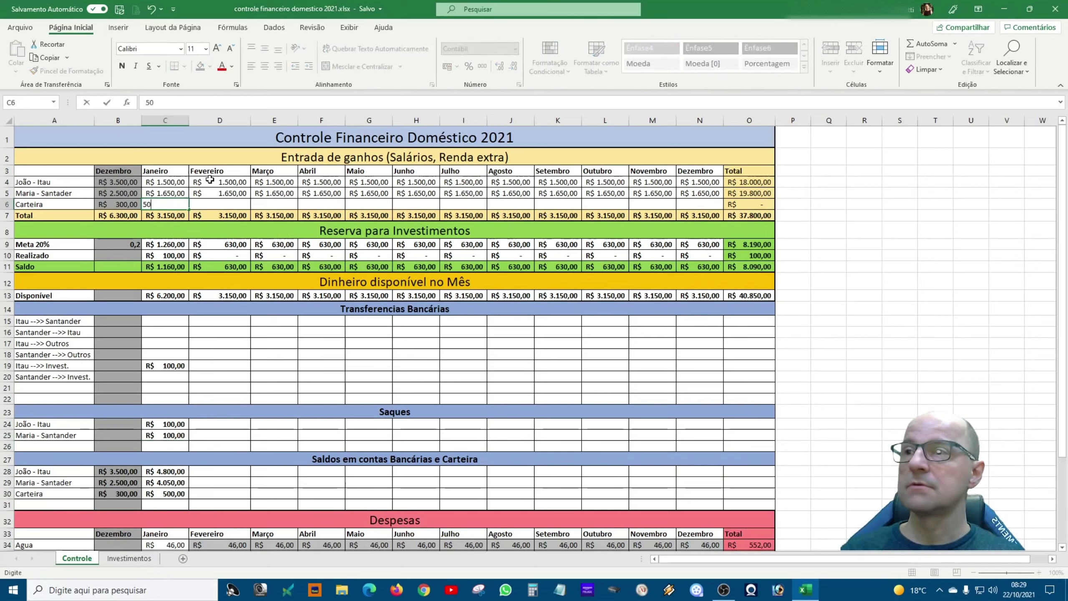
key(Return)
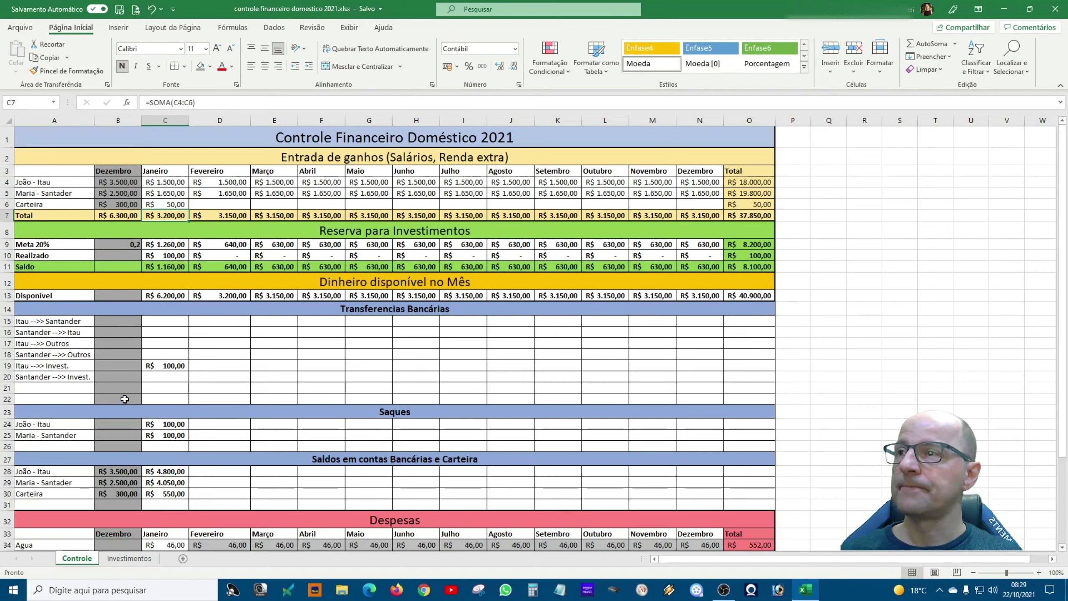
click(159, 363)
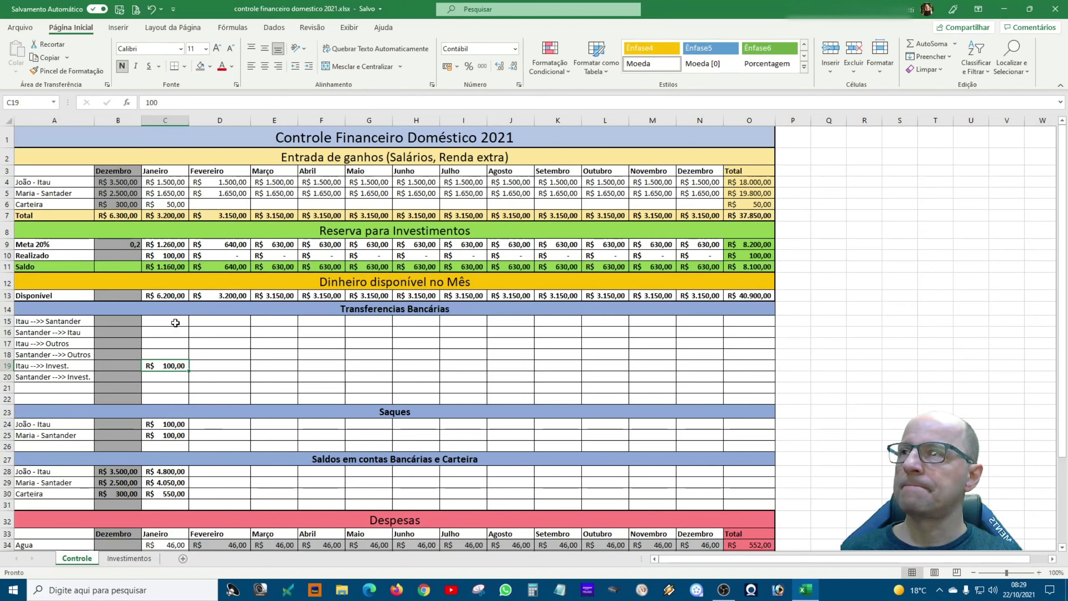
- Enter 100 test transfers for Itau to Outros, Santander to Outros and Santander to investments
click(174, 322)
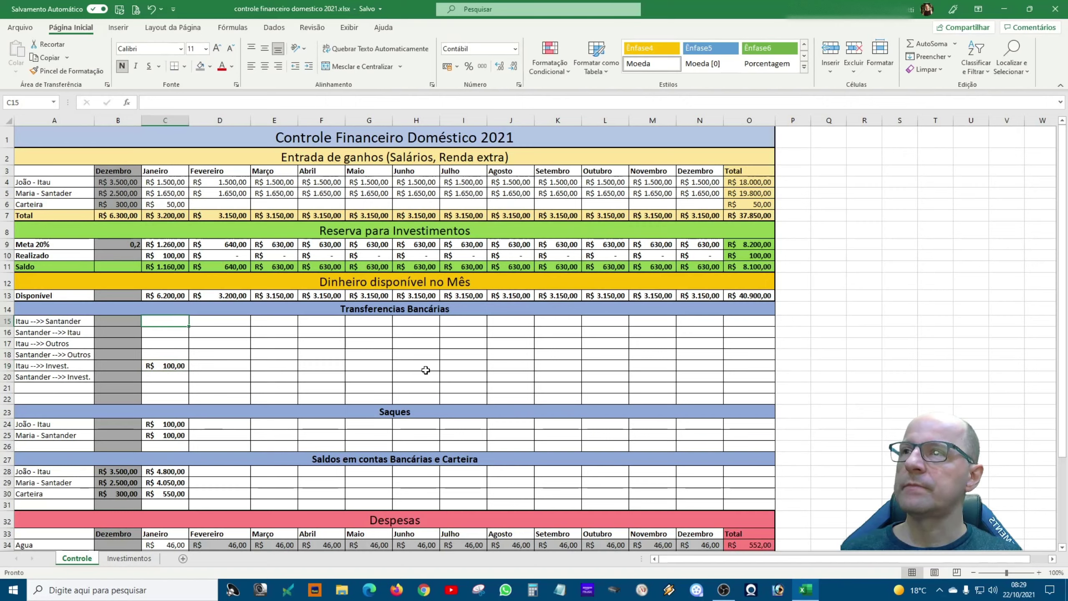
text(100)
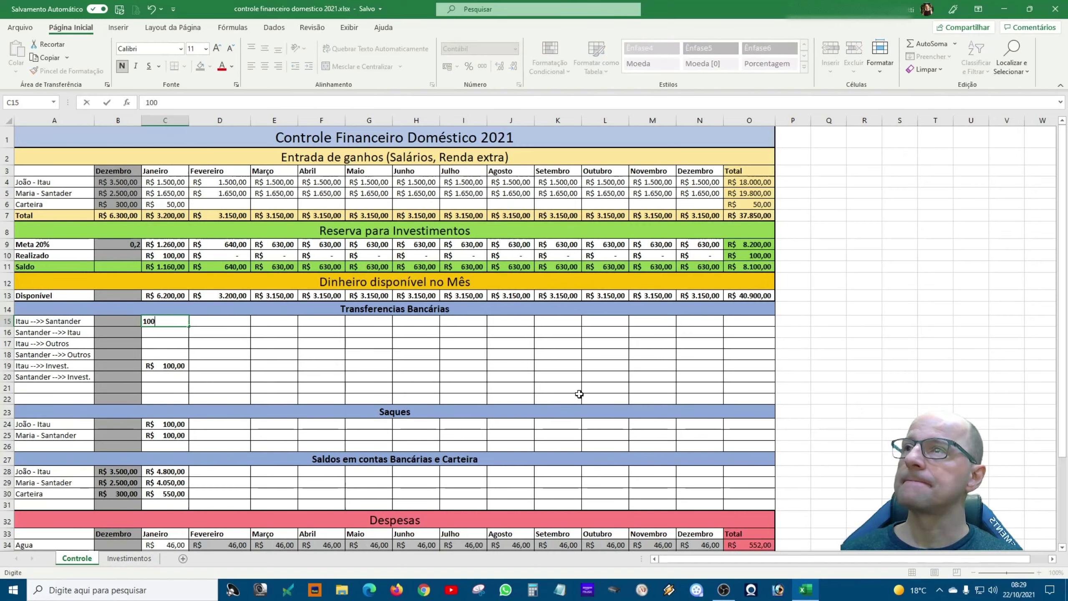
key(Return)
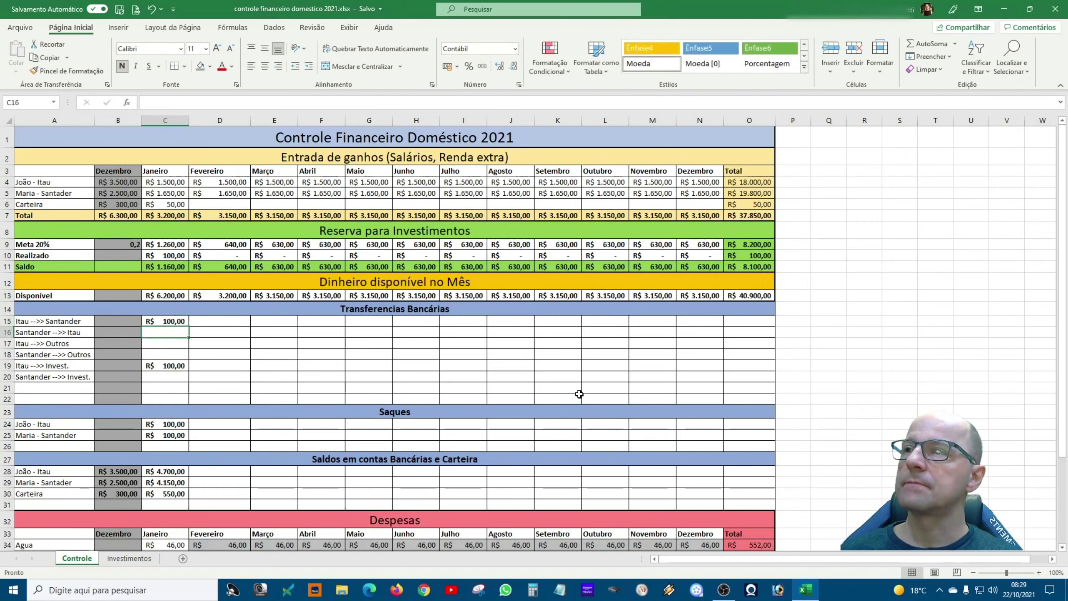
key(Up)
key(Delete)
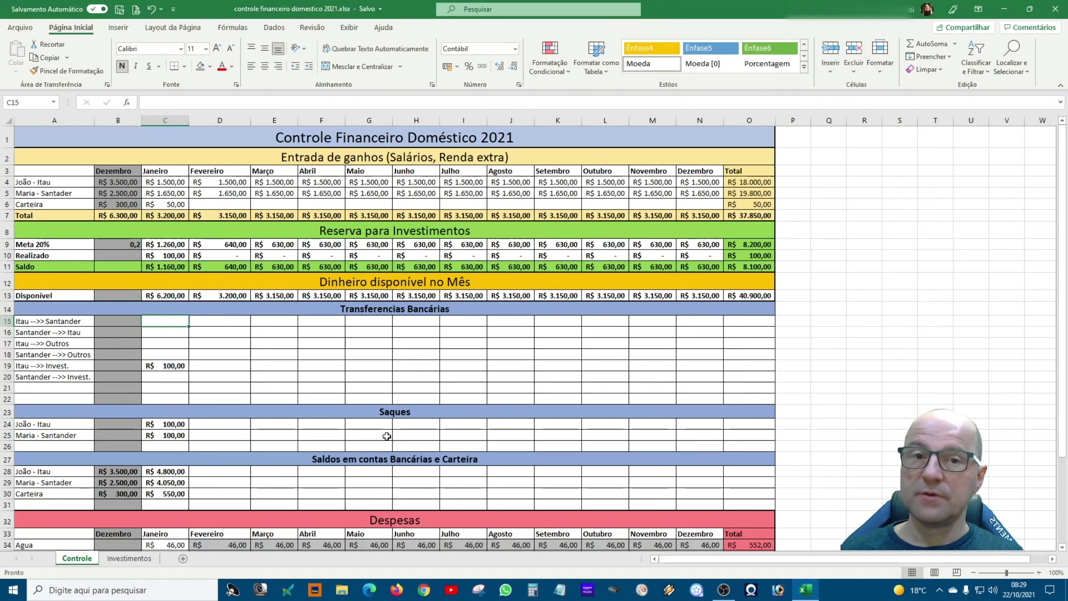
click(167, 333)
click(175, 344)
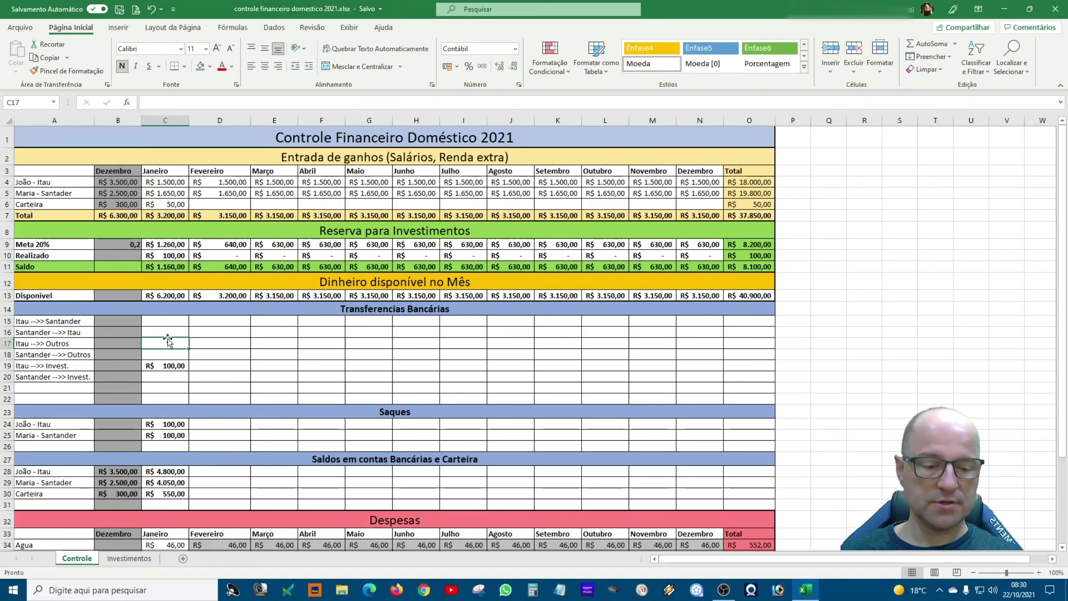
text(100)
key(Return)
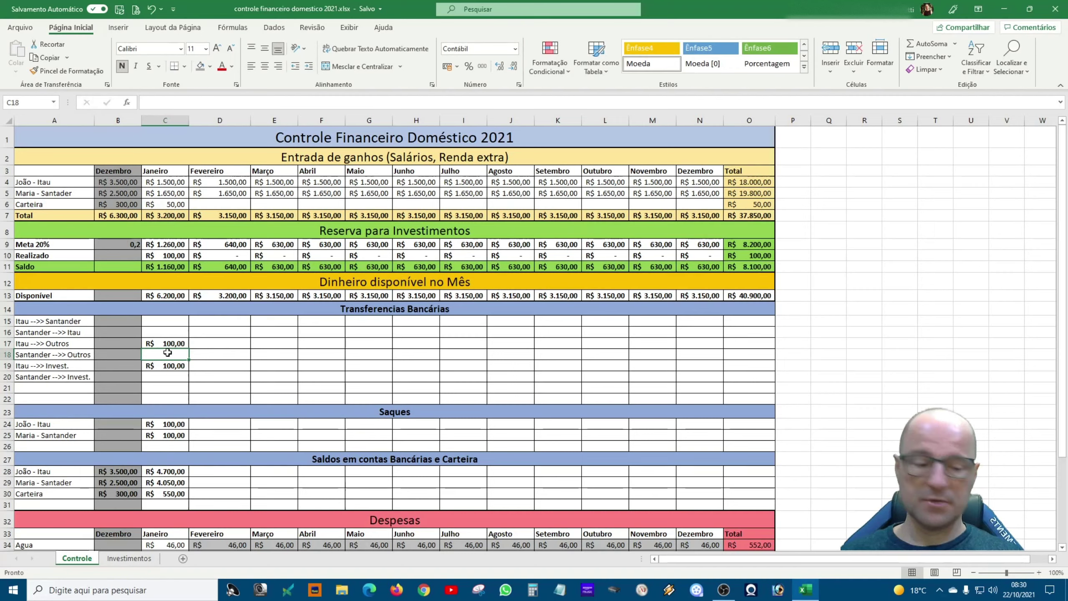
text(100)
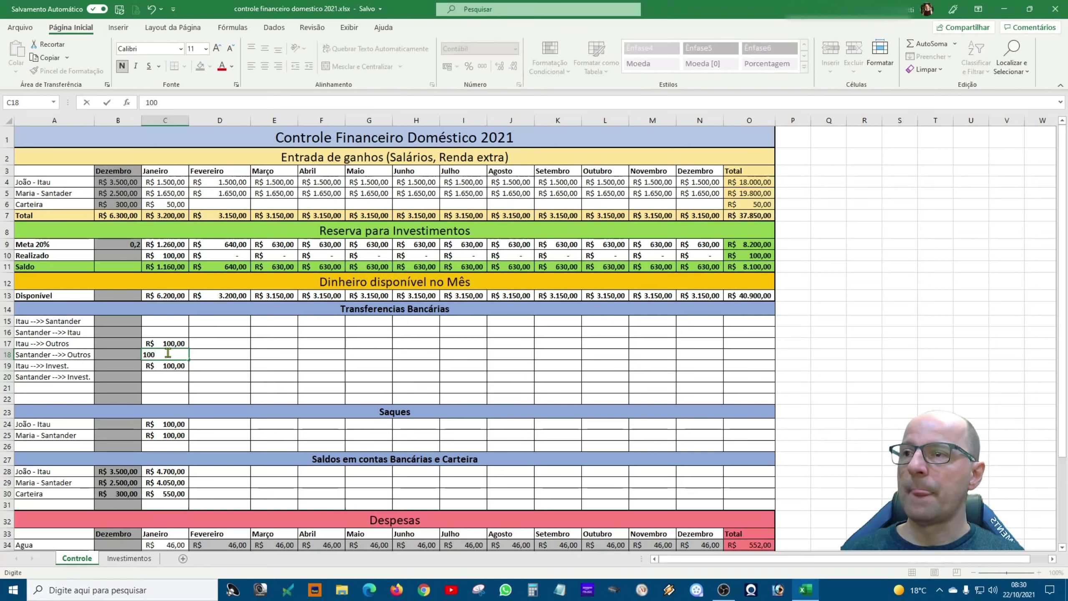
key(Return)
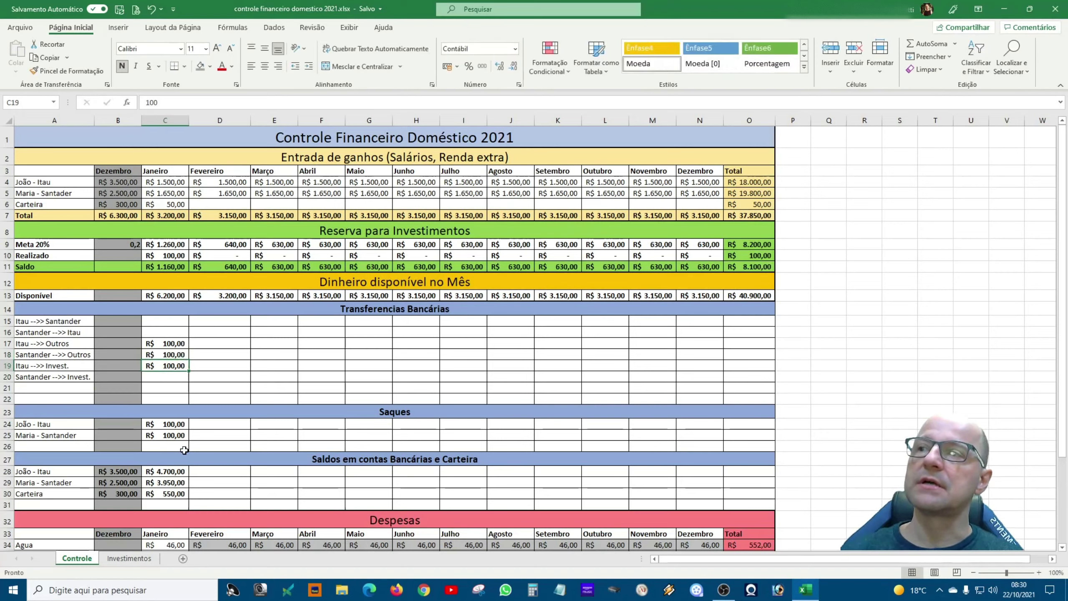
click(174, 483)
click(169, 354)
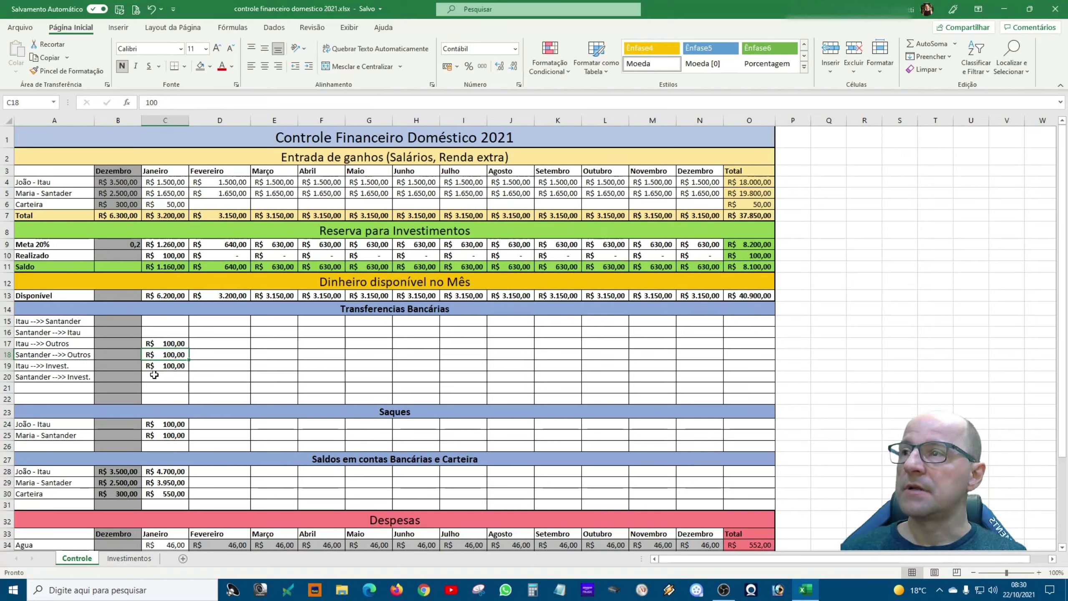
click(176, 381)
text(100)
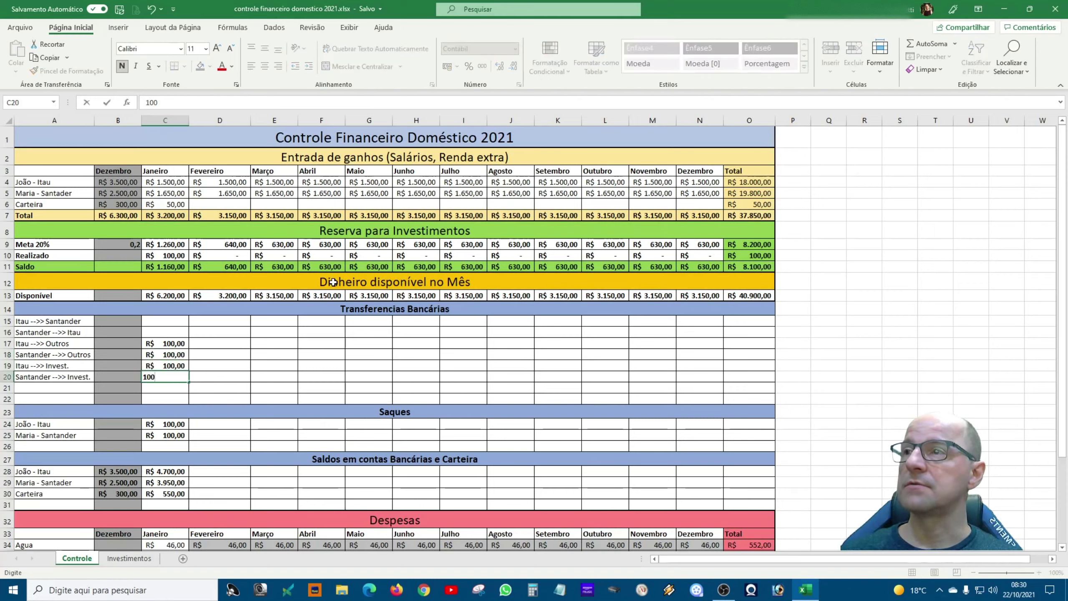
key(Return)
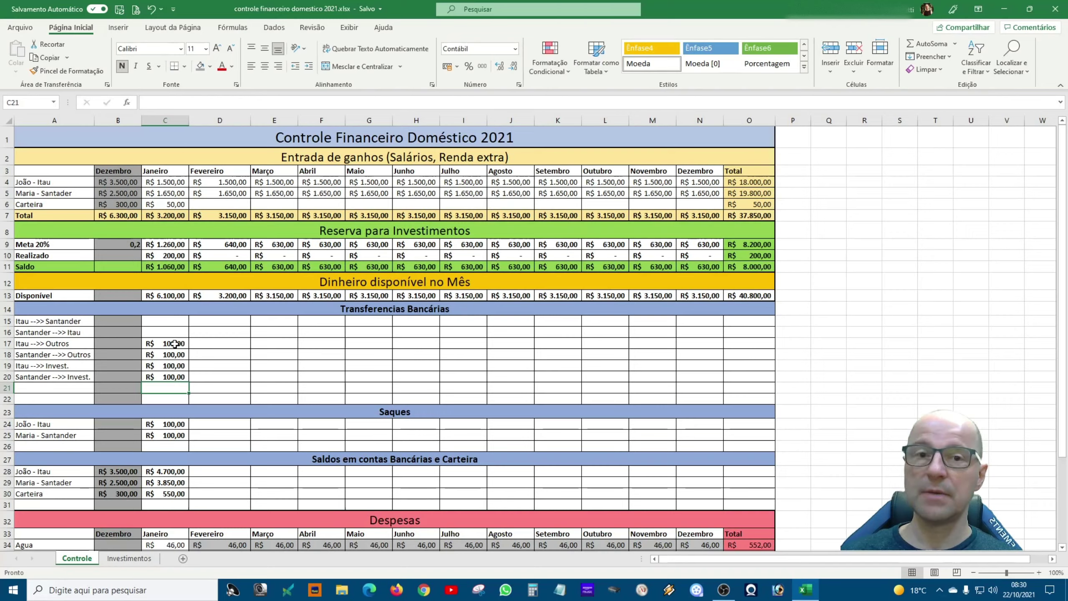
- Set both Itau–Santander transfers to 100, briefly testing 500 before restoring 100
click(157, 319)
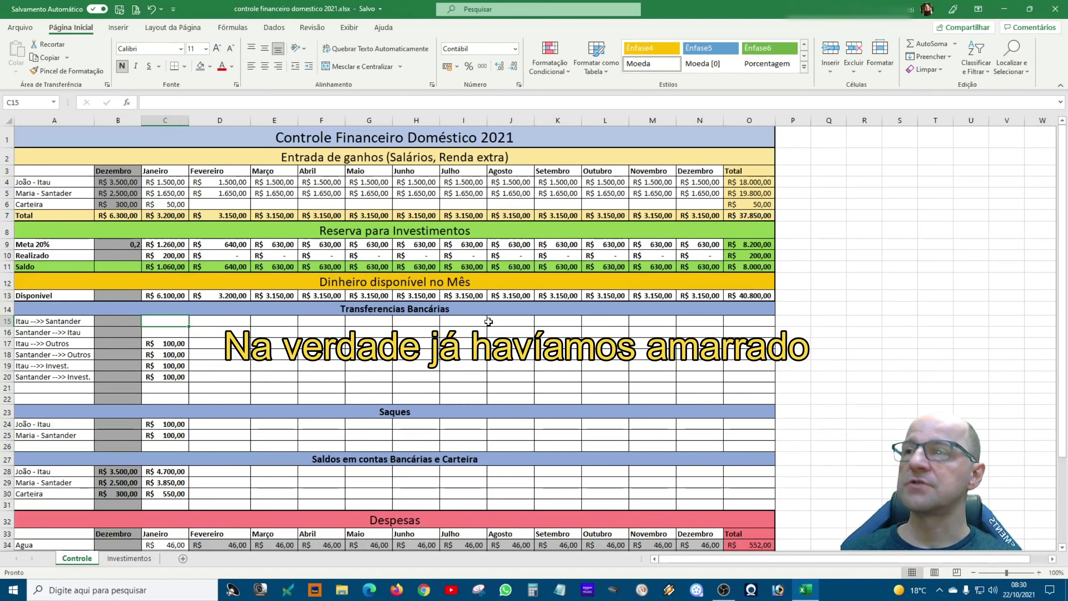
text(100)
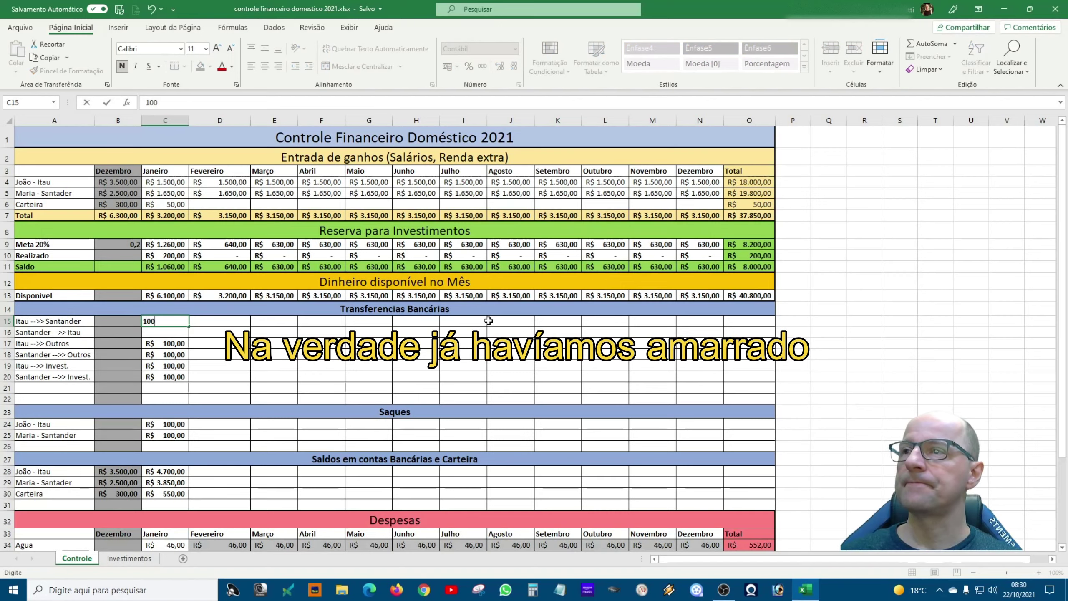
key(Return)
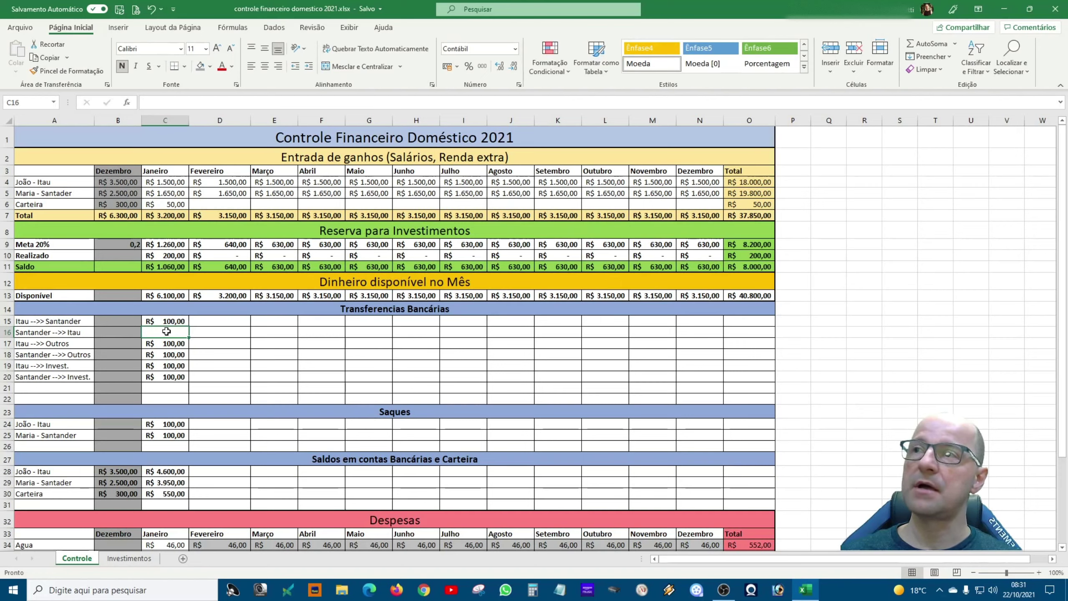
text(100)
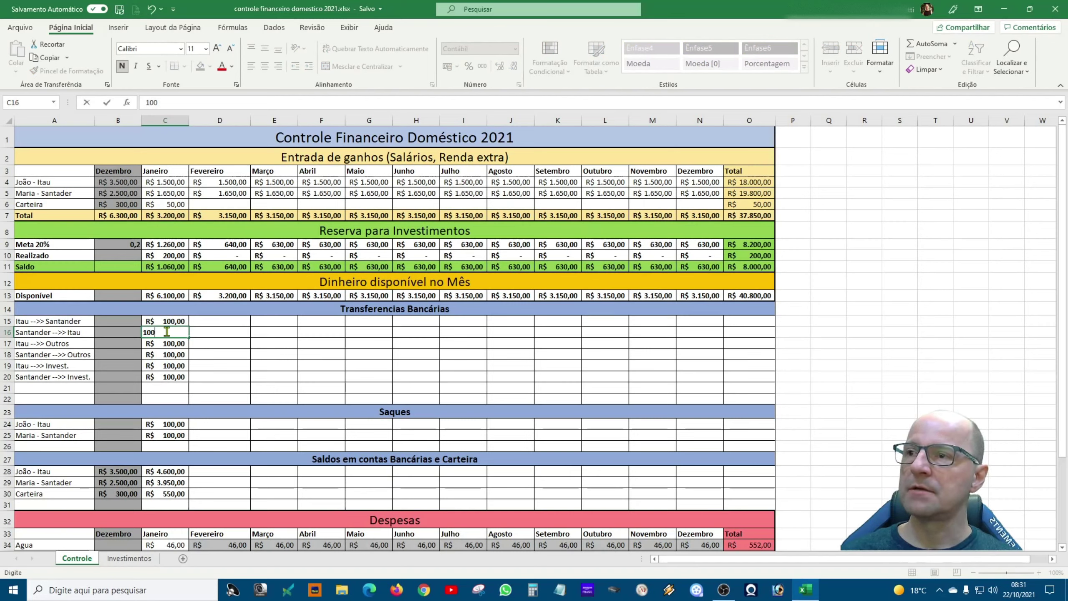
key(Return)
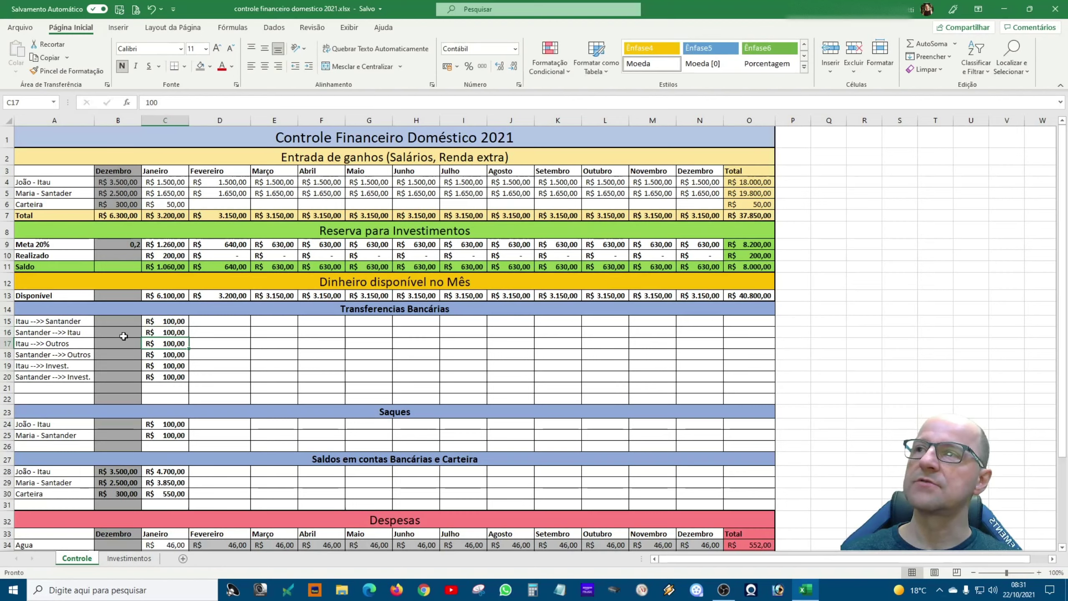
click(164, 332)
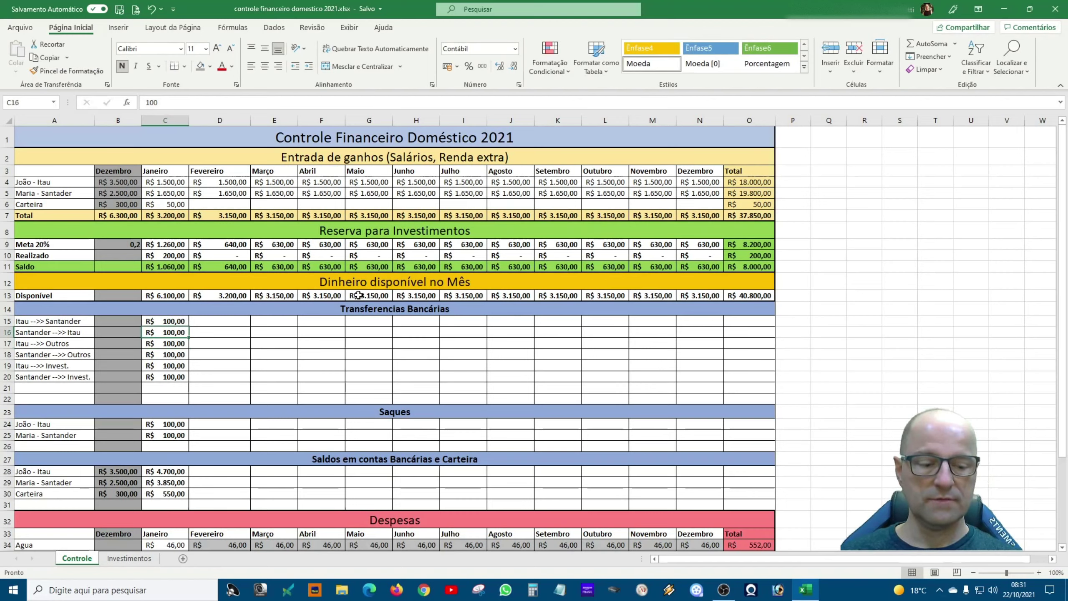
text(500)
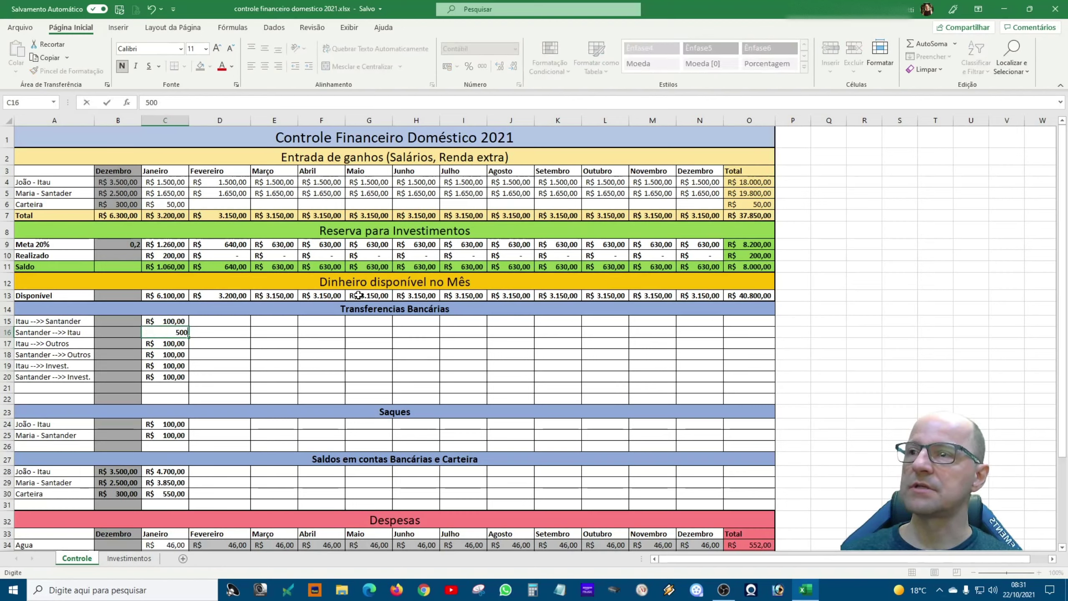
key(Return)
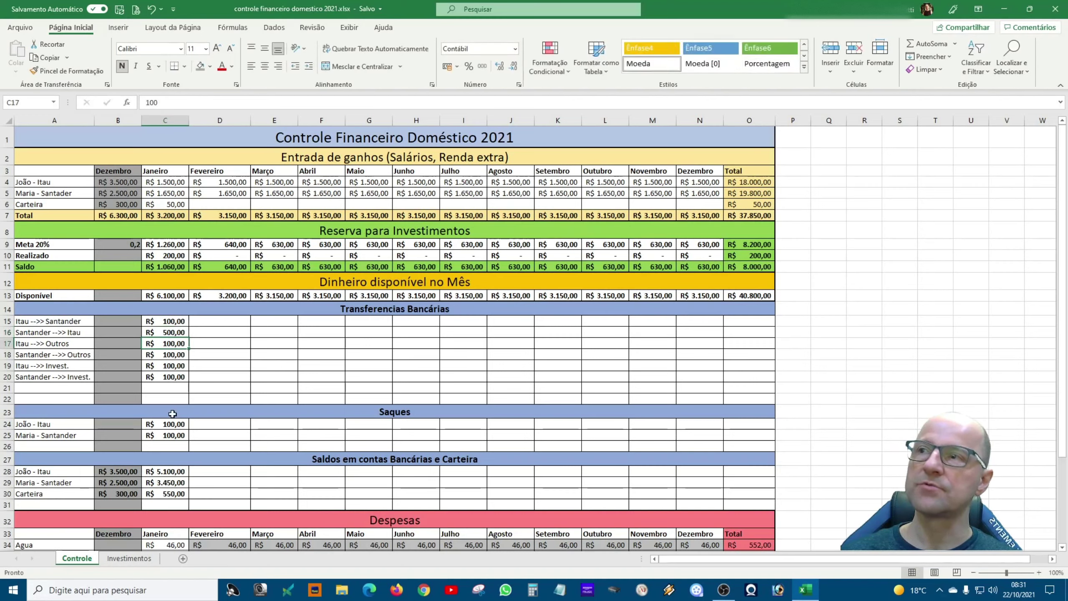
click(172, 330)
text(100)
key(Return)
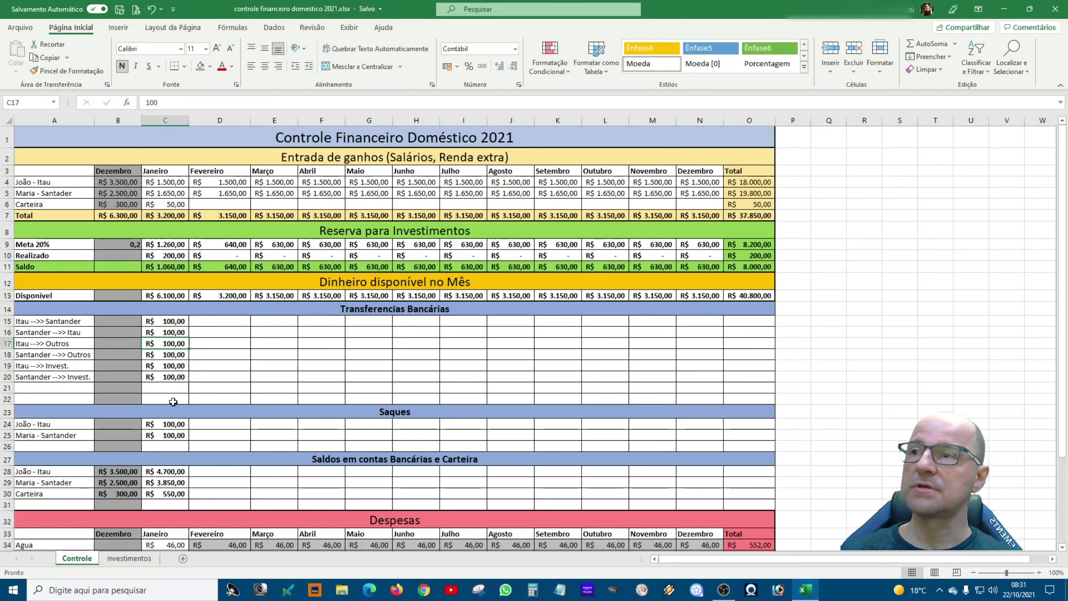
- Select the January balance rows and AutoFit columns F to N so balances replace ########
click(203, 433)
click(217, 419)
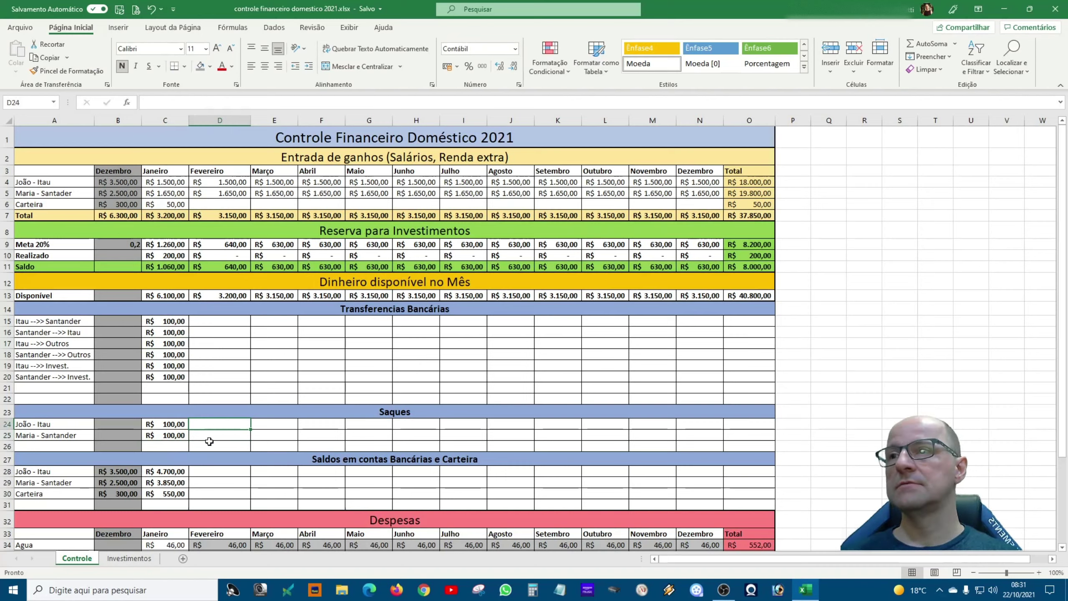
click(219, 203)
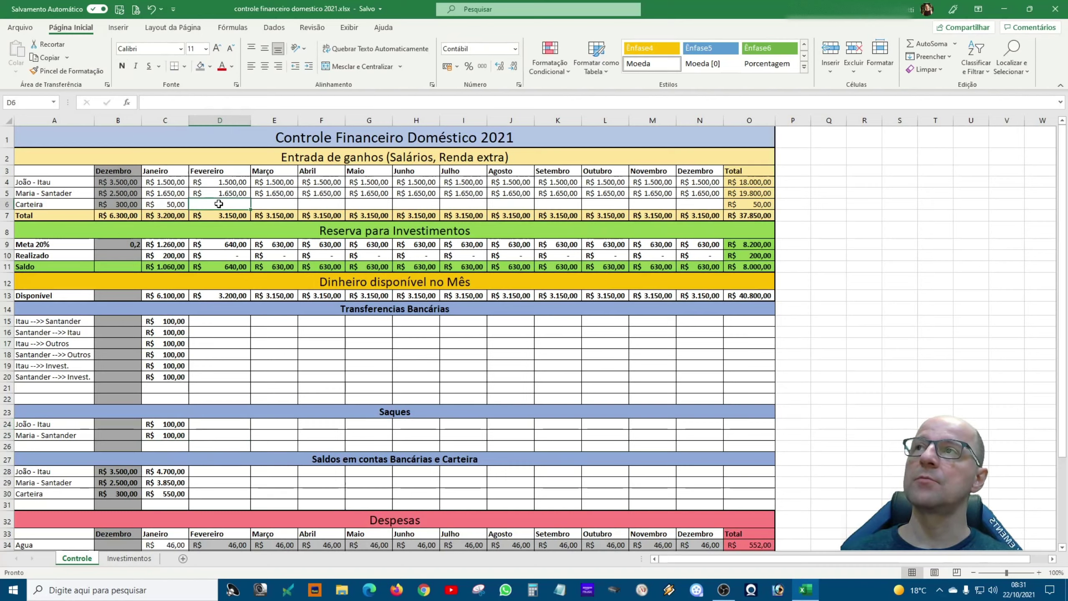
click(218, 491)
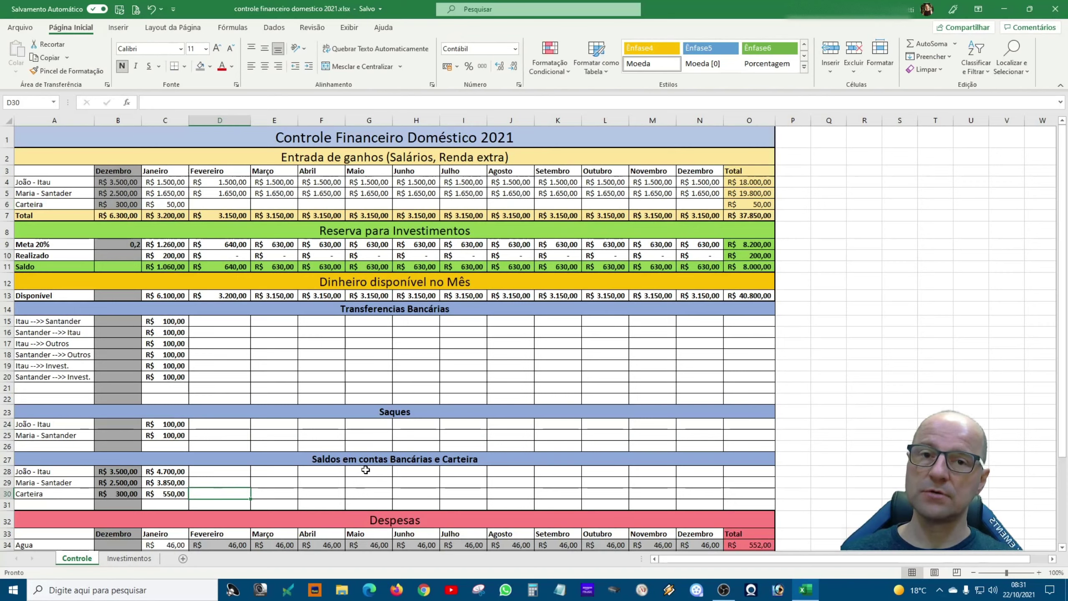
mouse_move(164, 472)
mouse_down()
mouse_move(174, 496)
mouse_move(761, 492)
mouse_up()
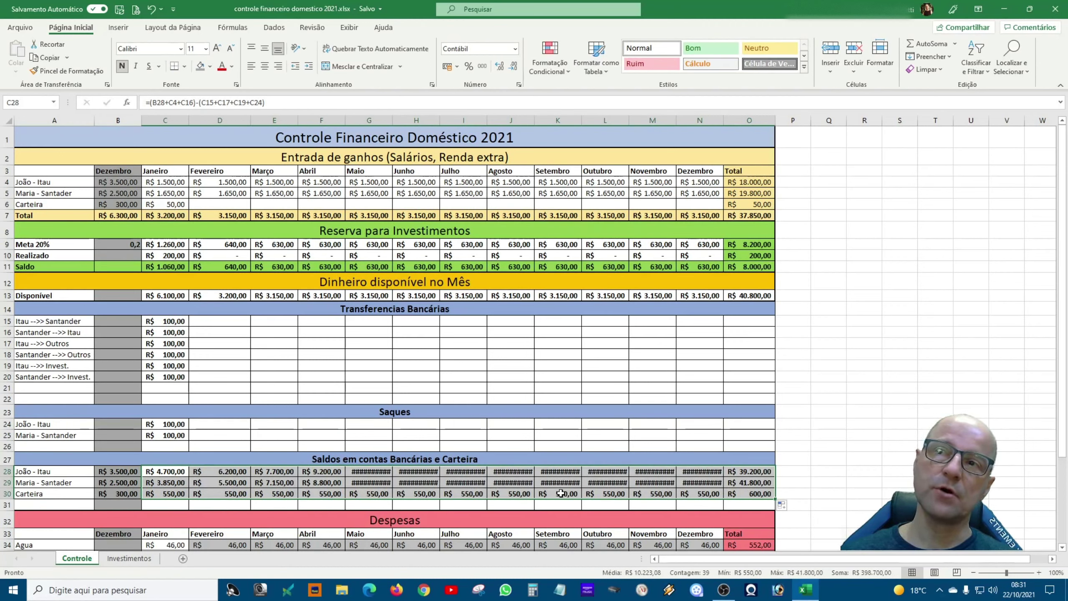
drag(313, 121, 700, 127)
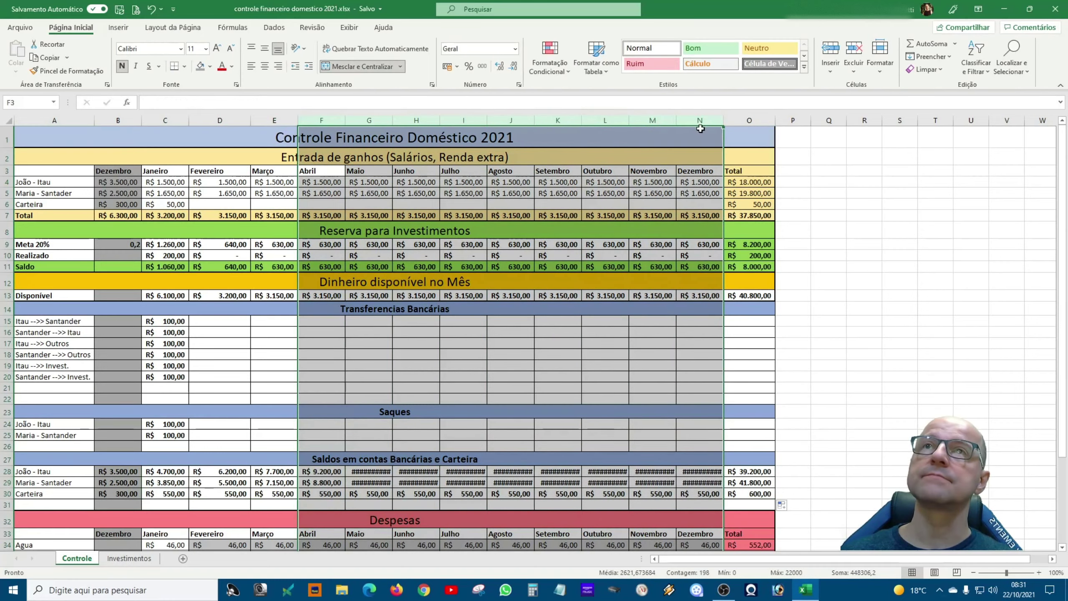
double_click(724, 120)
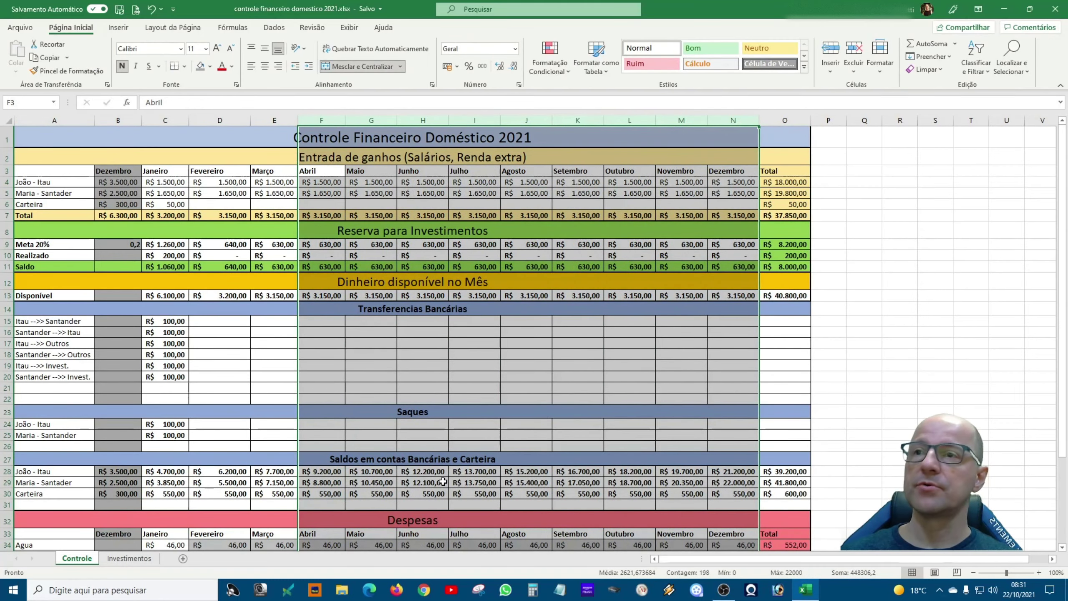
- Inspect the H29 and G28 balance formulas, leaving them unchanged
click(443, 483)
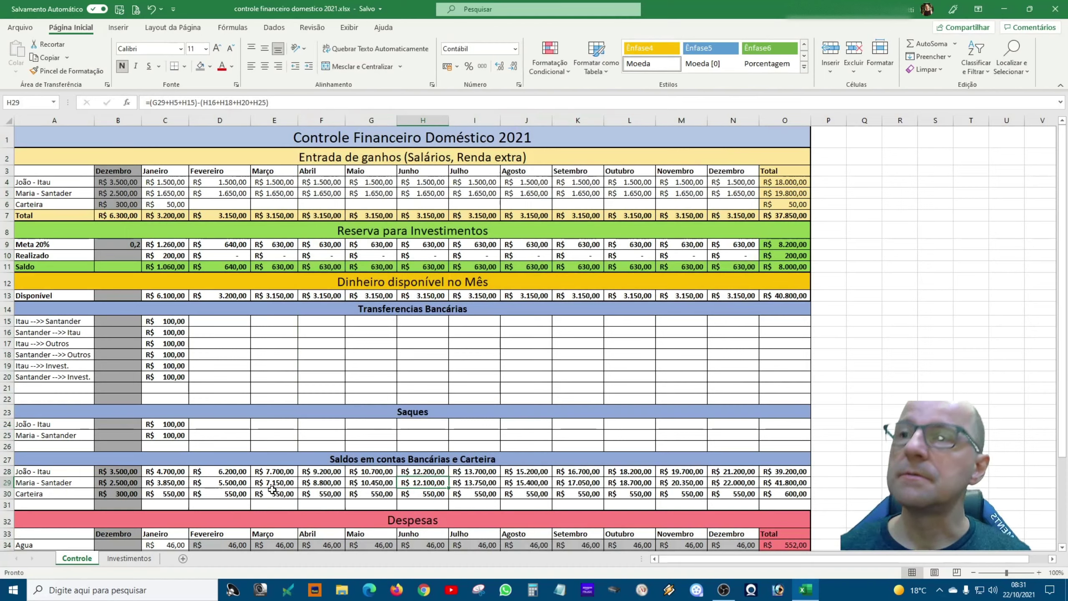
double_click(368, 471)
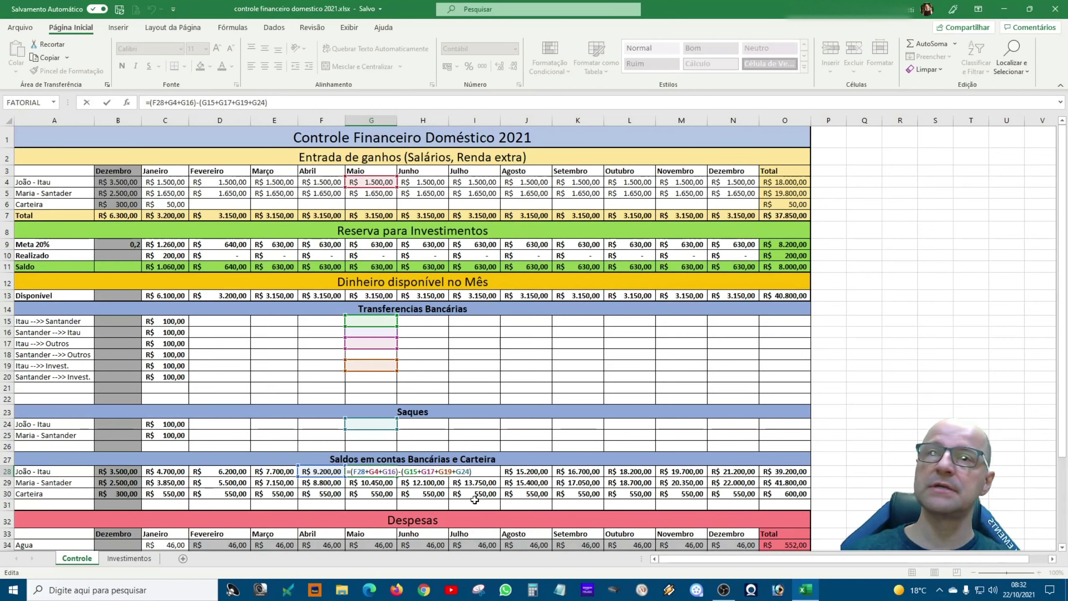
click(256, 484)
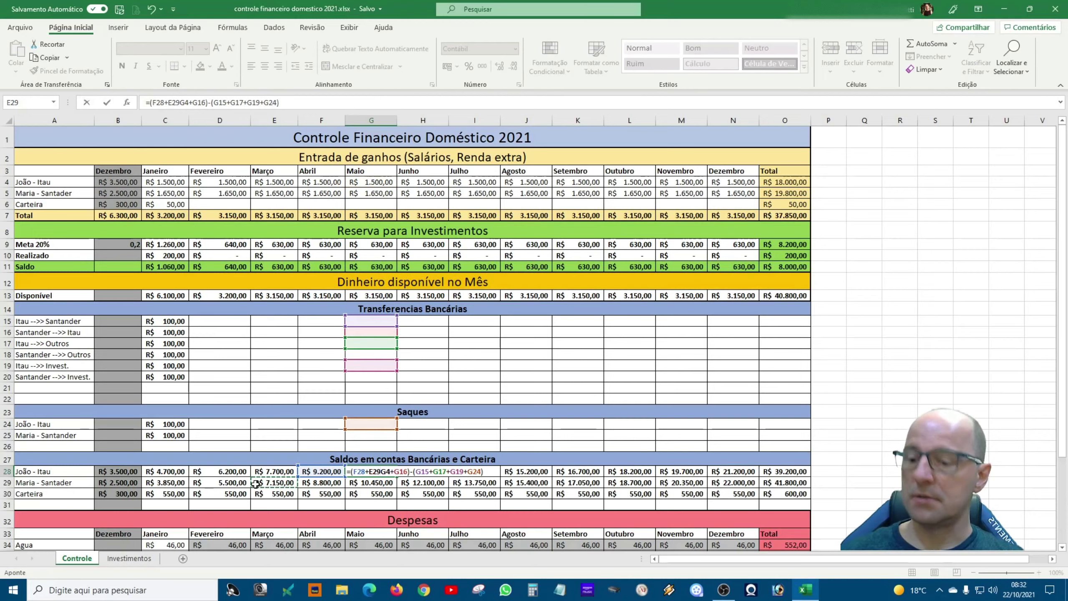
key(Escape)
click(292, 359)
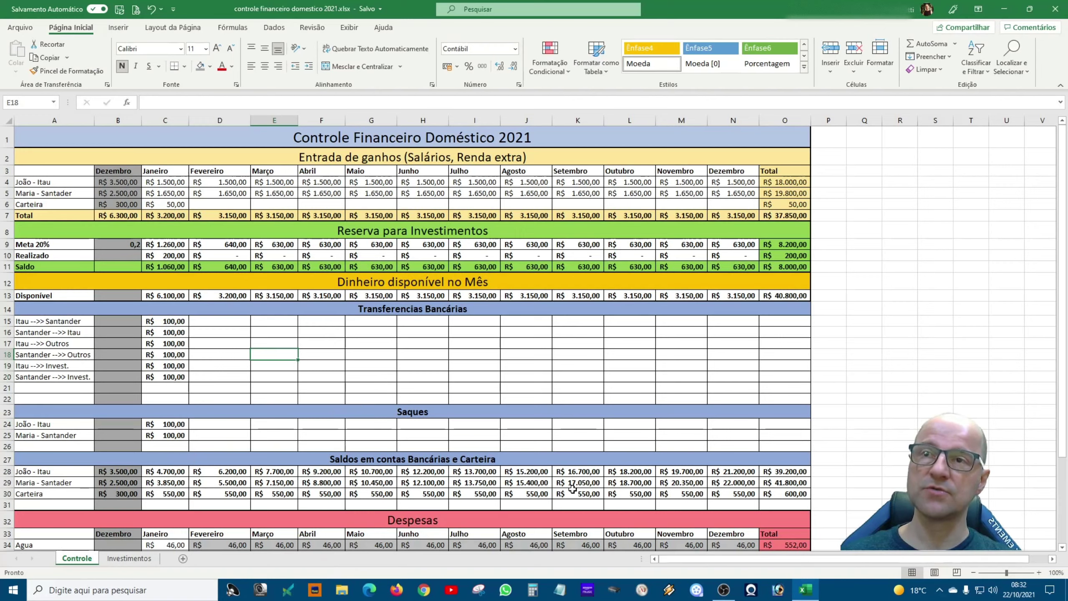
- Scroll down to the Despesas and Resumo tables showing R$ 5.545,60 for Janeiro
scroll(407, 474, down, 4)
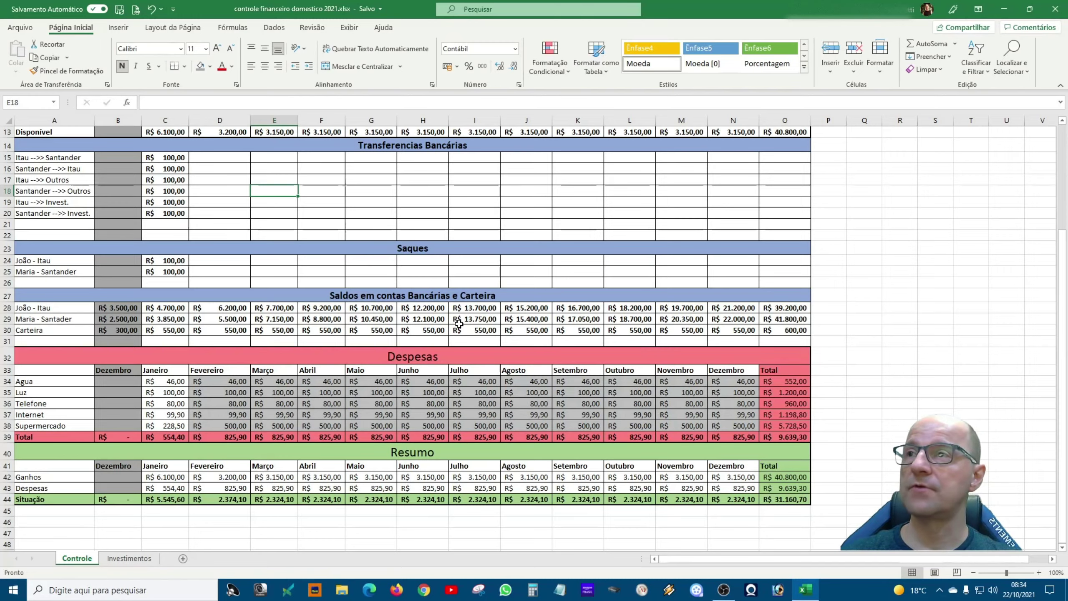
- Open C28's formula =(B28+C4+C16)-(C15+C17+C19+C24) to show its referenced cells
scroll(420, 311, up, 4)
scroll(240, 428, down, 2)
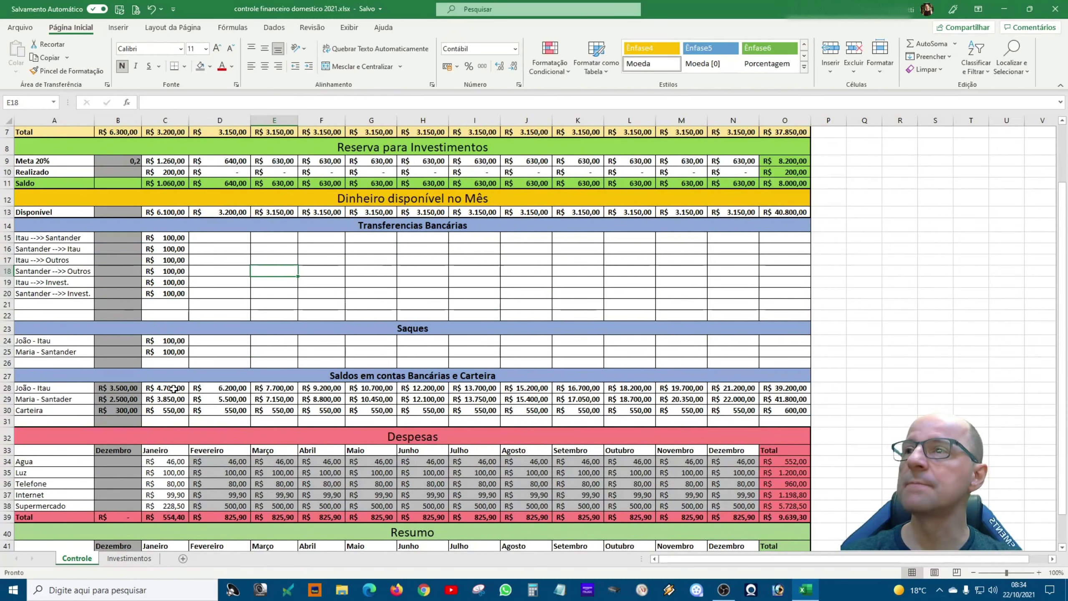
double_click(173, 388)
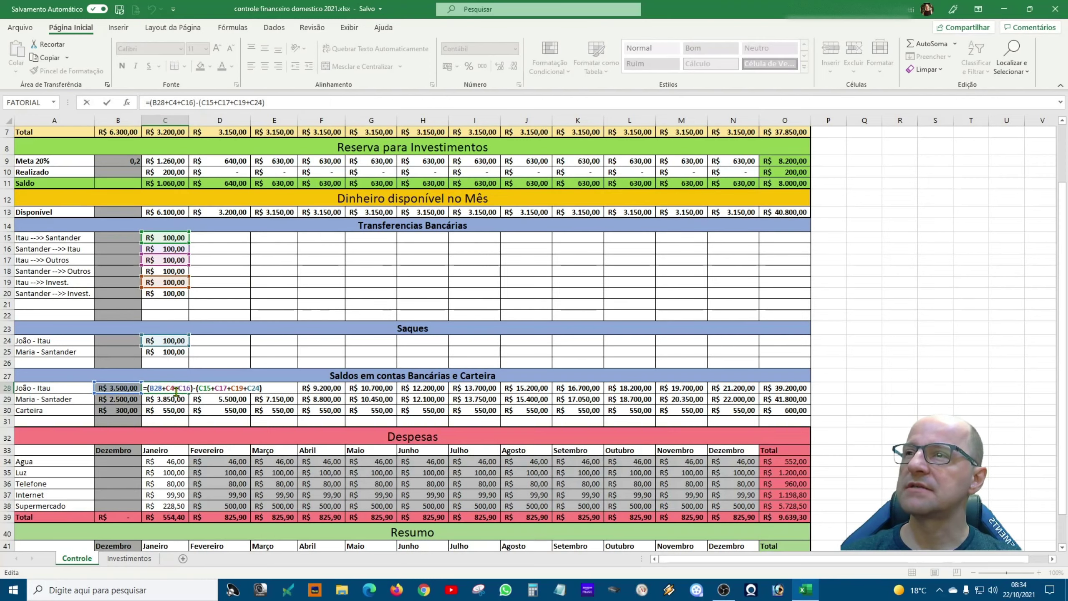
scroll(183, 330, up, 2)
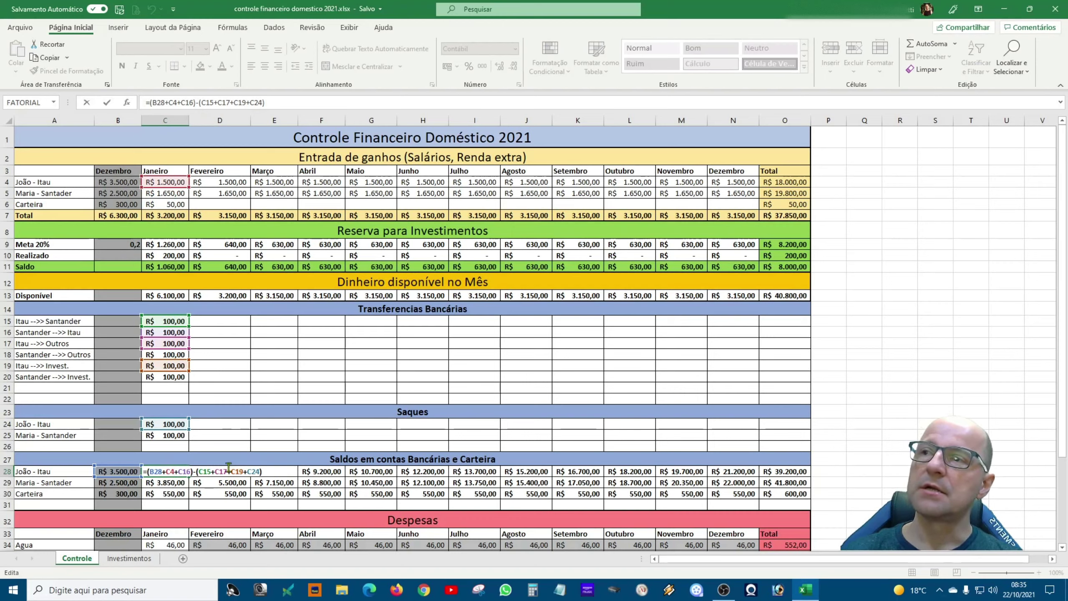
key(Escape)
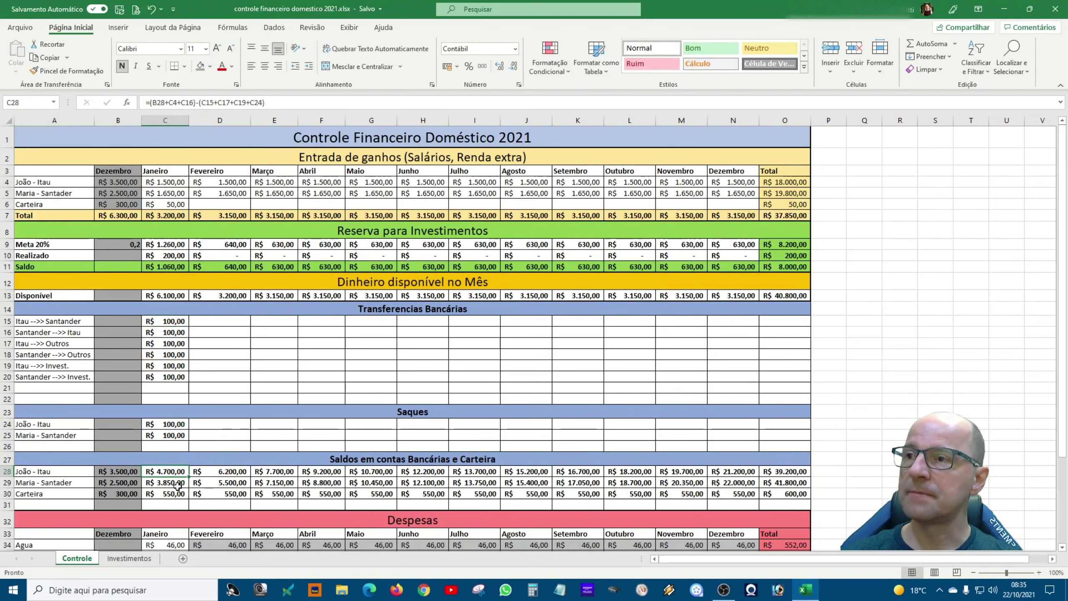
double_click(176, 483)
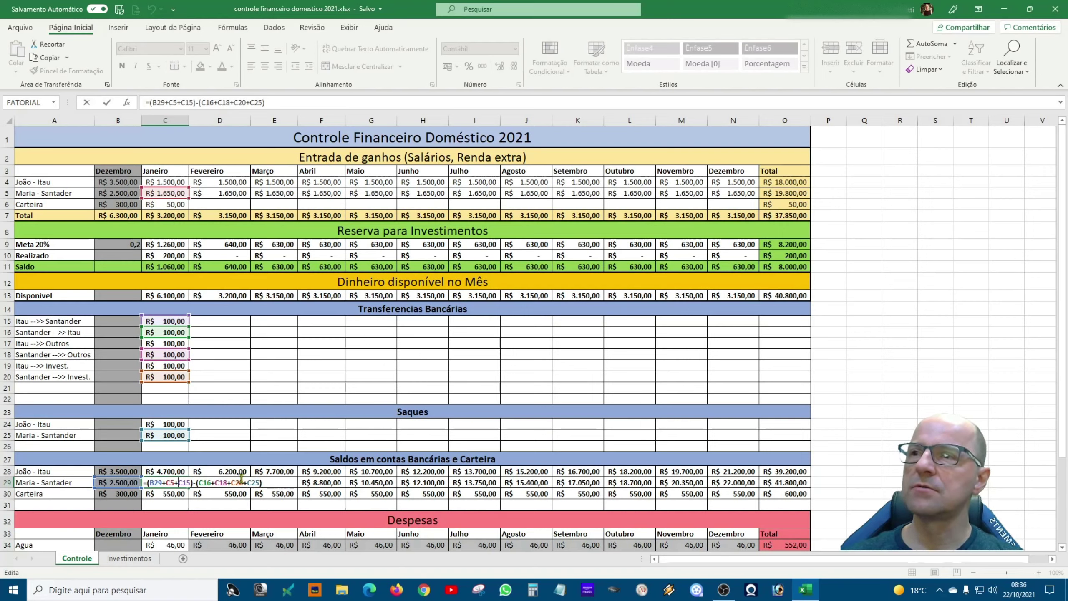
click(176, 497)
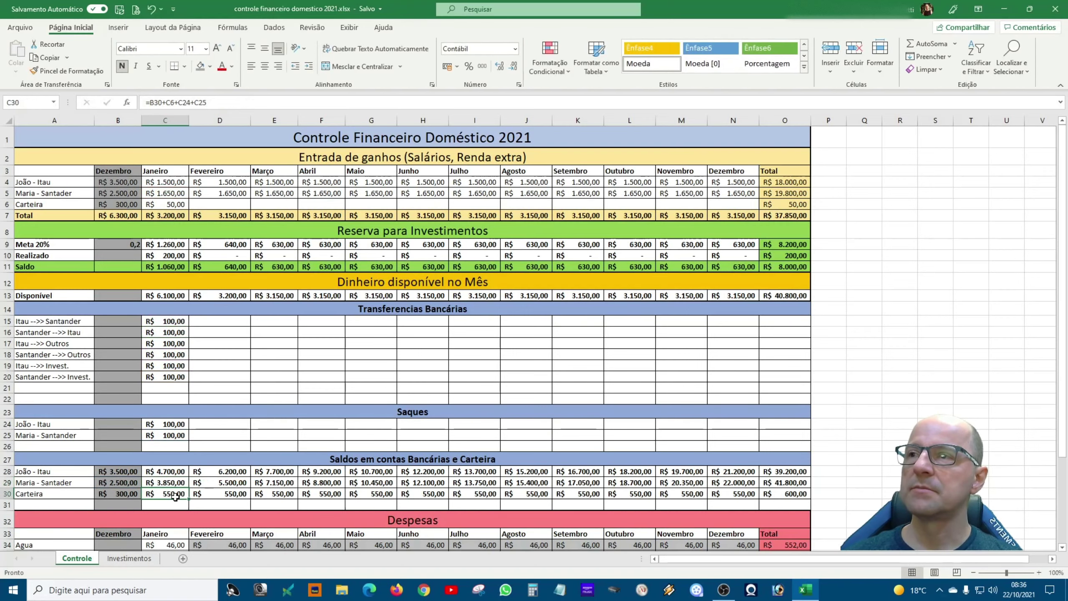
double_click(175, 496)
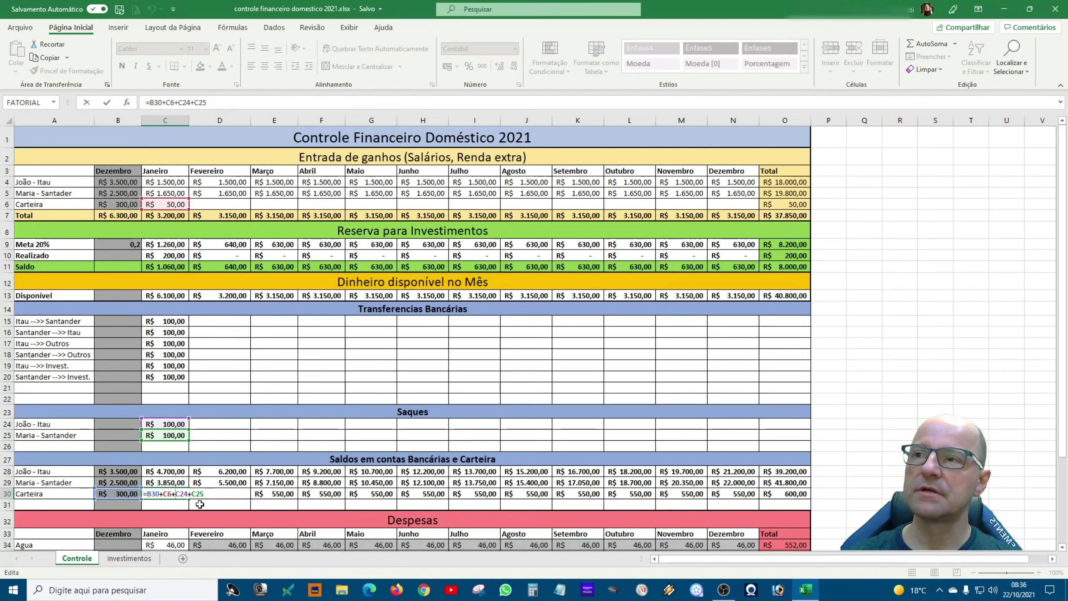
key(Escape)
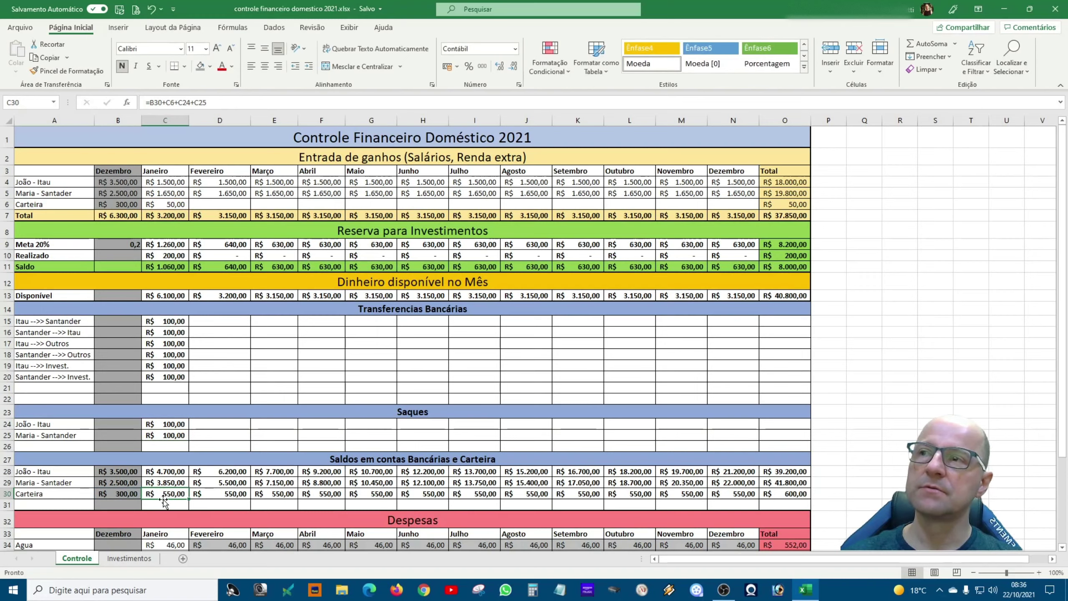
click(174, 482)
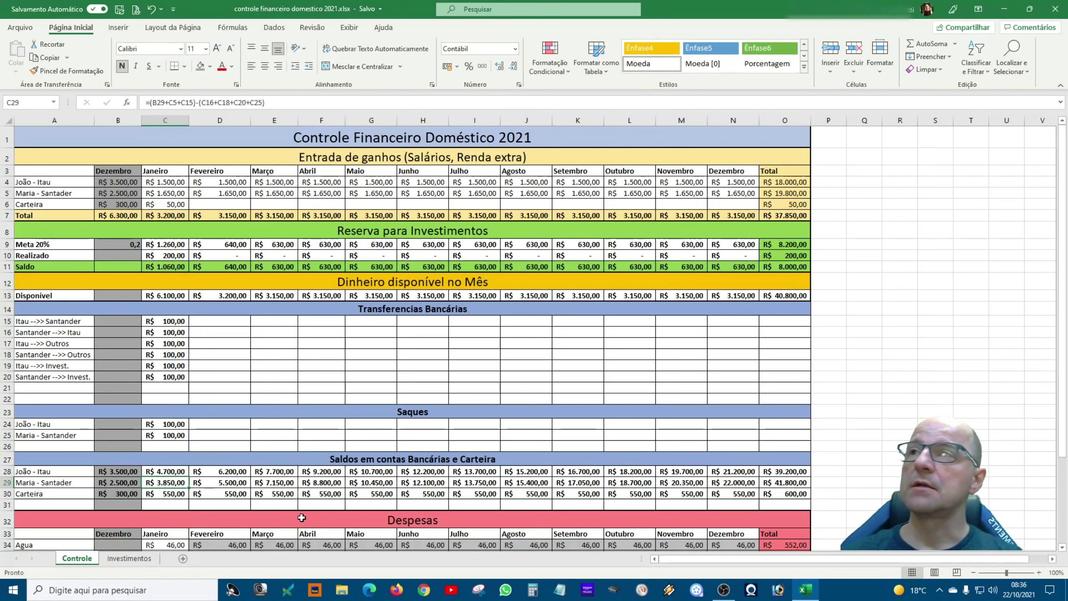
- Enter February test transfers 50, 60, 80, 85, 56 and 250 in D15–D20
click(246, 357)
click(227, 321)
text(50)
key(Return)
text(60)
key(Return)
text(80)
key(Return)
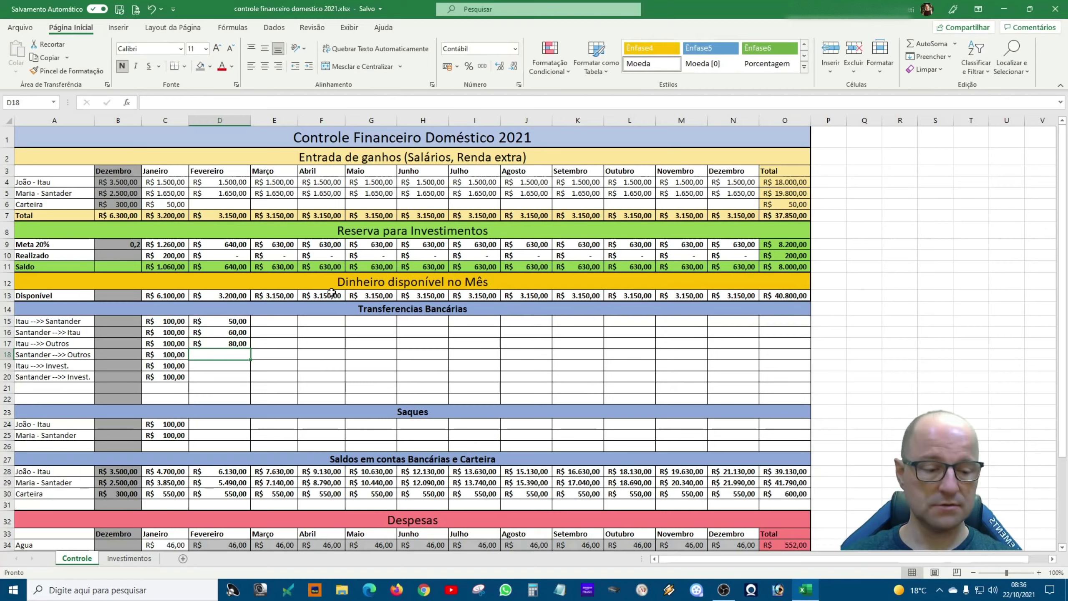
text(85)
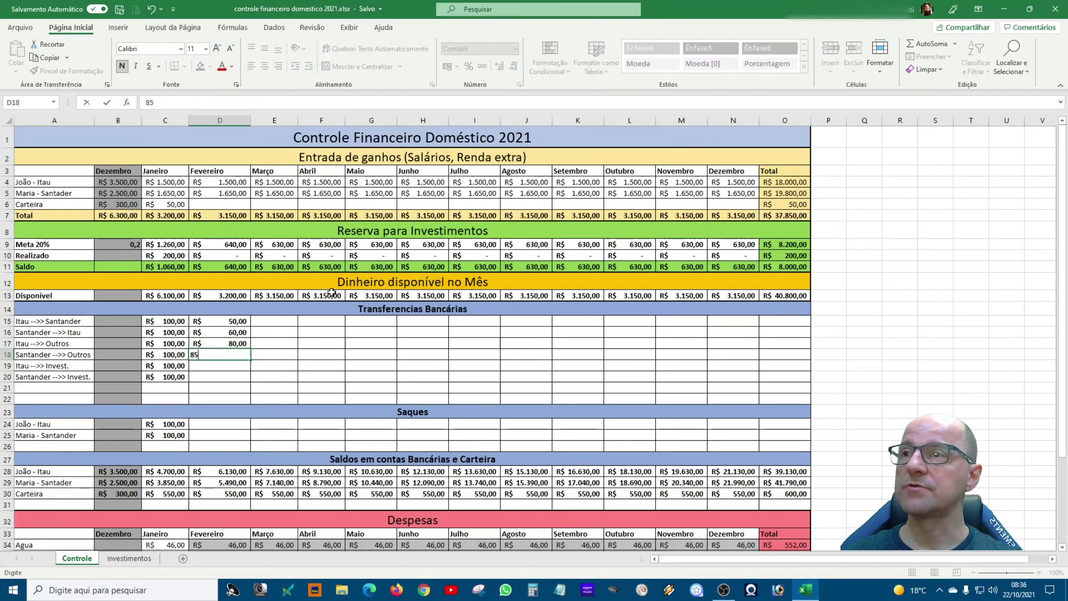
key(Return)
text(56)
key(Return)
text(250)
key(Return)
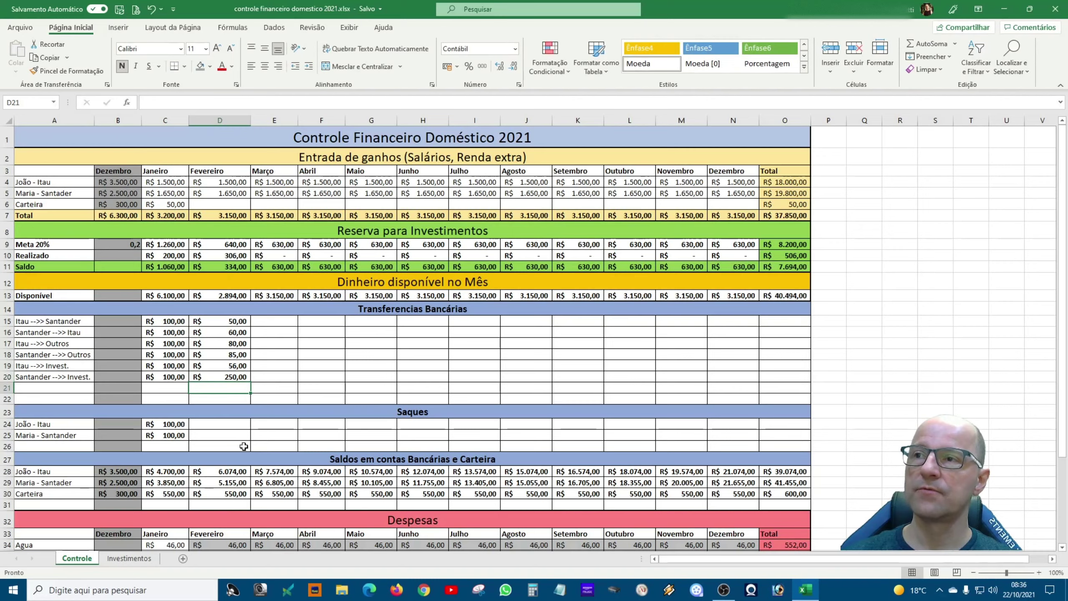
- Enter =100 as the wallet's February income in D6
click(233, 202)
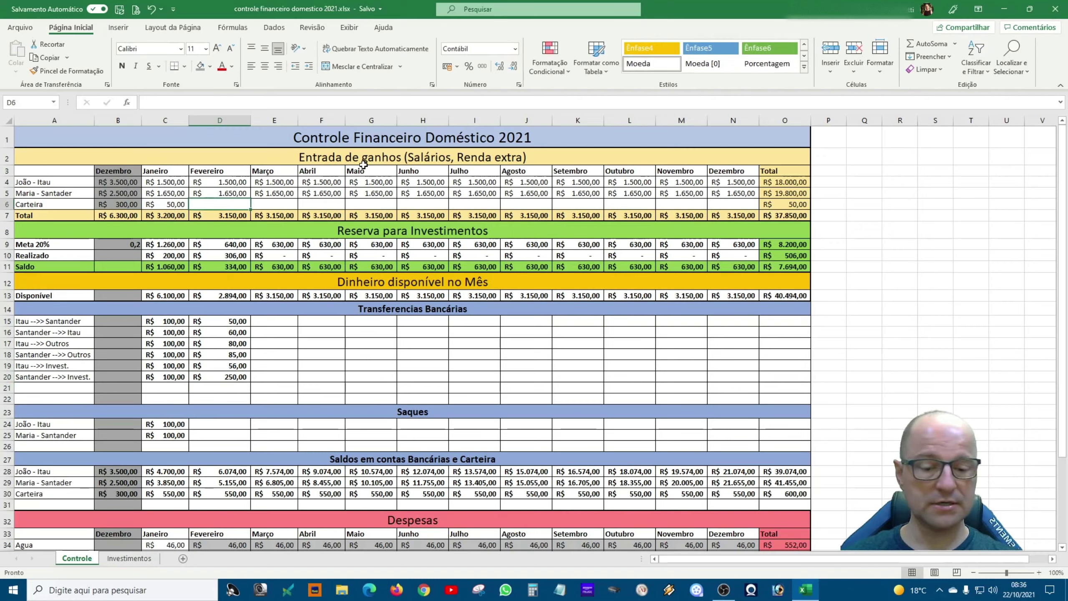
text(=100)
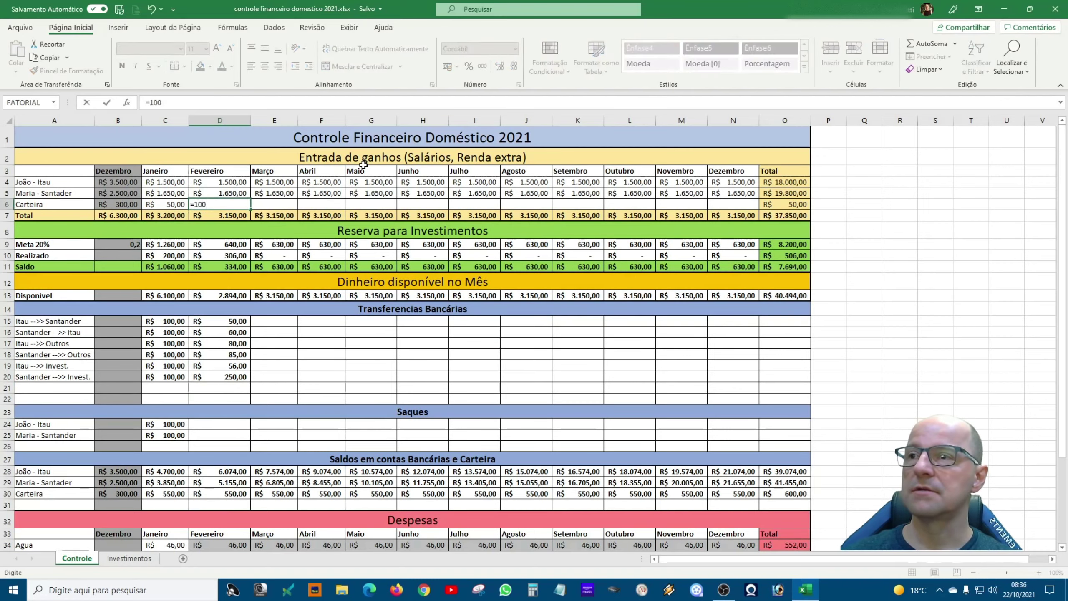
key(Return)
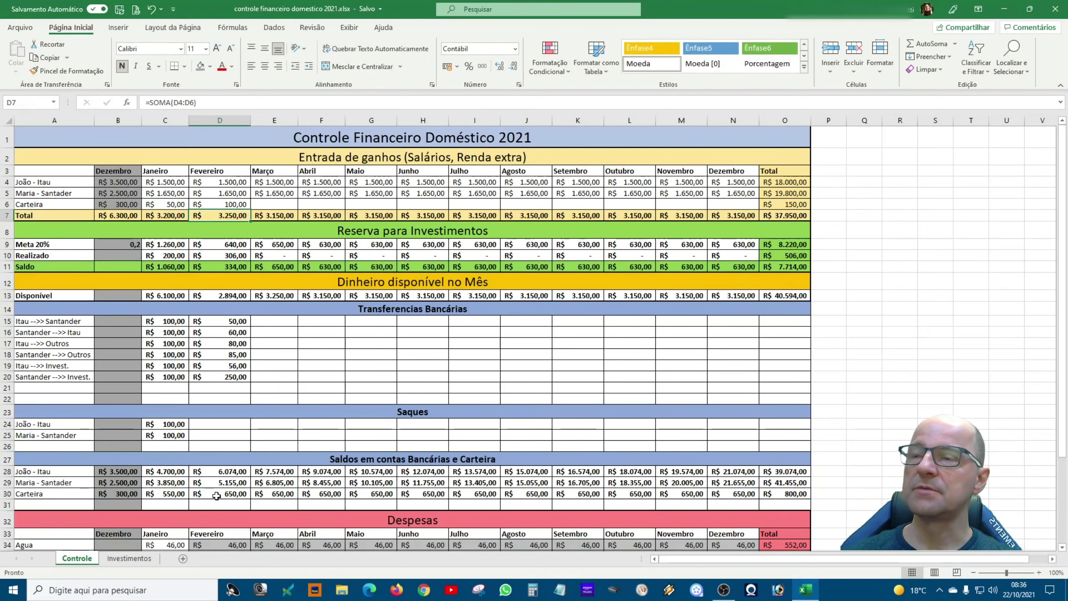
scroll(219, 545, down, 4)
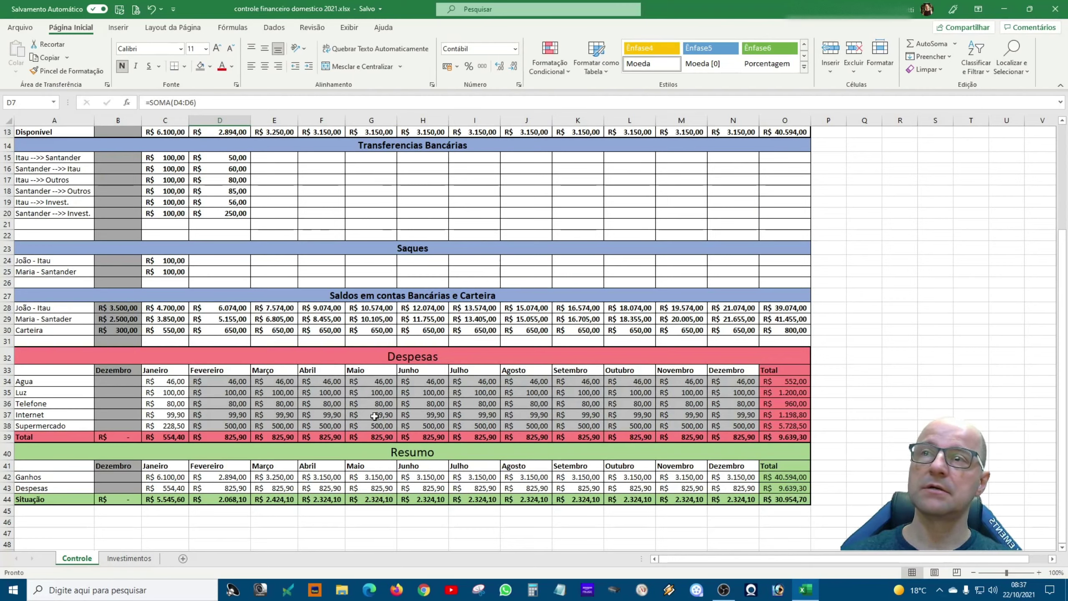
scroll(470, 404, up, 4)
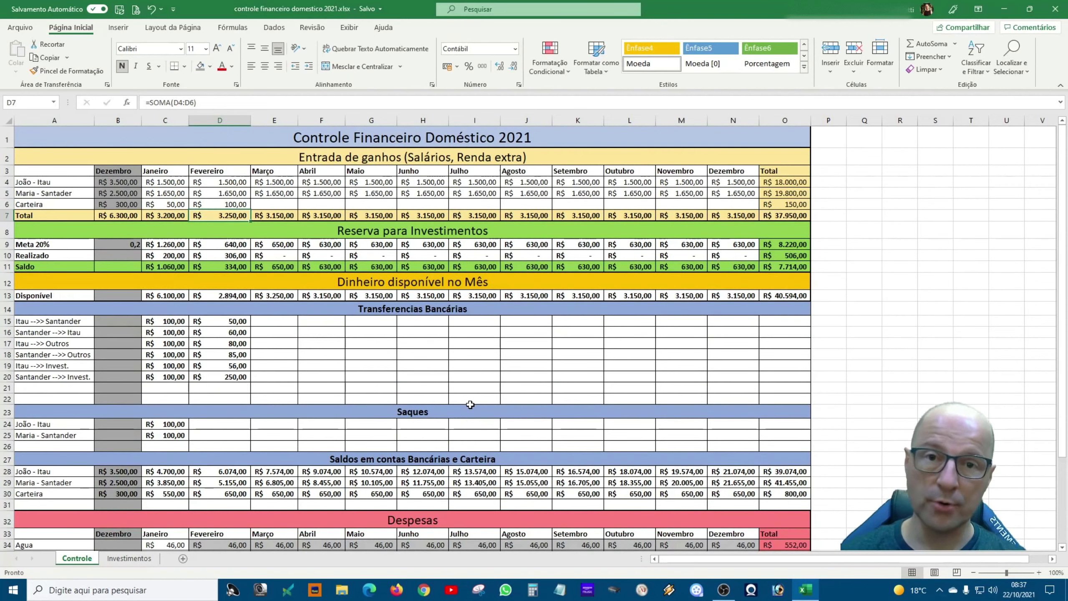